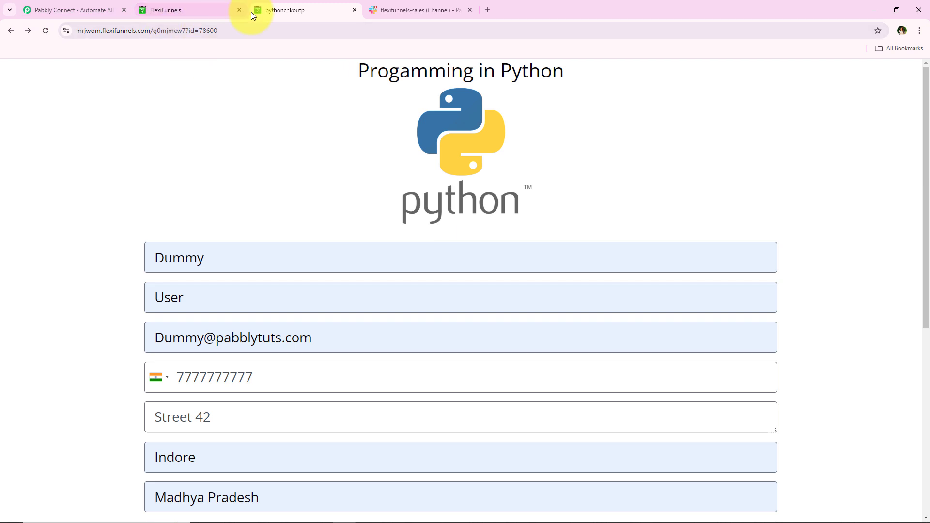
- Fill in the payment card number and expiry date on the Programming in Python checkout form and complete the order
left_click_drag(564, 73, 319, 94)
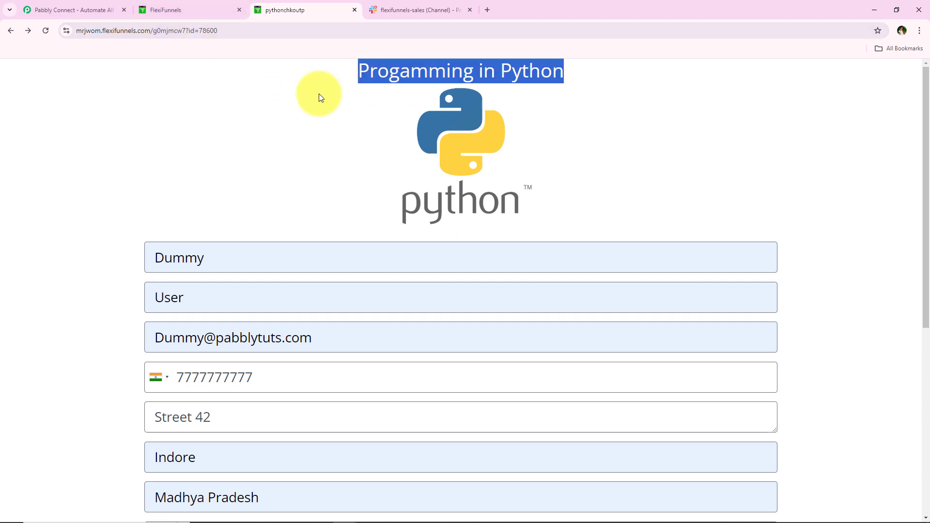
left_click(318, 94)
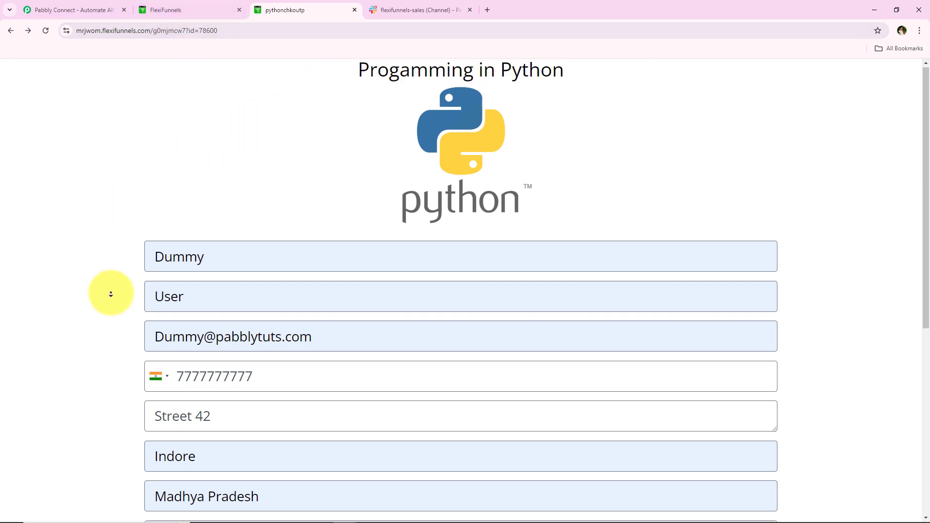
scroll(110, 293, "down", 7)
left_click(190, 458)
left_click(258, 475)
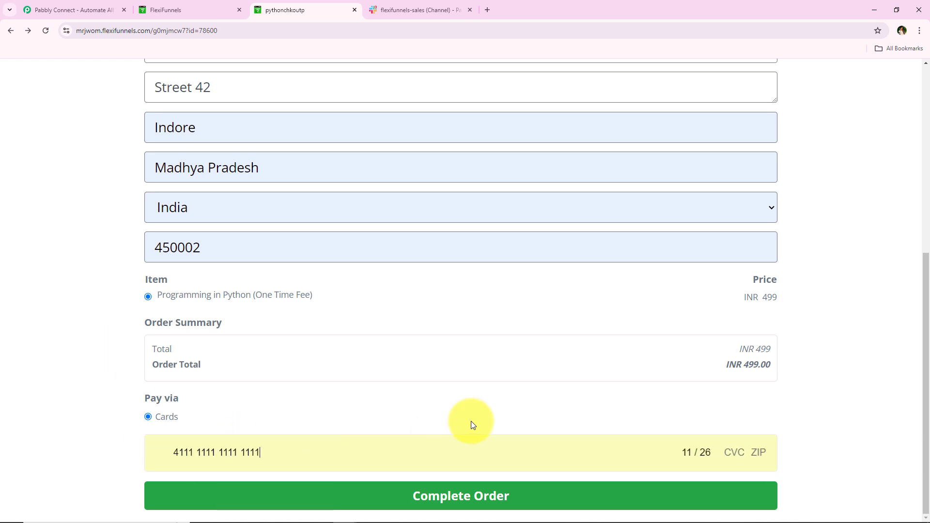
scroll(510, 488, "up", 3)
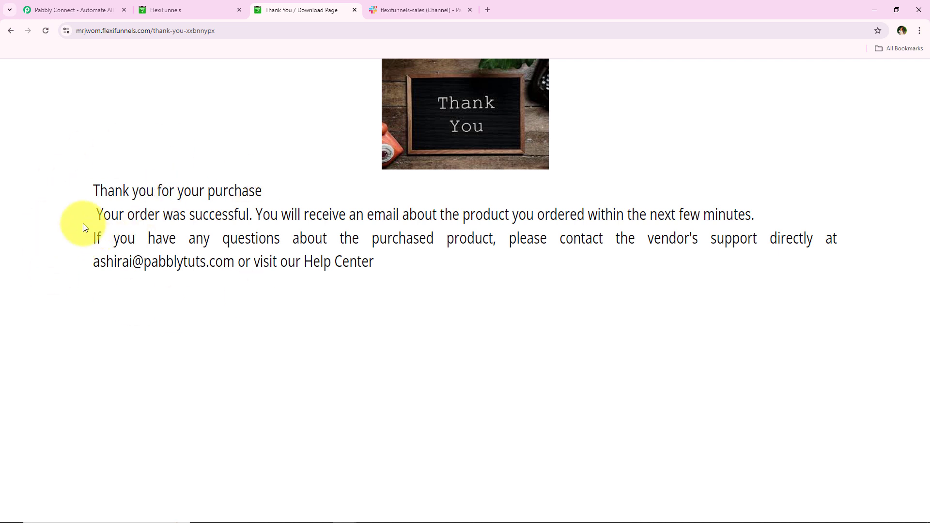
- Read the purchase thank-you page and check the newest enrollment alert with its purchase date in Slack's flexifunnels-sales channel
left_click_drag(160, 191, 269, 200)
left_click(215, 176)
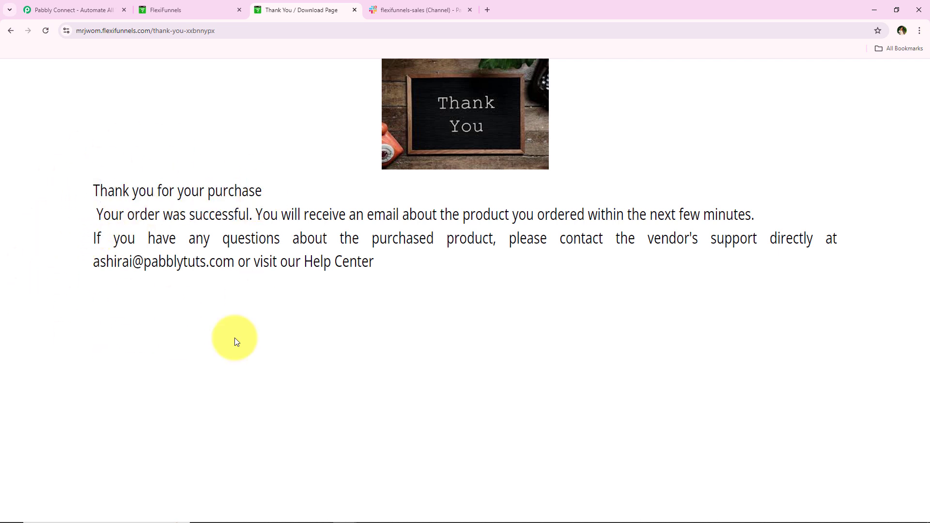
left_click(462, 8)
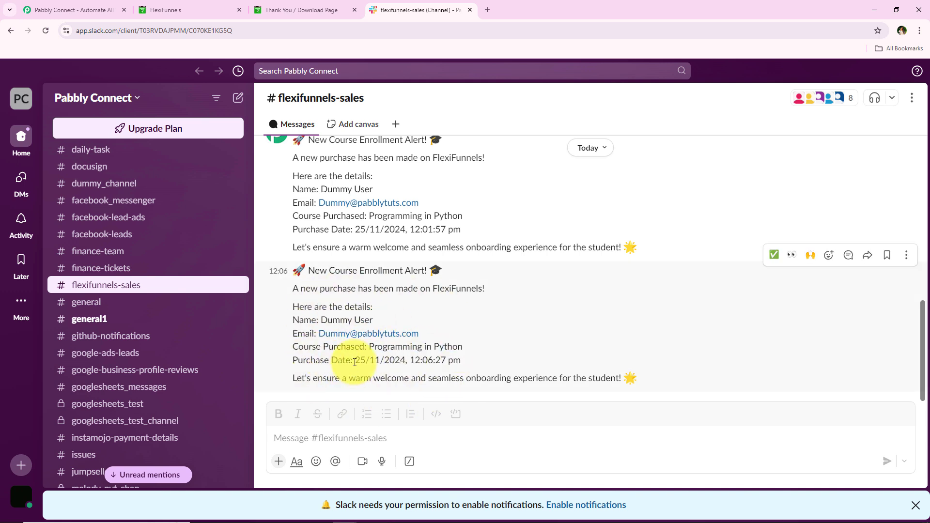
left_click_drag(355, 360, 467, 364)
left_click(468, 361)
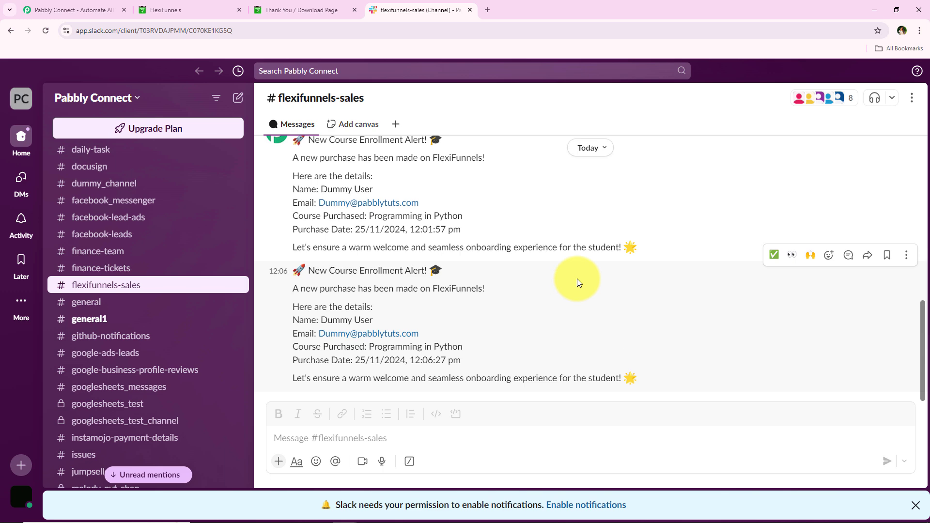
left_click(317, 9)
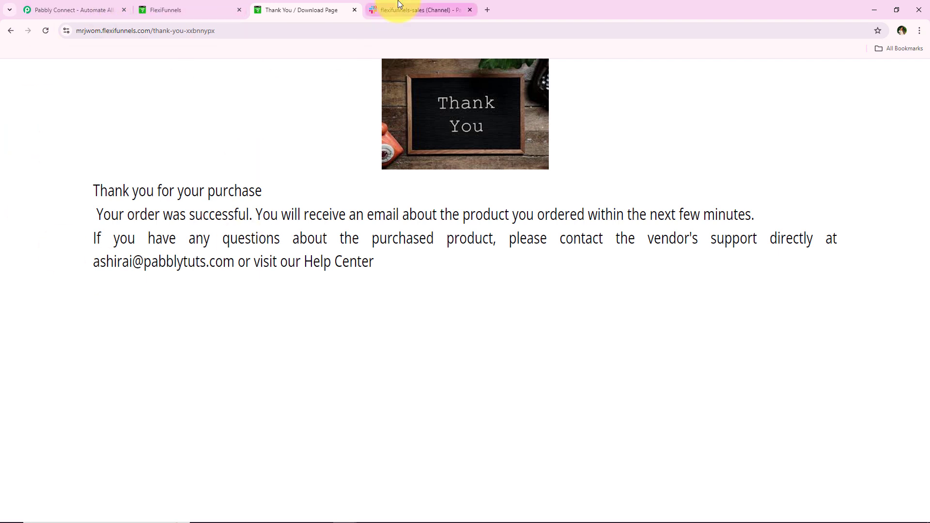
left_click(385, 9)
left_click(308, 12)
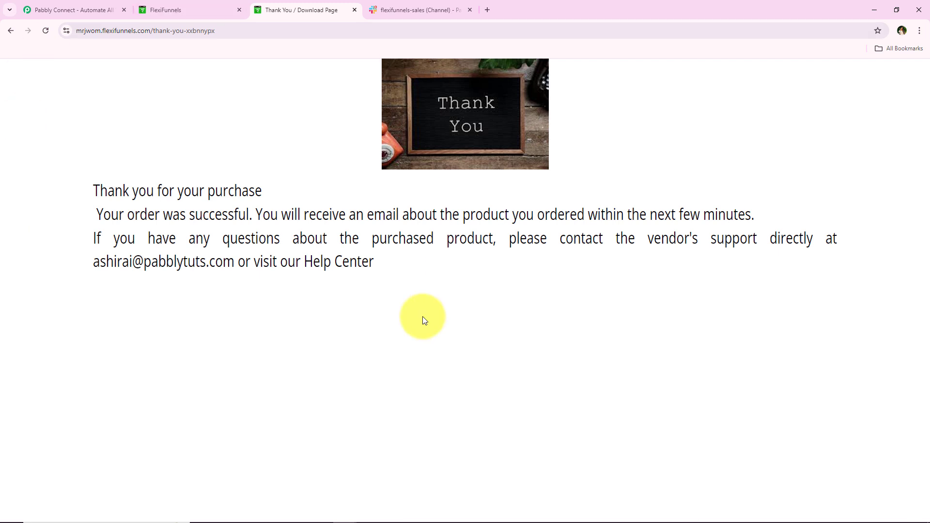
- Switch to the Pabbly Connect website, reload its landing page and sign in to the existing account
left_click(37, 5)
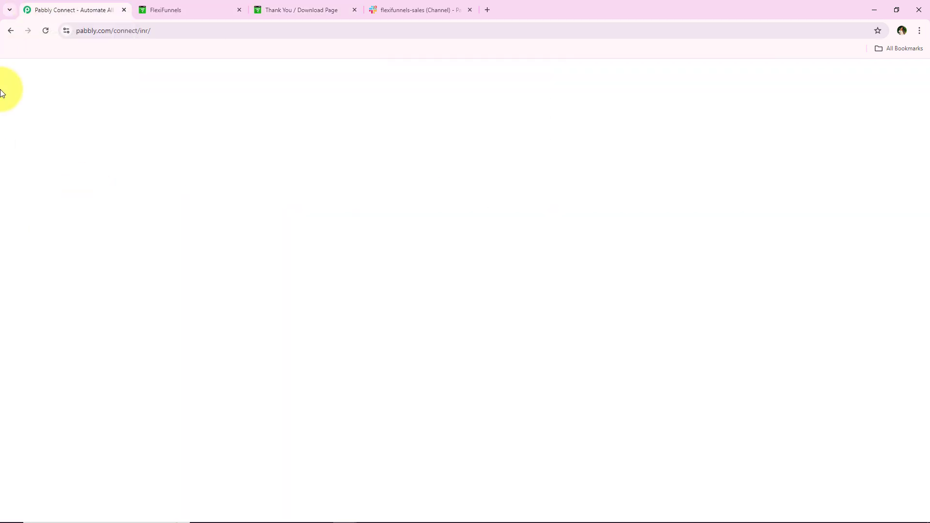
left_click(45, 31)
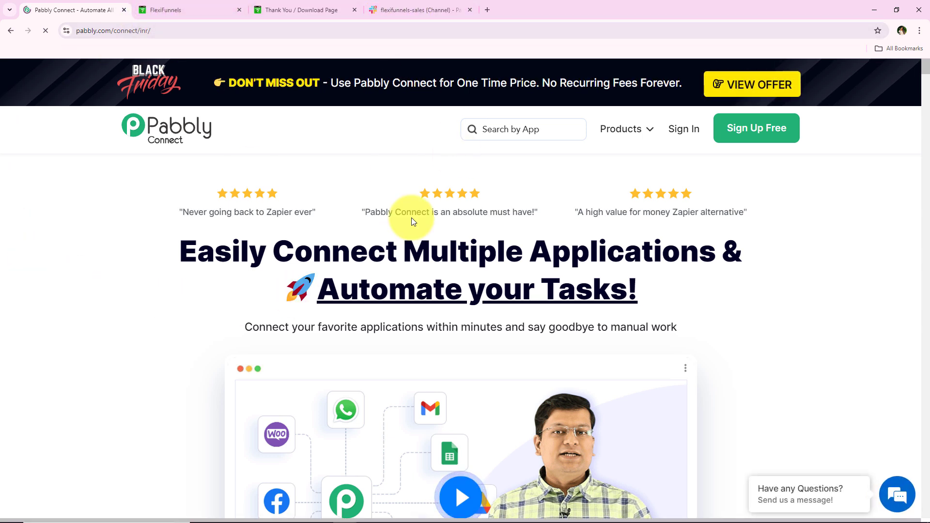
left_click(242, 32)
left_click(636, 125)
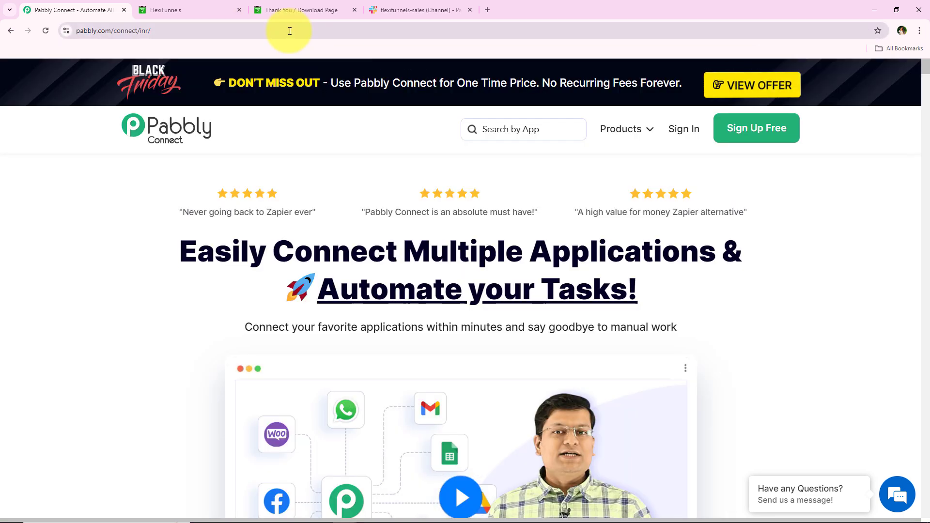
left_click(290, 30)
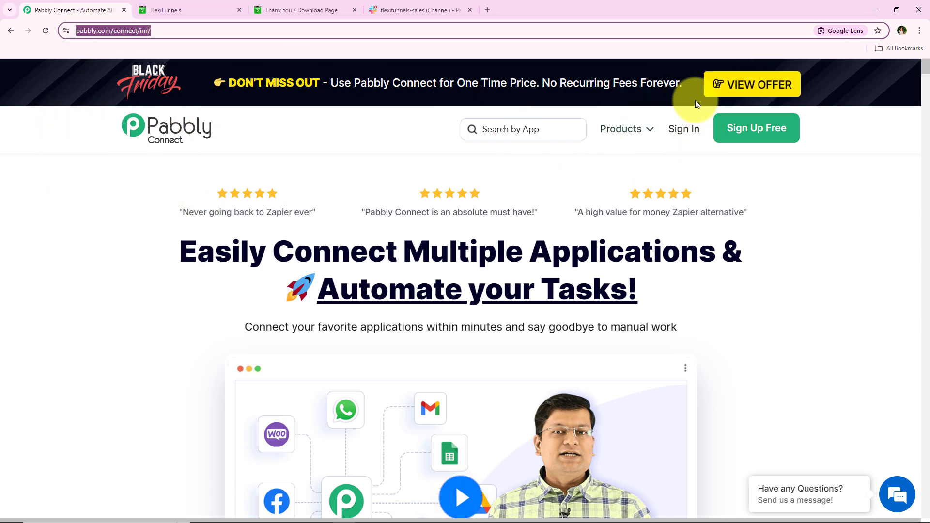
mouse_move(648, 141)
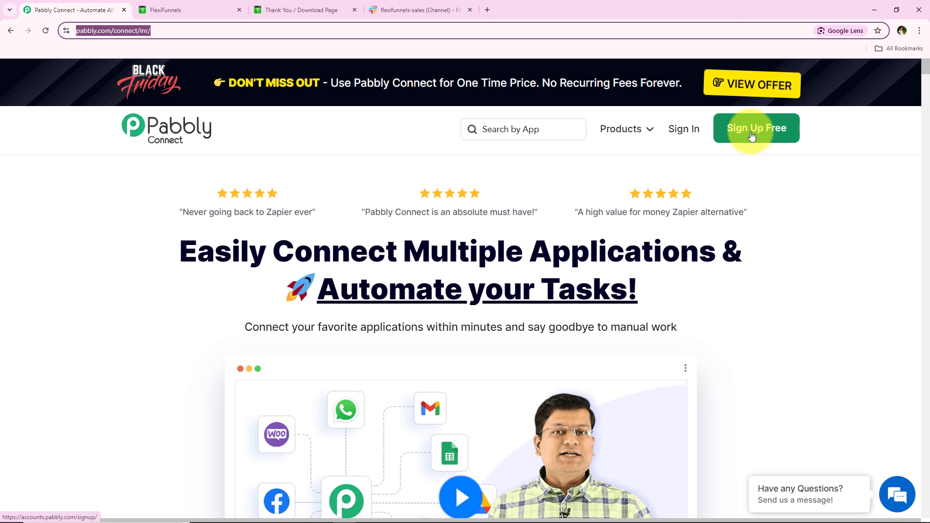
left_click_drag(575, 305, 165, 286)
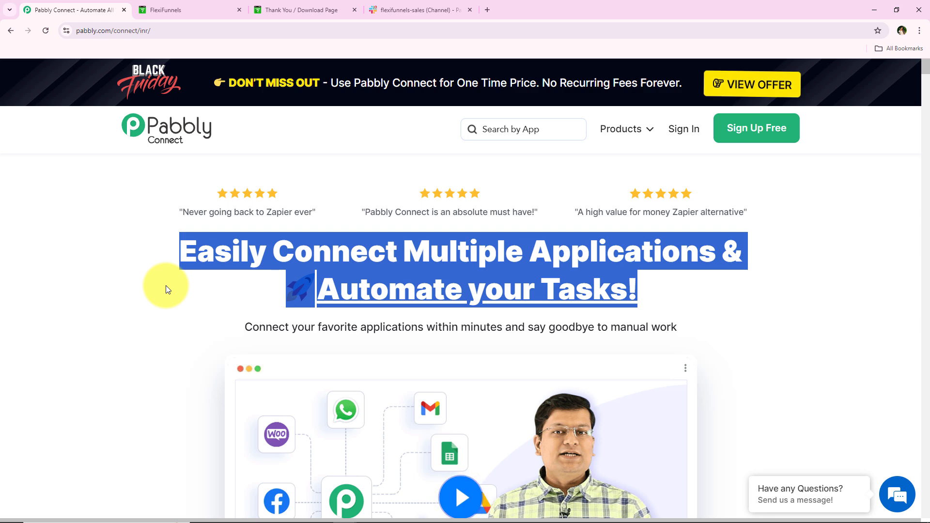
left_click(614, 168)
left_click(683, 130)
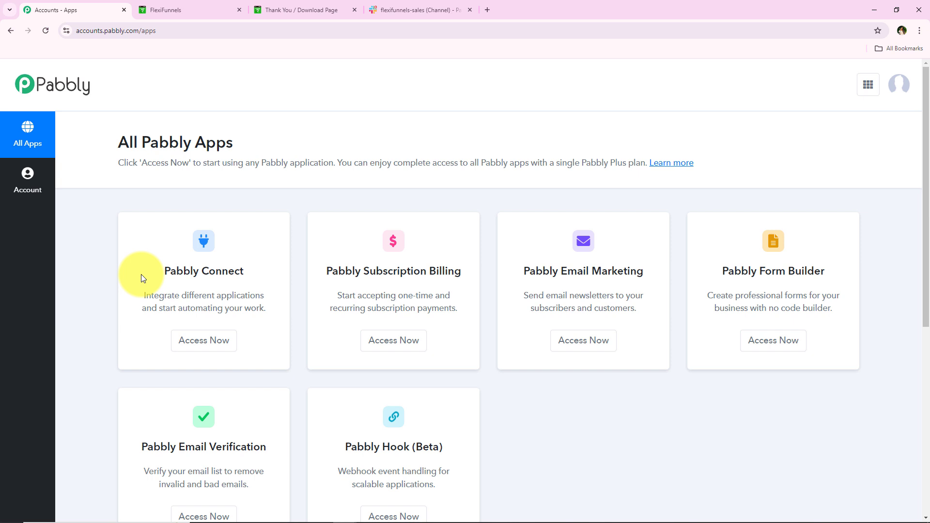
- Review the available Pabbly apps and open Pabbly Connect
scroll(141, 275, "down", 2)
scroll(141, 275, "up", 2)
left_click_drag(141, 274, 246, 277)
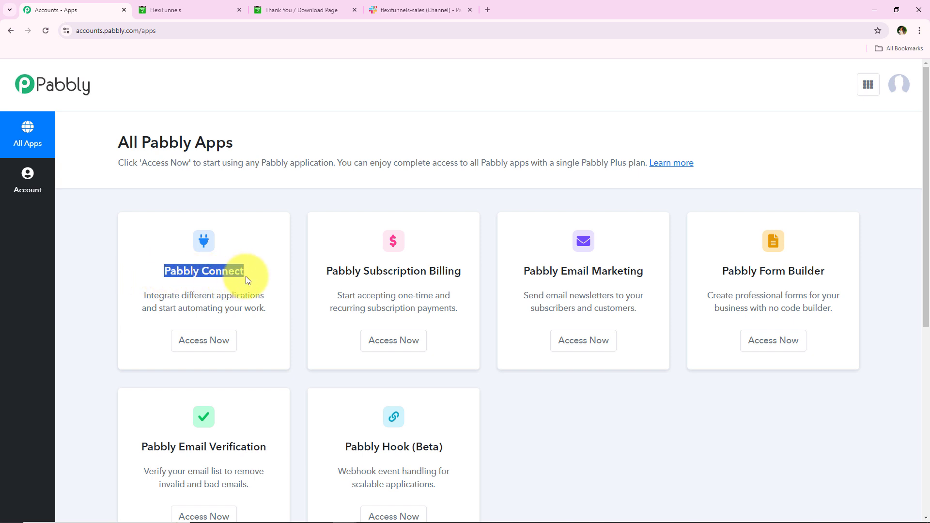
left_click_drag(182, 296, 272, 295)
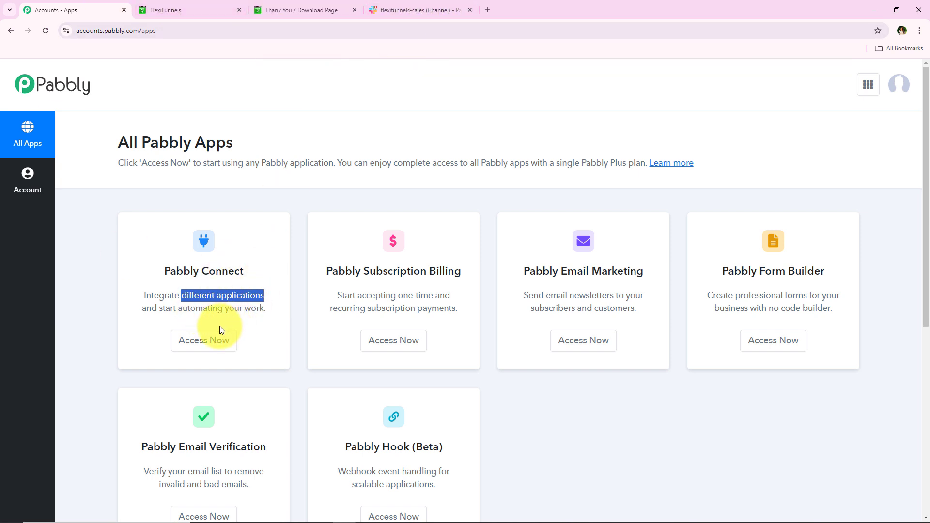
left_click(195, 345)
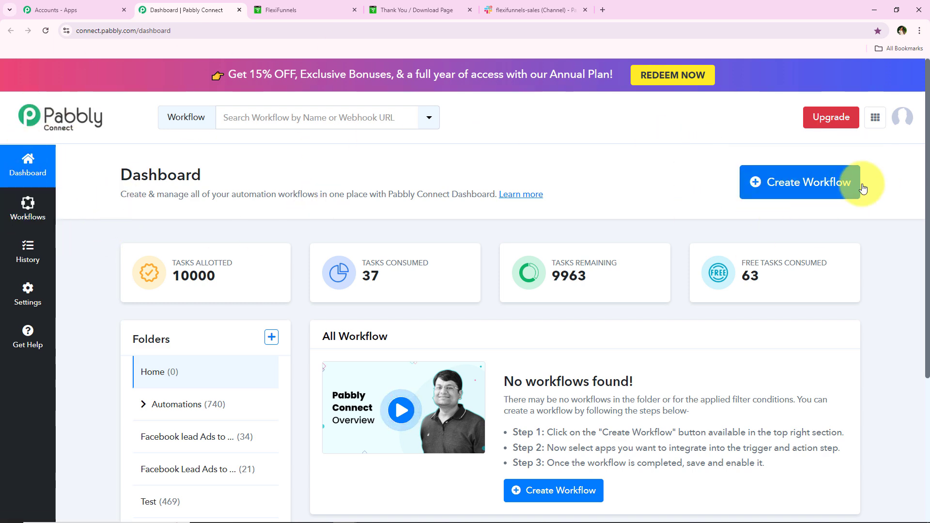
- Start a new workflow and choose the Automations folder for it
left_click(838, 182)
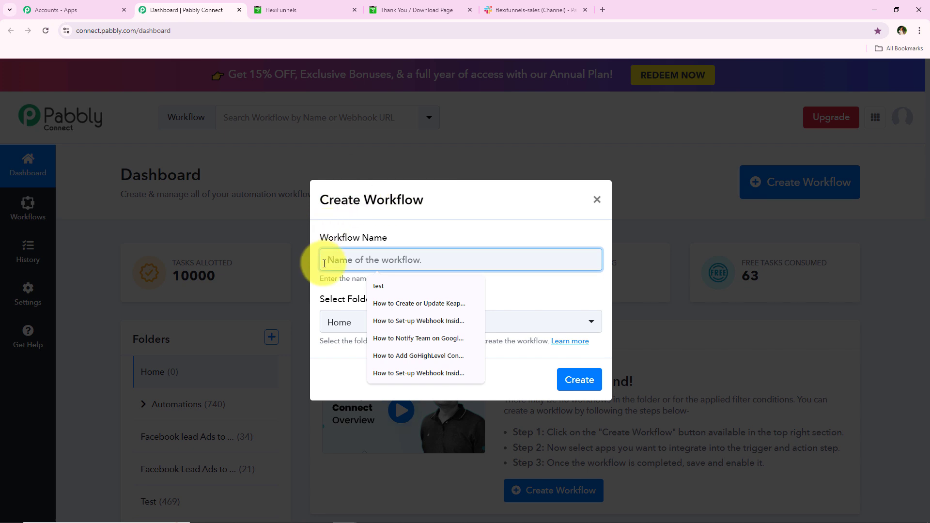
left_click_drag(321, 240, 391, 238)
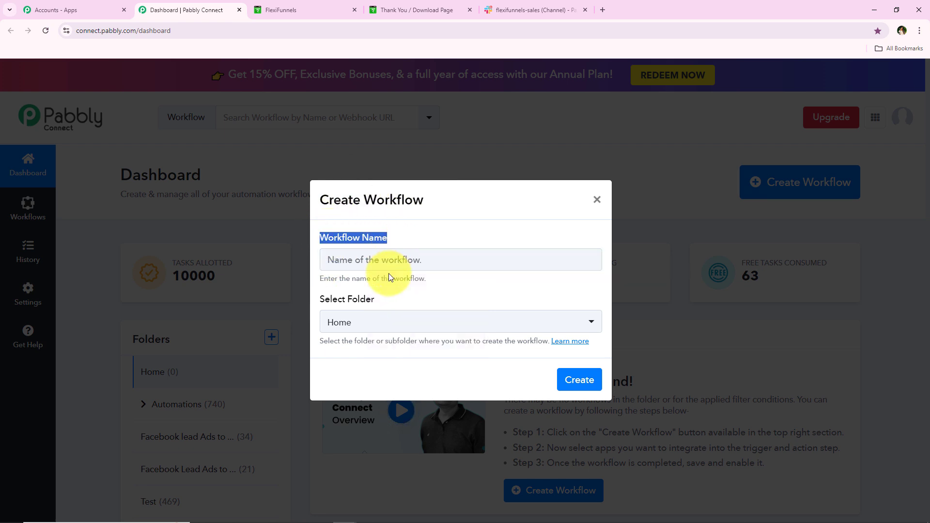
left_click_drag(385, 302, 313, 301)
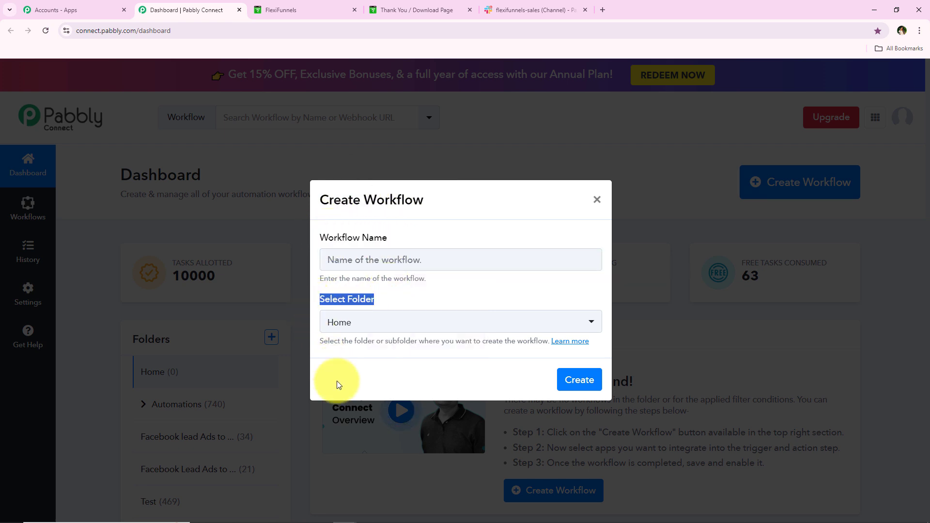
left_click(388, 302)
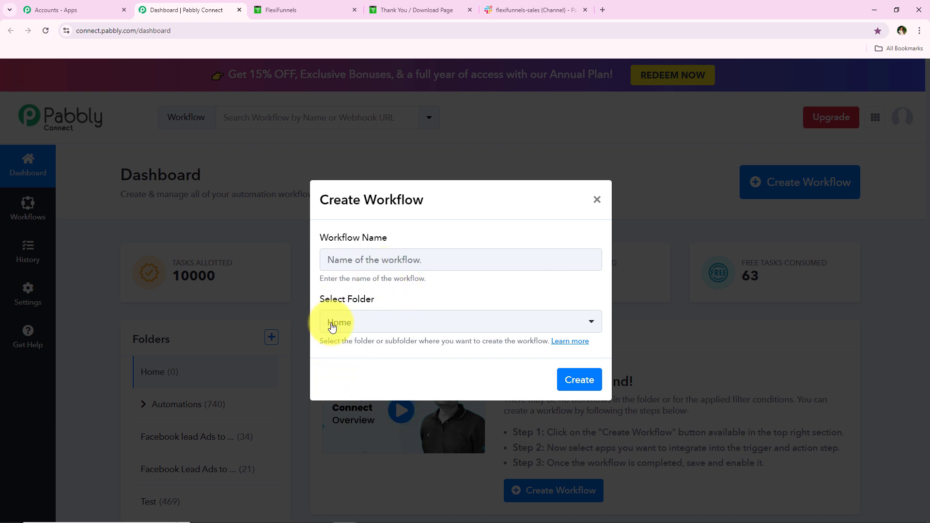
left_click(335, 322)
left_click(344, 163)
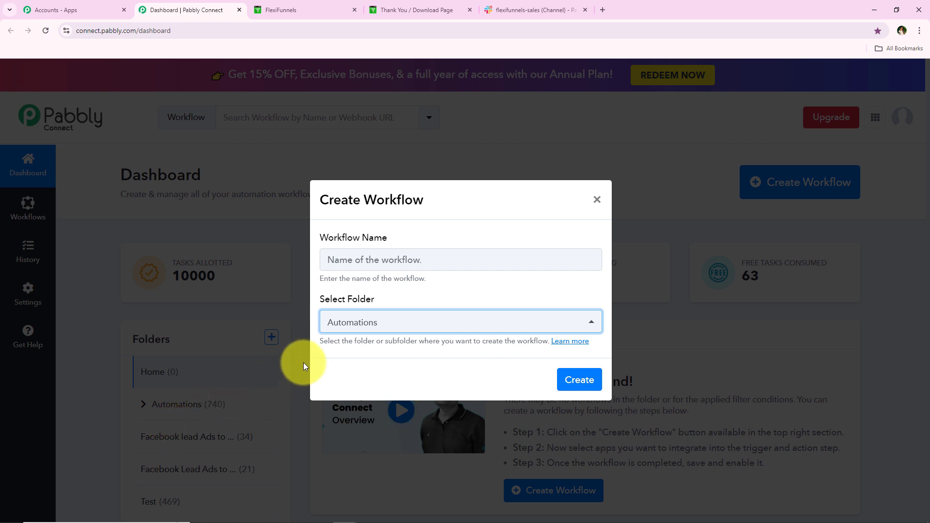
left_click_drag(319, 344, 418, 342)
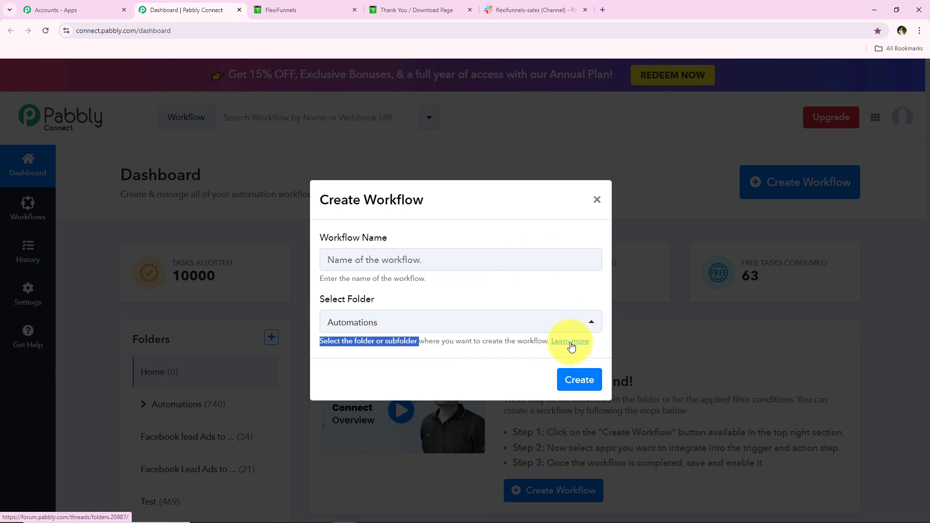
left_click(438, 399)
- Name the workflow "How to Notify Team on Slack Channel for FlexiFunnels Purchase | FlexiFunnels to Slack" and create it
left_click_drag(399, 246, 310, 235)
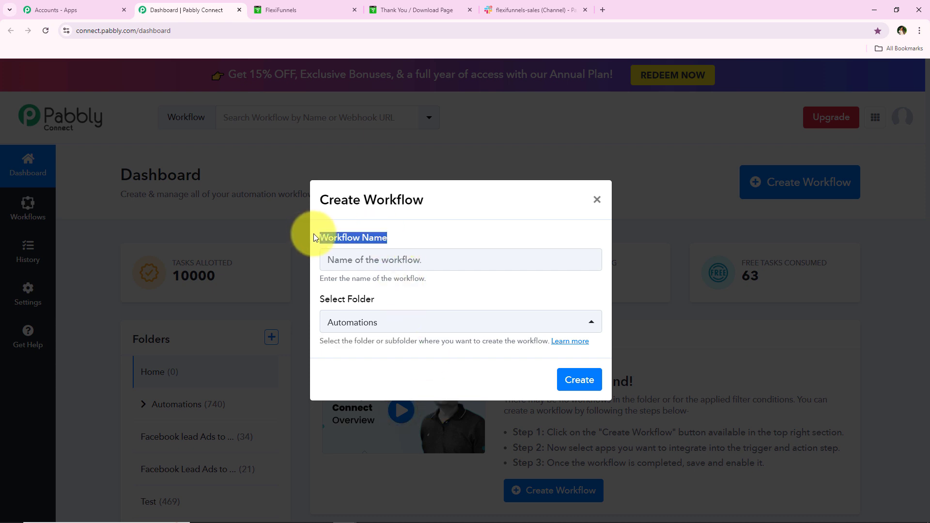
left_click(318, 256)
type("How to Notify Team on Slack Channel for FlexiFunnels Purchase")
left_click_drag(327, 259, 604, 260)
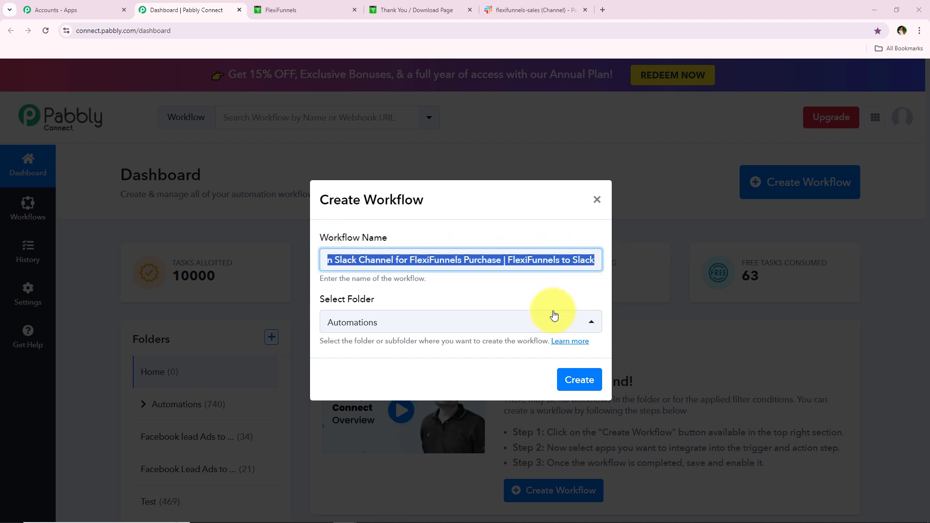
left_click(578, 379)
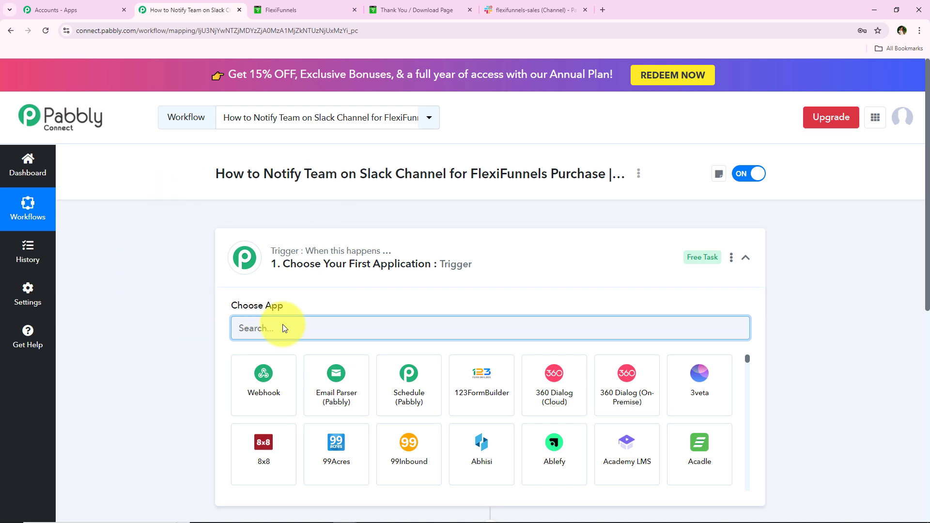
- Search for FlexiFunnels in the workflow's trigger step and set it as the trigger app
left_click(434, 263)
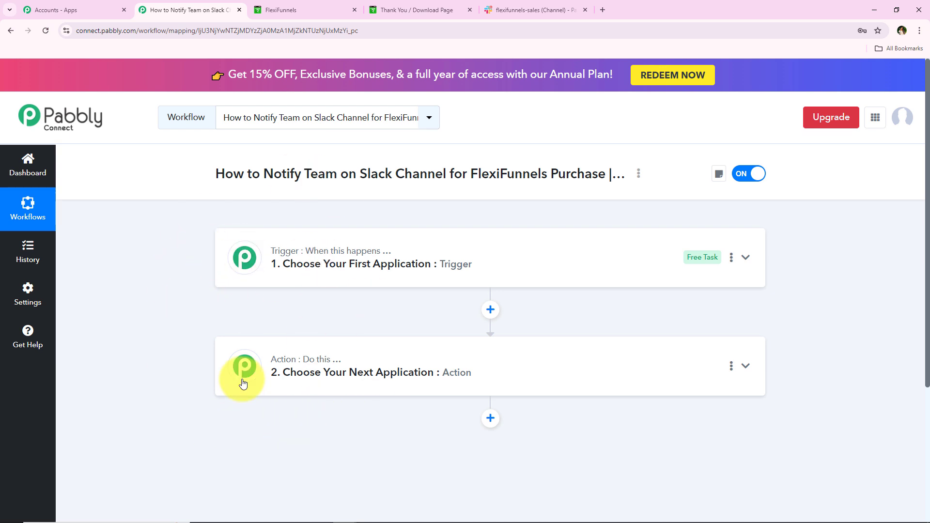
mouse_move(334, 366)
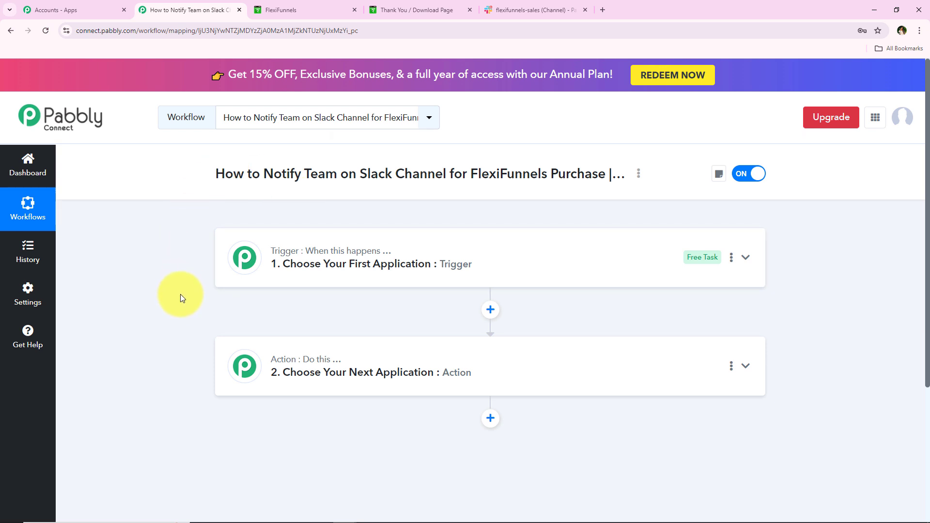
left_click(301, 272)
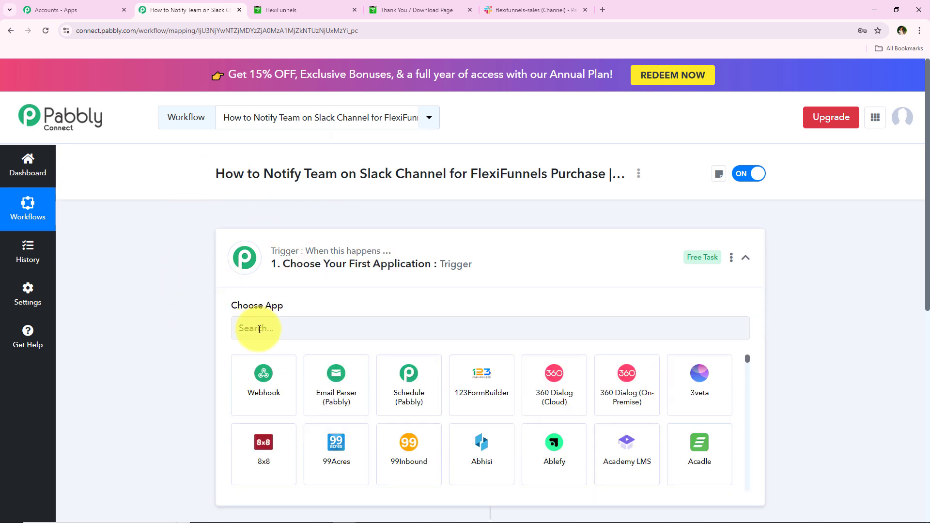
left_click(259, 330)
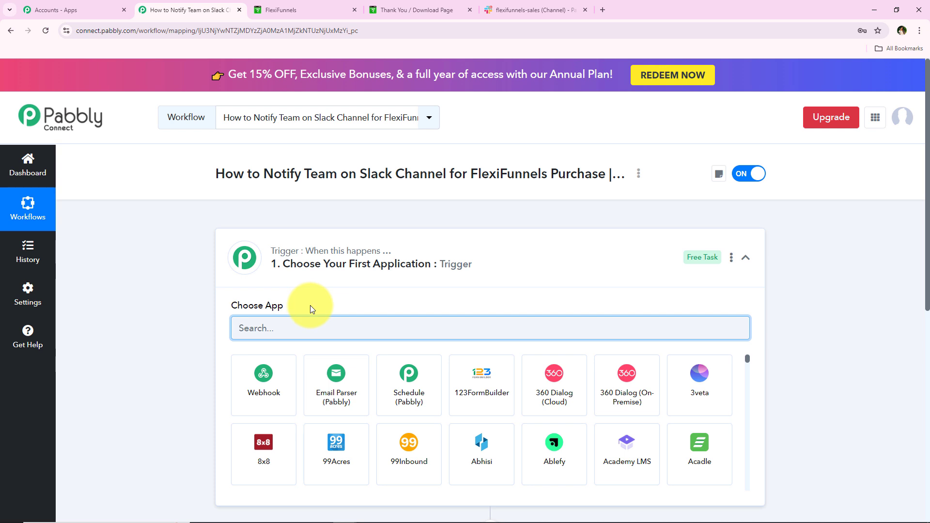
type("Flex")
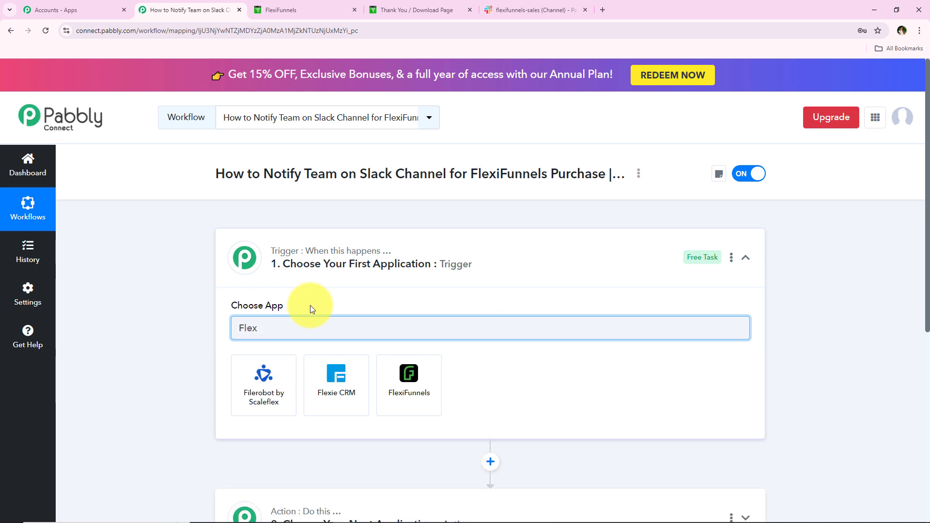
type("iF")
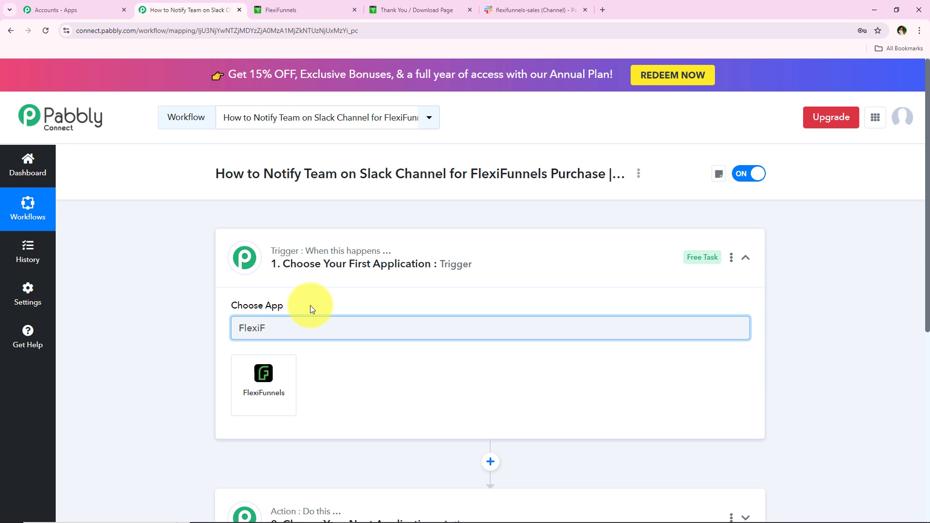
type("unnels")
left_click(263, 382)
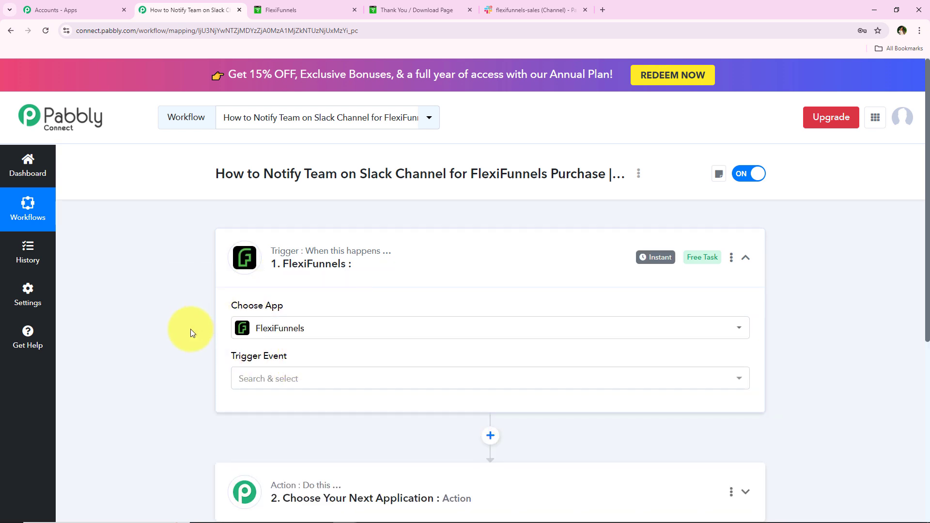
- Set the FlexiFunnels trigger event to New Purchase
scroll(208, 351, "down", 1)
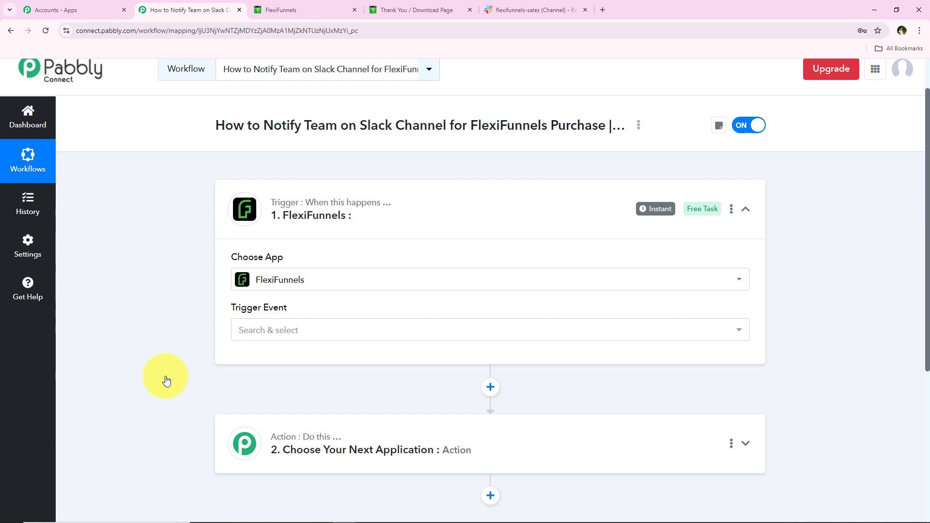
left_click(340, 330)
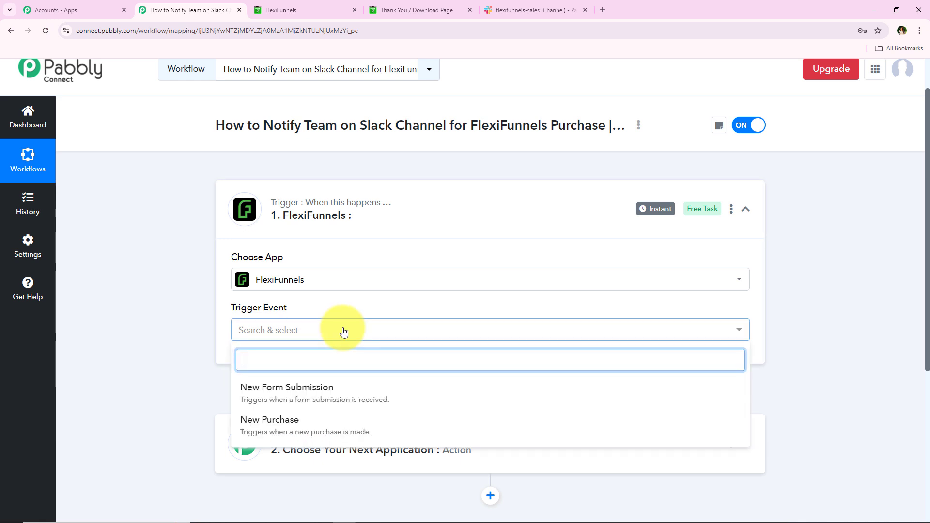
scroll(235, 370, "down", 1)
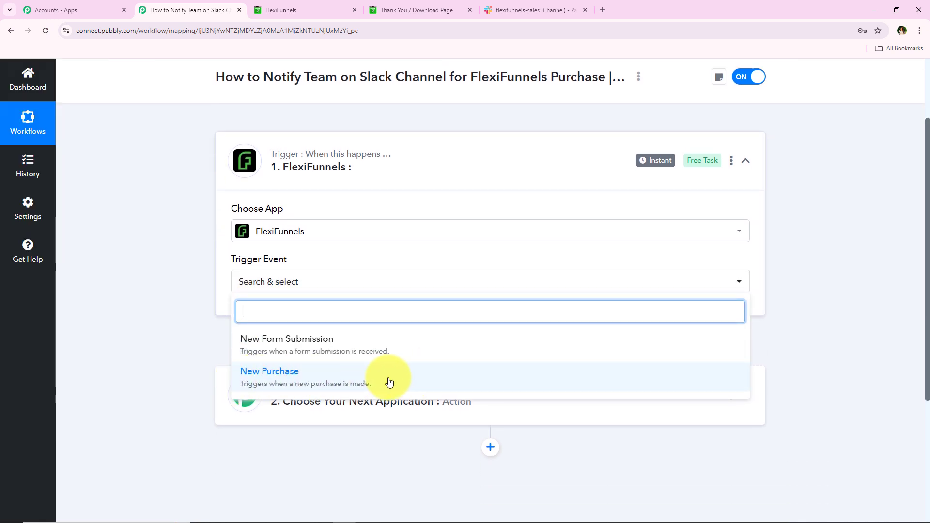
left_click(386, 377)
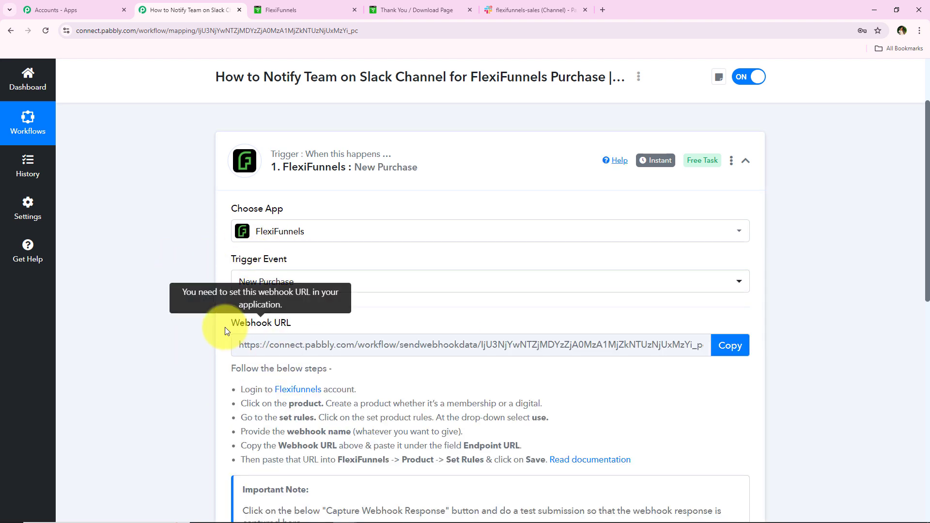
- Copy the FlexiFunnels trigger's webhook URL and read the setup instructions below it
scroll(223, 337, "down", 1)
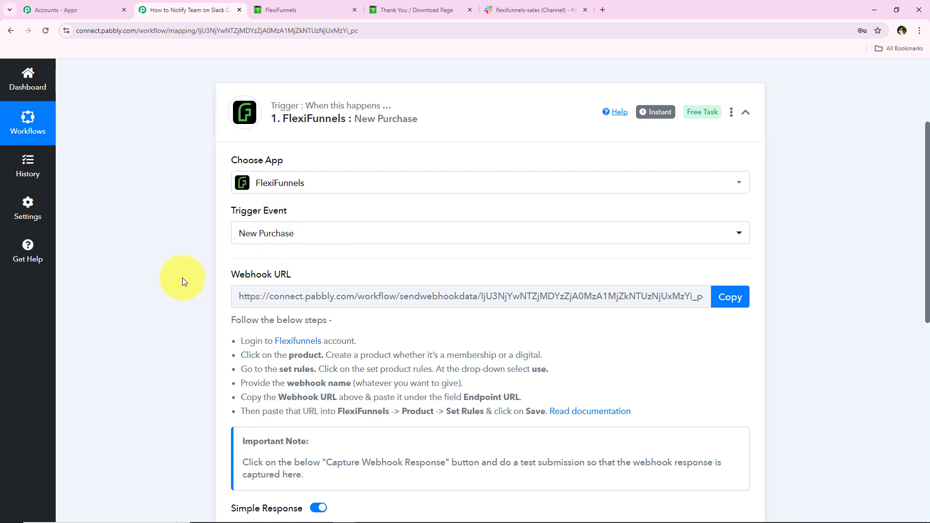
scroll(182, 278, "down", 1)
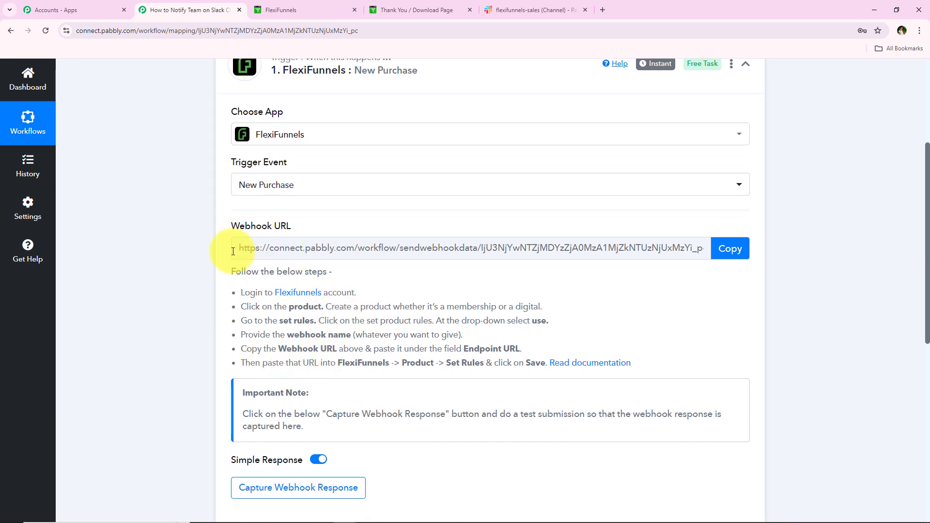
left_click_drag(246, 249, 705, 247)
key("ctrl+c")
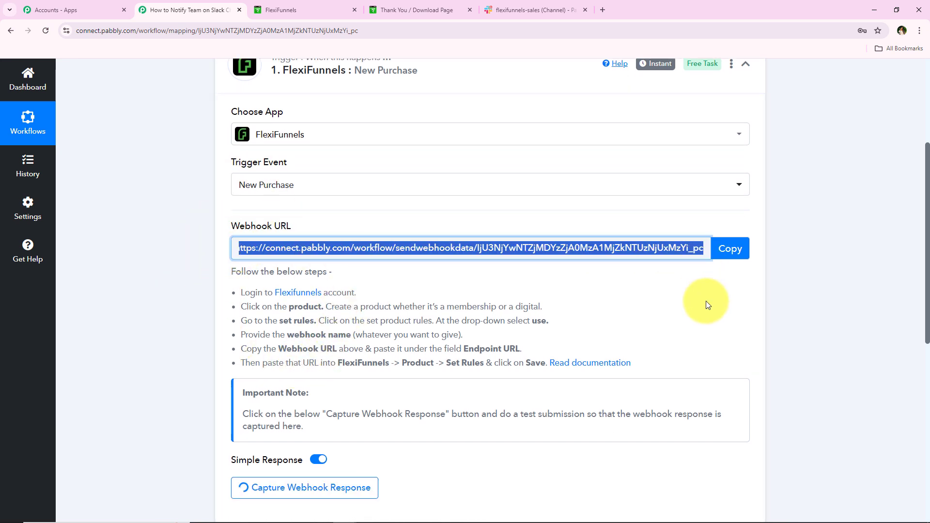
scroll(194, 334, "up", 1)
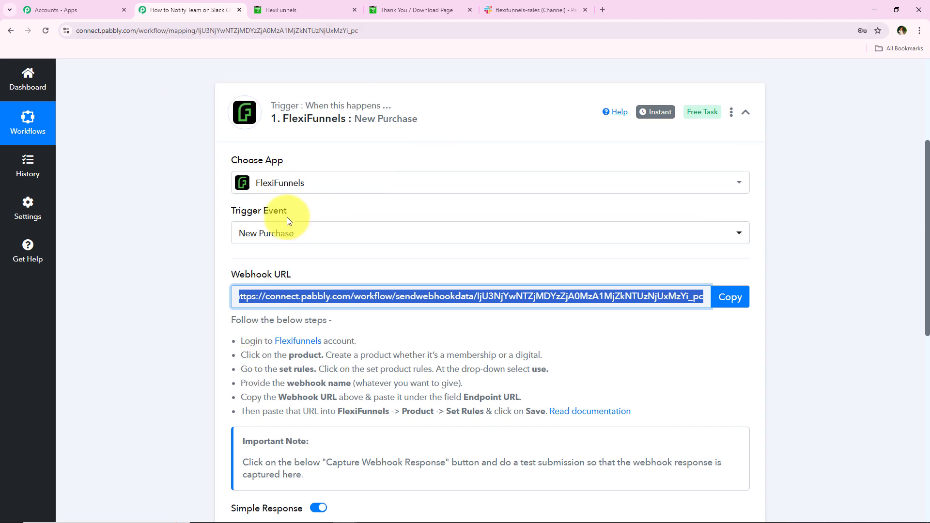
scroll(161, 260, "down", 1)
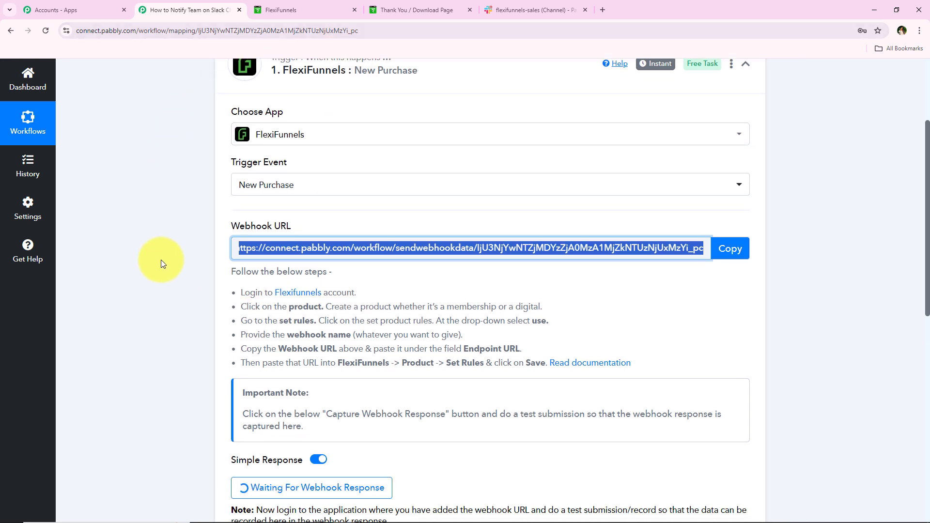
left_click(744, 248)
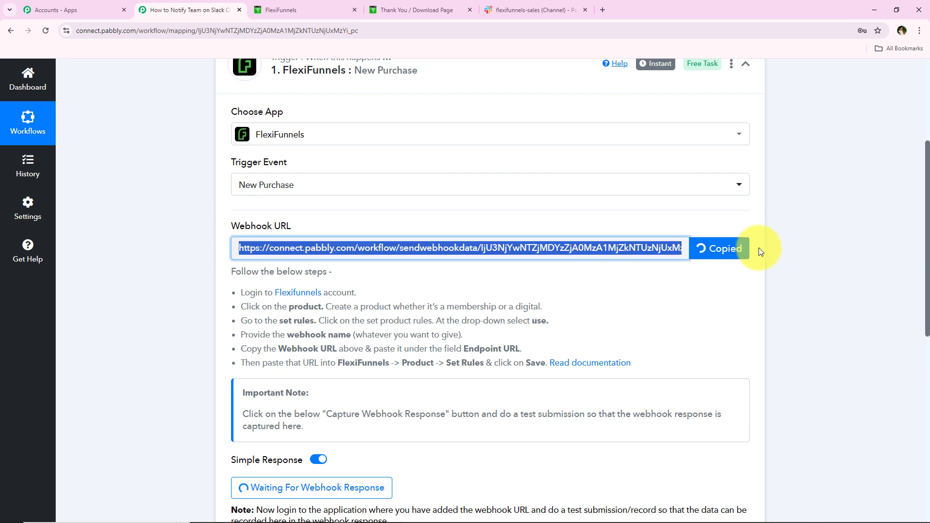
left_click_drag(241, 292, 530, 367)
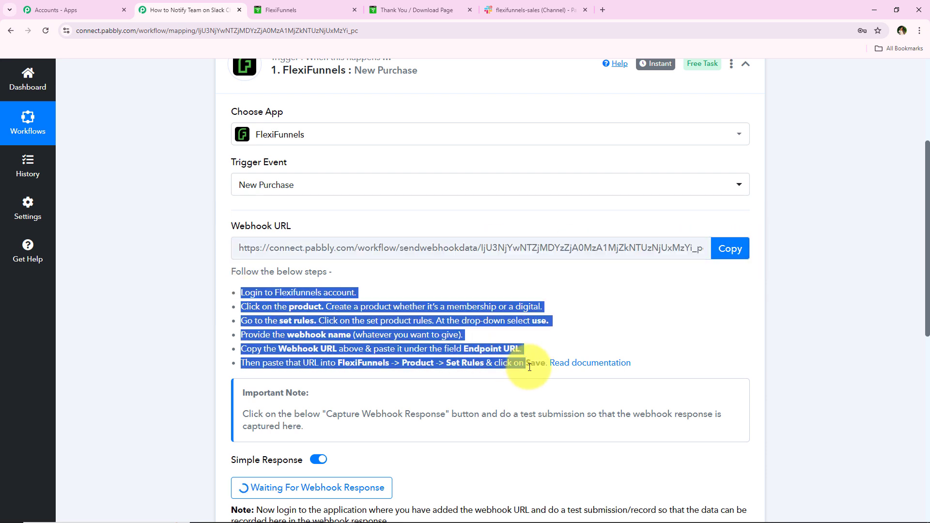
left_click(583, 327)
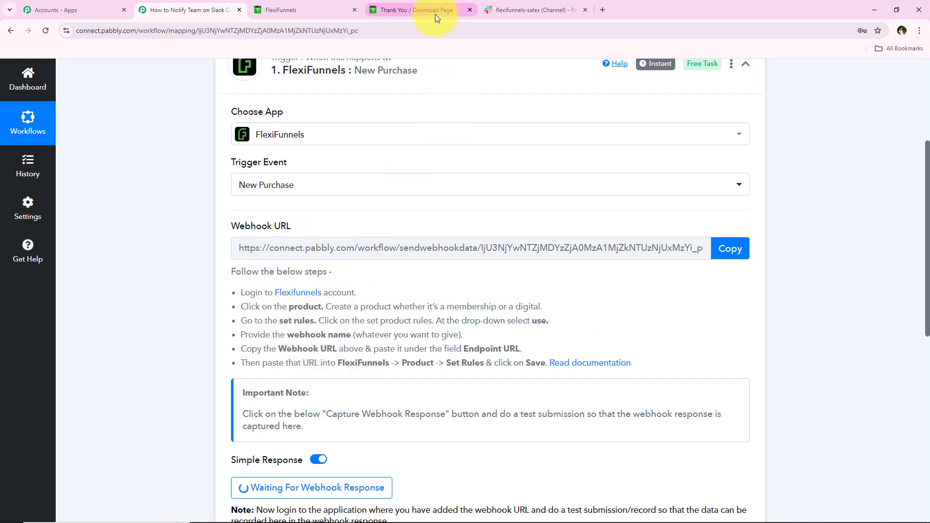
- Switch to FlexiFunnels, edit the Programming in Python product and start a new product rule
left_click(305, 8)
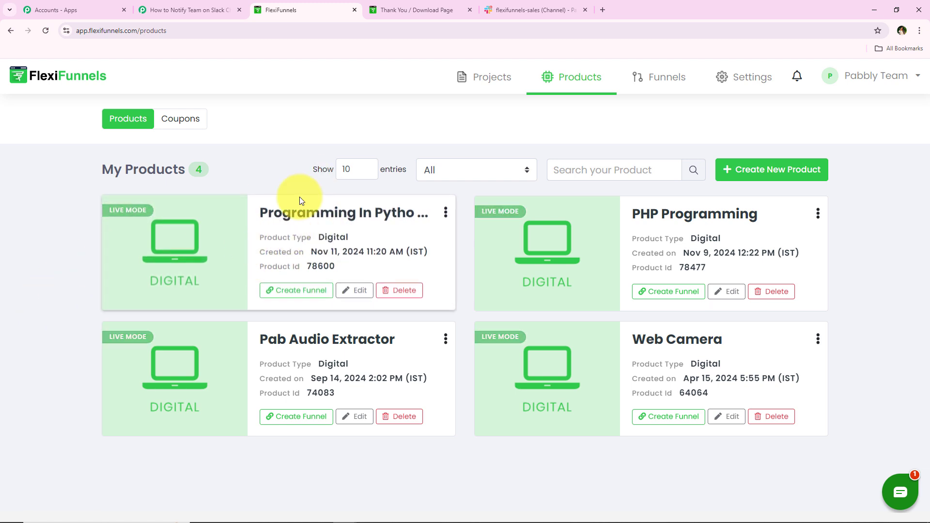
left_click(355, 290)
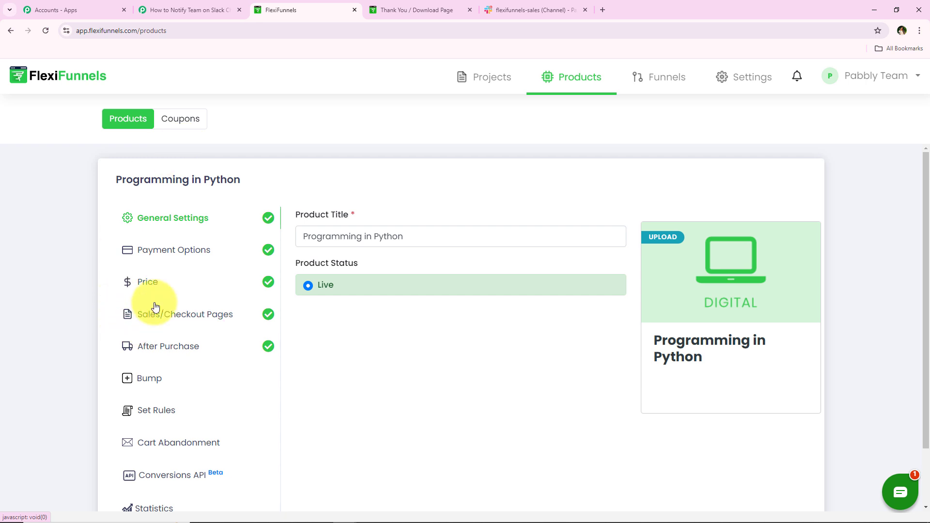
left_click(157, 410)
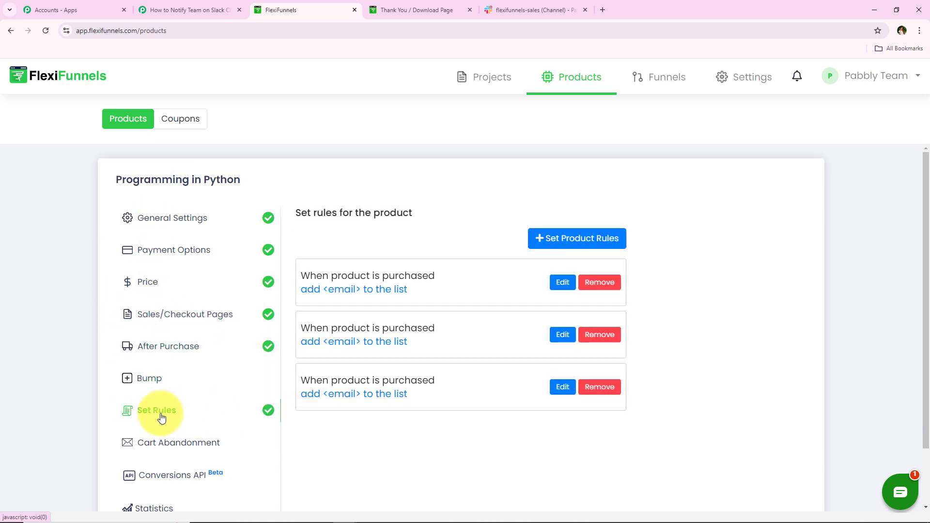
left_click(543, 239)
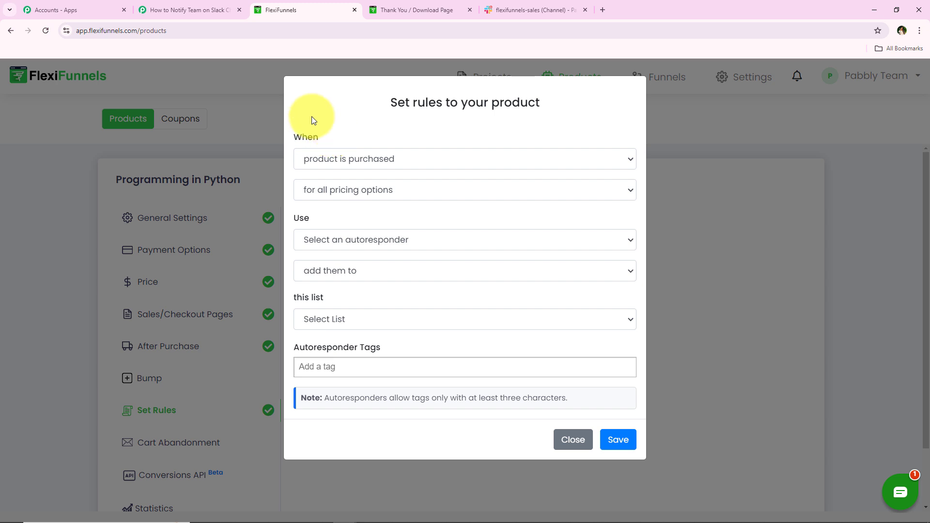
- Set the rule's condition to "product is purchased" with "for all pricing options"
left_click(353, 162)
left_click(354, 194)
left_click(339, 164)
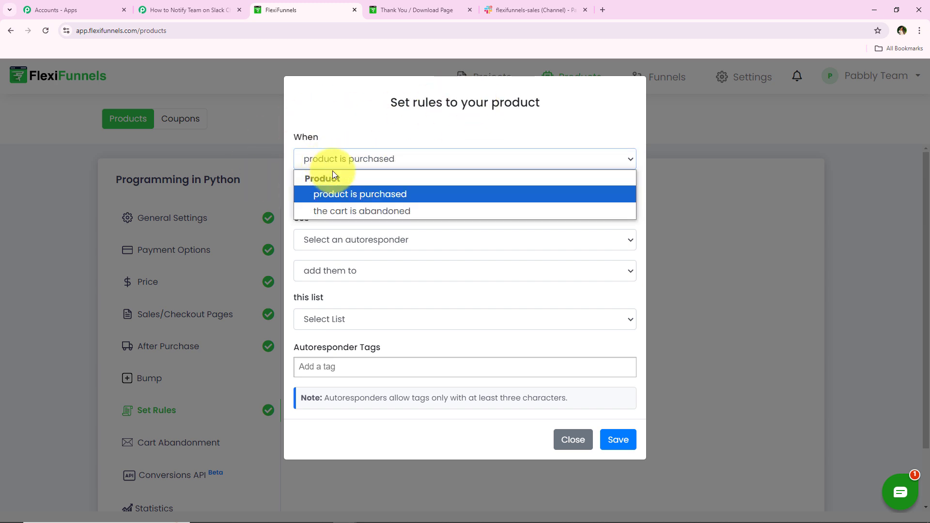
left_click(306, 160)
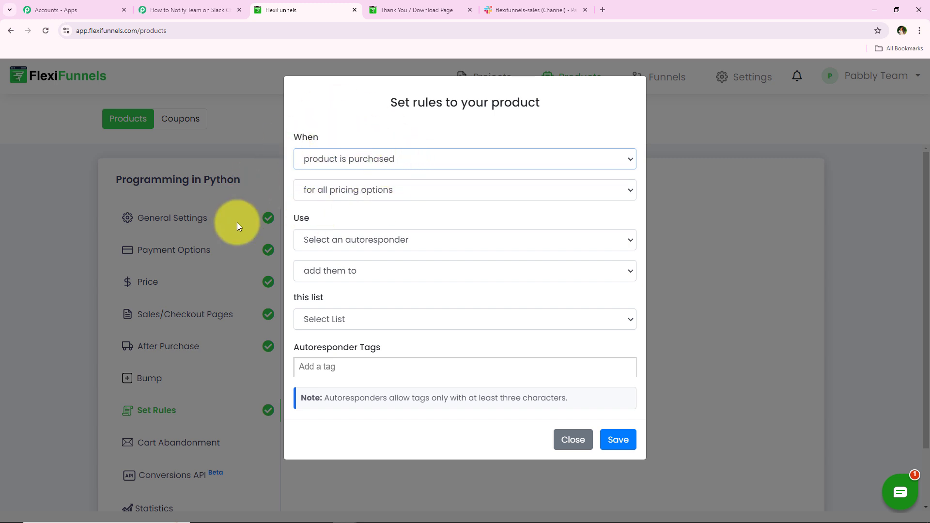
double_click(290, 140)
left_click(335, 153)
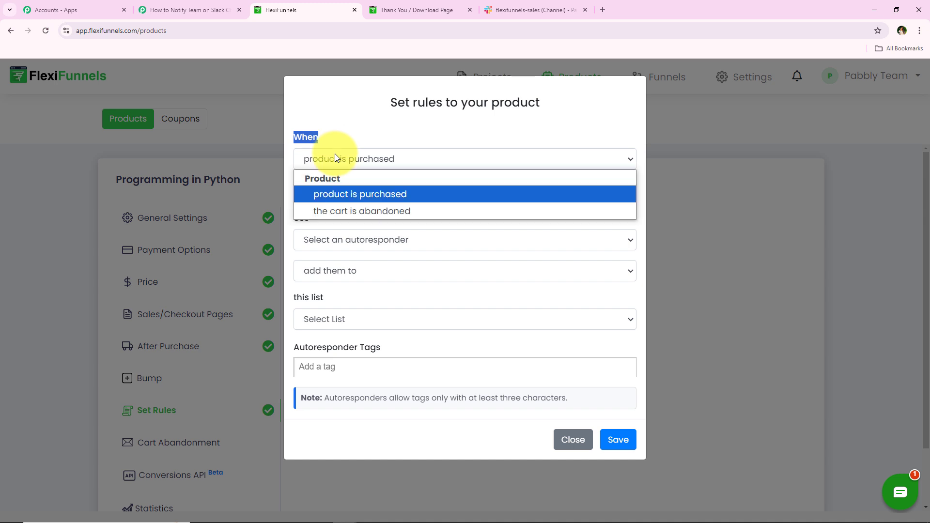
left_click(317, 189)
left_click(324, 194)
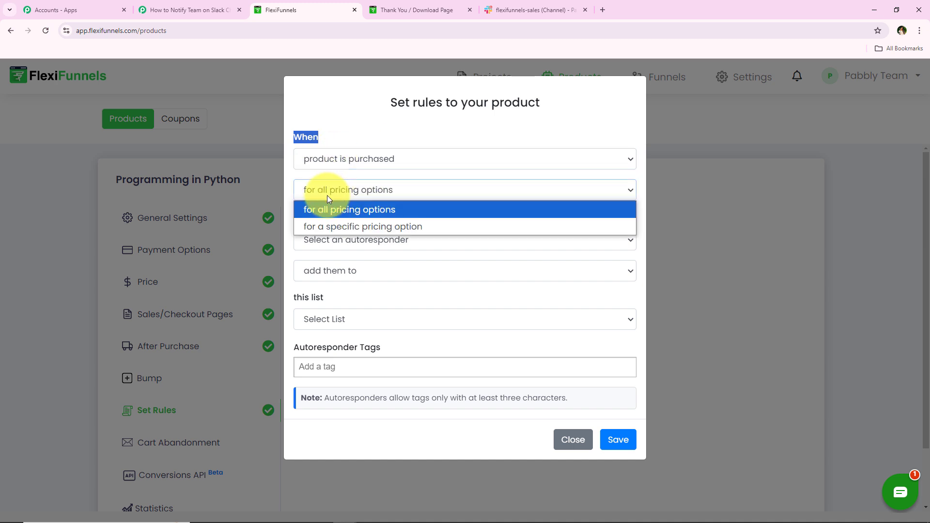
left_click(326, 207)
- Make the product rule use a Webhook and name the webhook "Slack"
left_click_drag(297, 216, 335, 221)
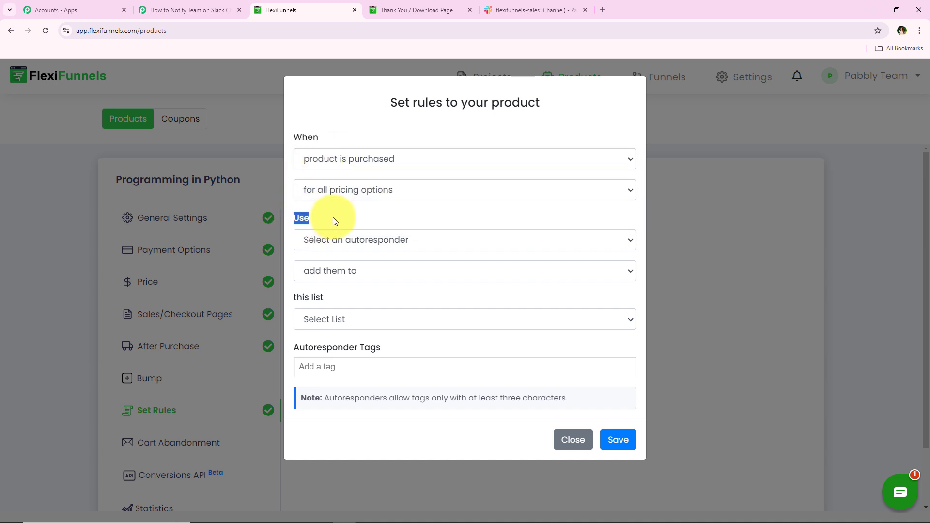
left_click(338, 238)
left_click(342, 275)
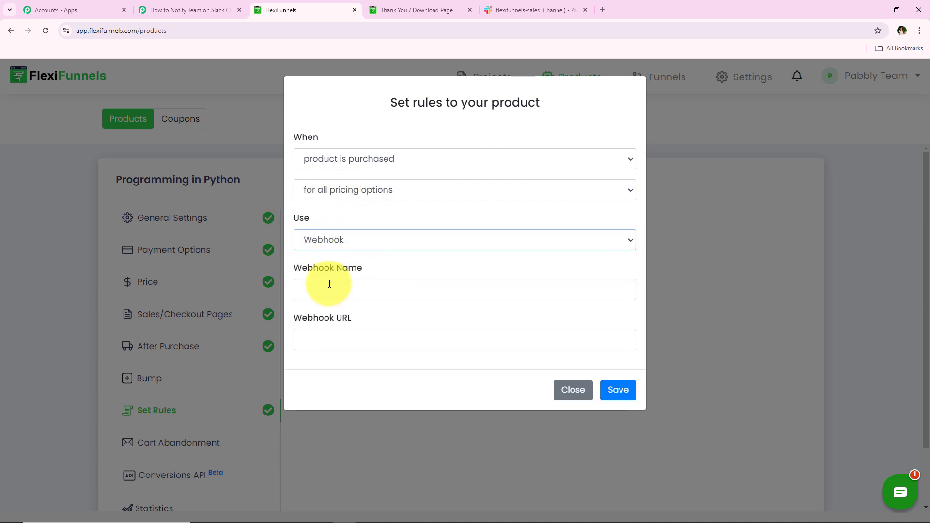
triple_click(295, 270)
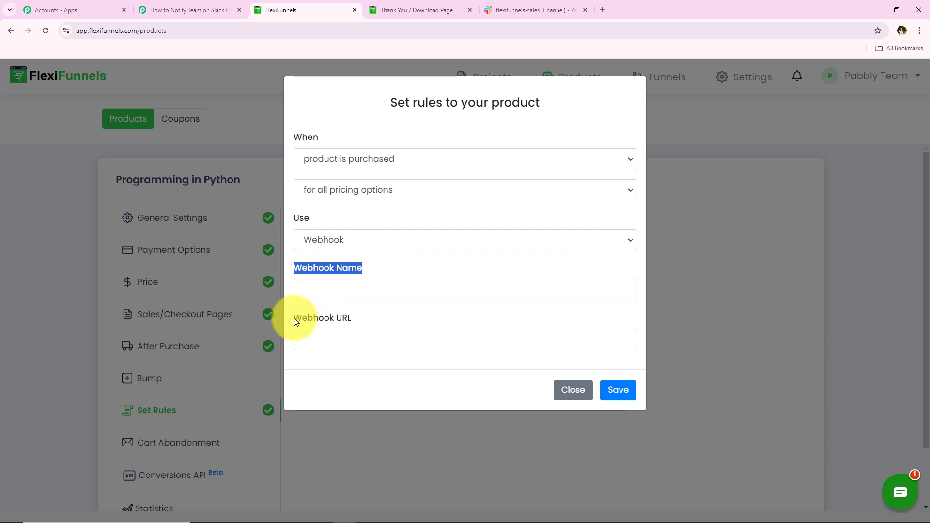
left_click(387, 286)
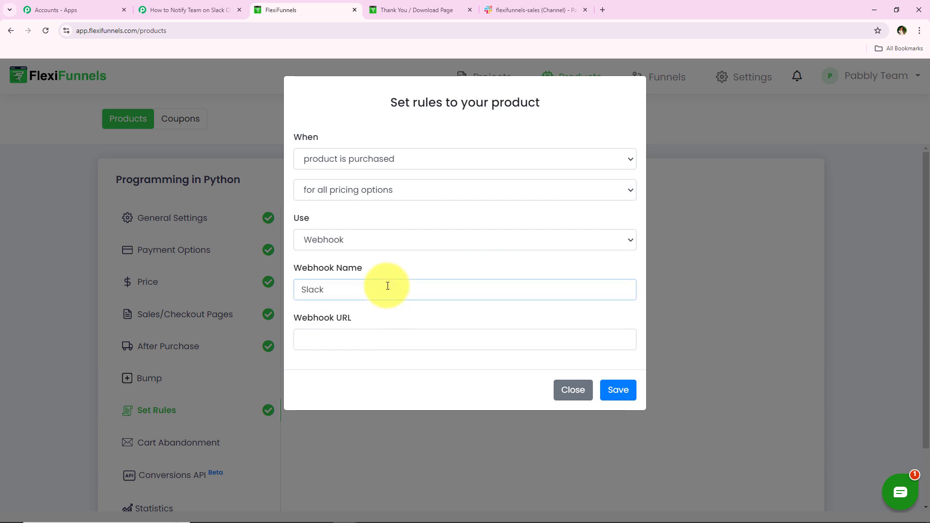
- Paste the copied Pabbly Connect webhook URL into the rule's Webhook URL and save the rule
right_click(384, 344)
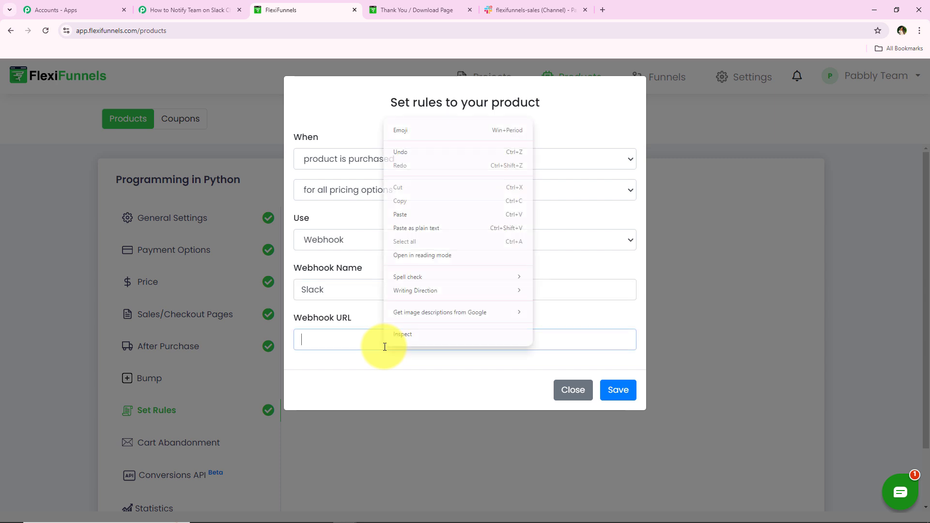
left_click(422, 214)
left_click(391, 374)
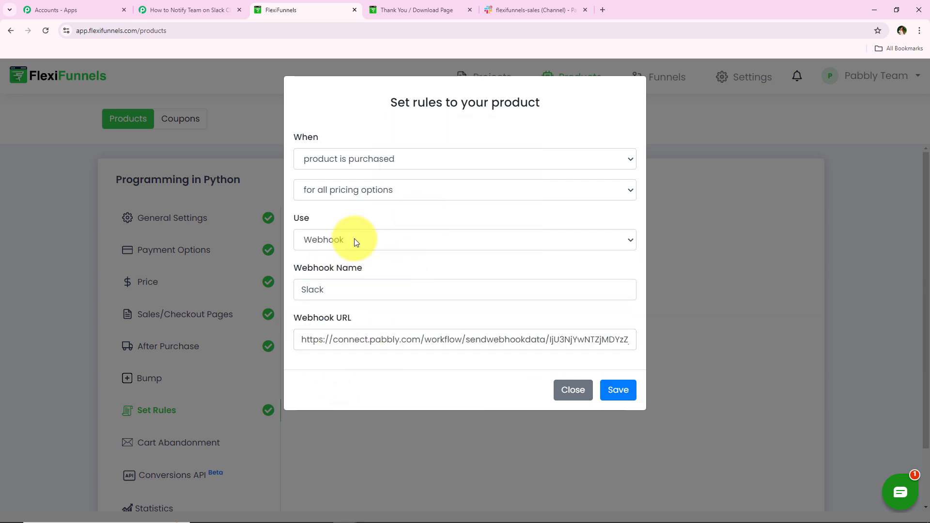
left_click(209, 9)
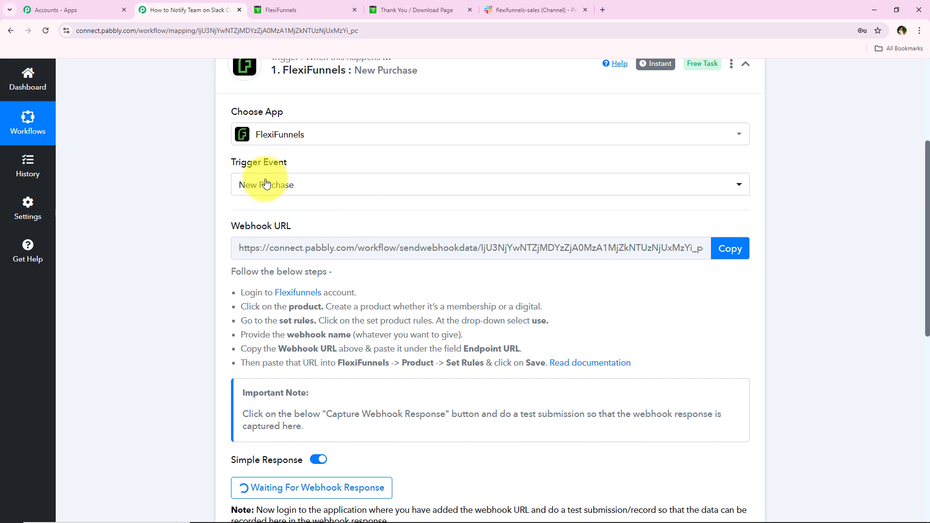
left_click(280, 10)
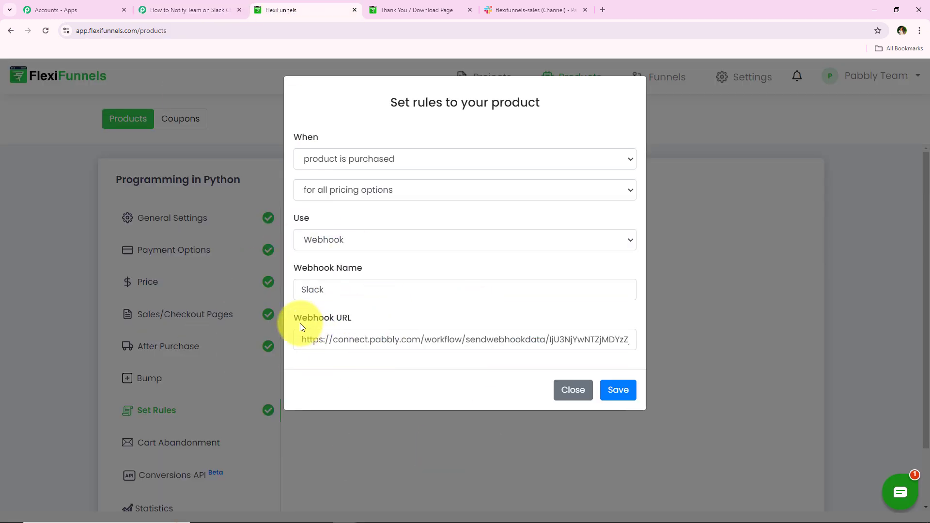
left_click(636, 396)
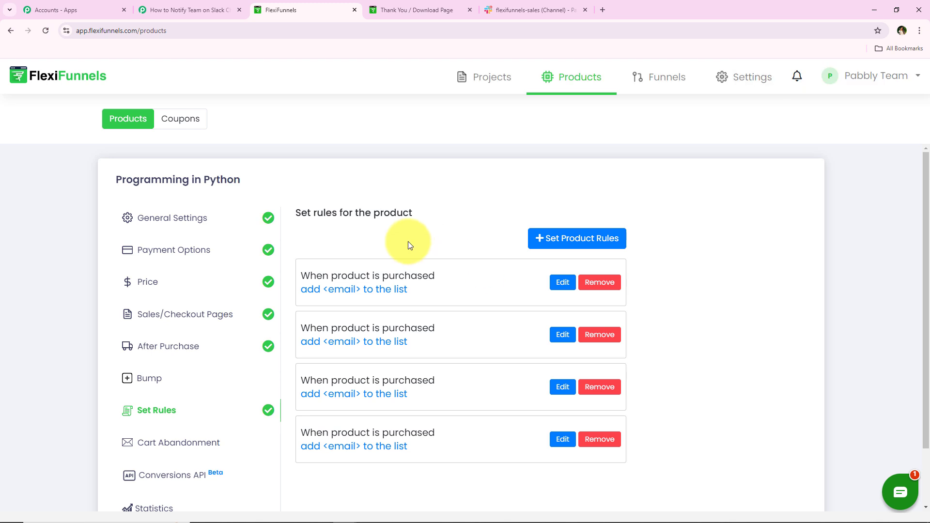
- Return to the Pabbly Connect workflow and check the trigger's webhook capture status and test submission note
left_click(175, 12)
scroll(187, 225, "down", 4)
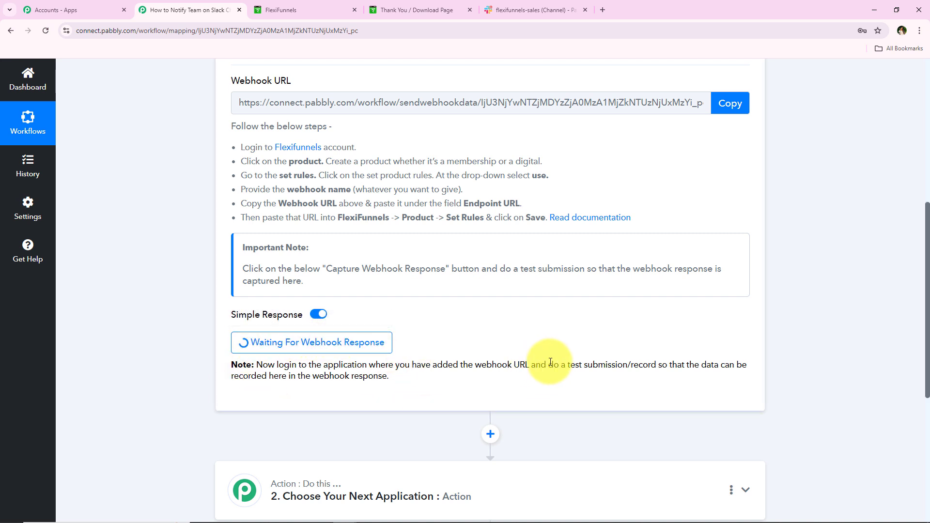
left_click_drag(548, 364, 664, 361)
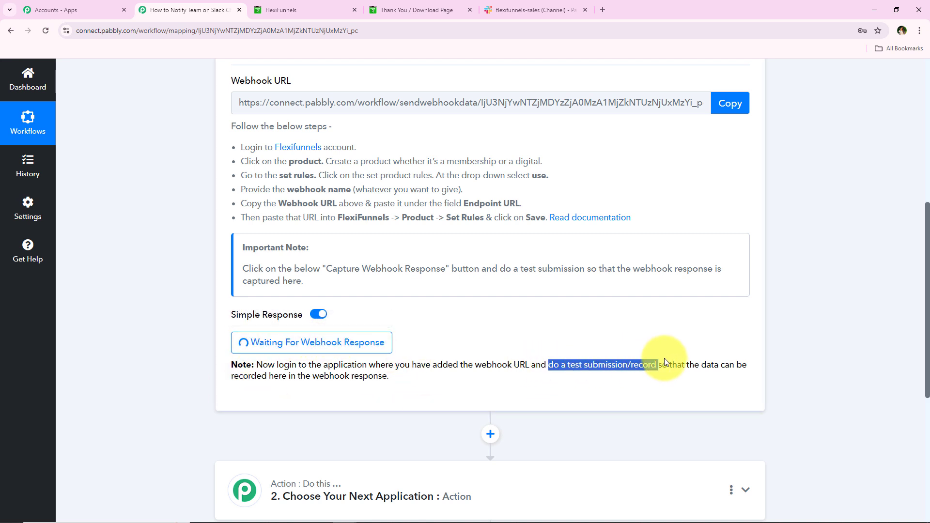
left_click(181, 359)
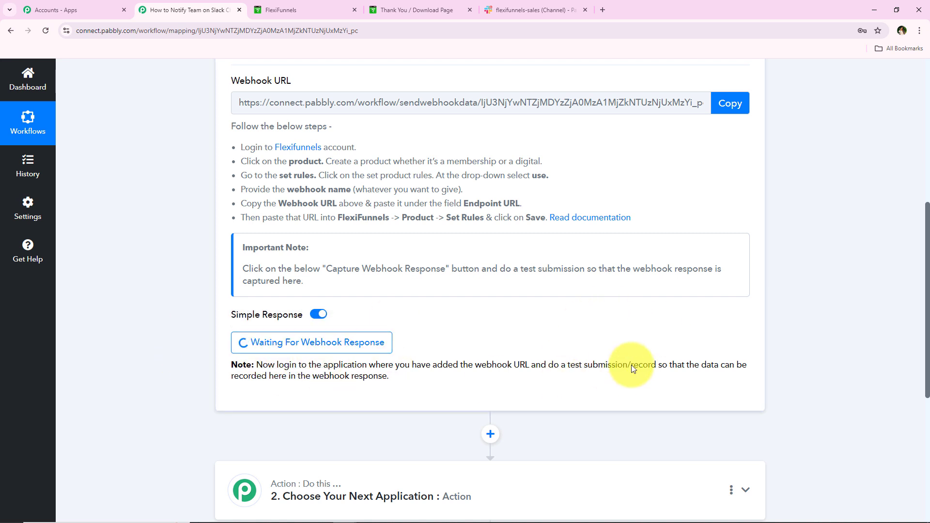
scroll(146, 307, "up", 2)
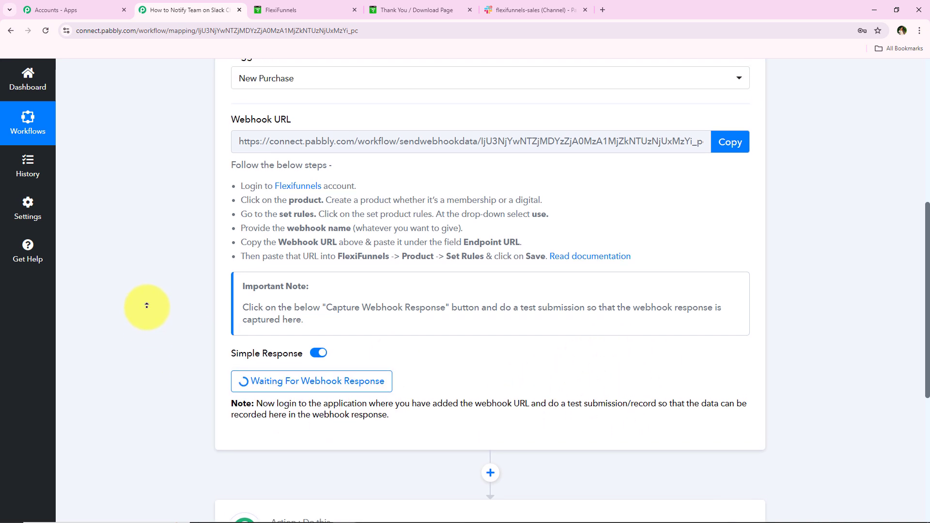
scroll(146, 306, "up", 1)
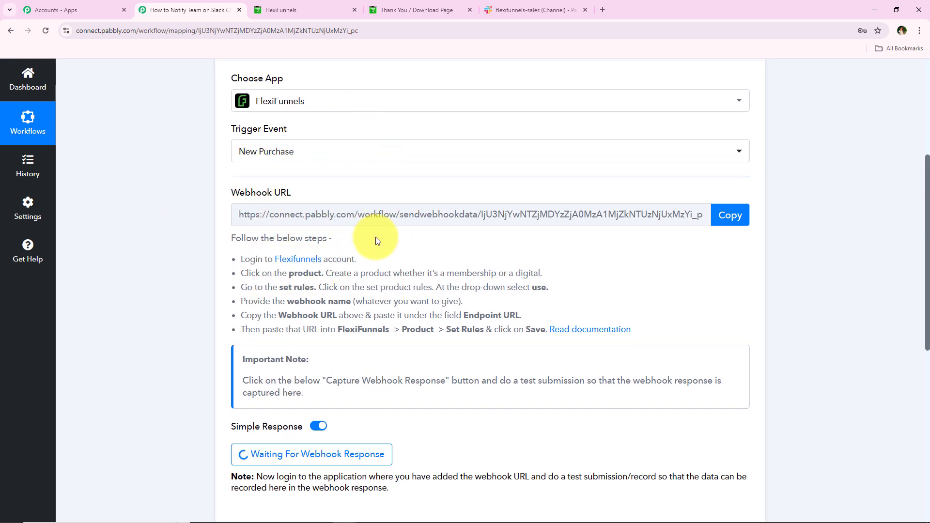
- Go back from the thank-you page to the Programming in Python checkout form, checking the workflow's webhook waiting status
left_click(375, 6)
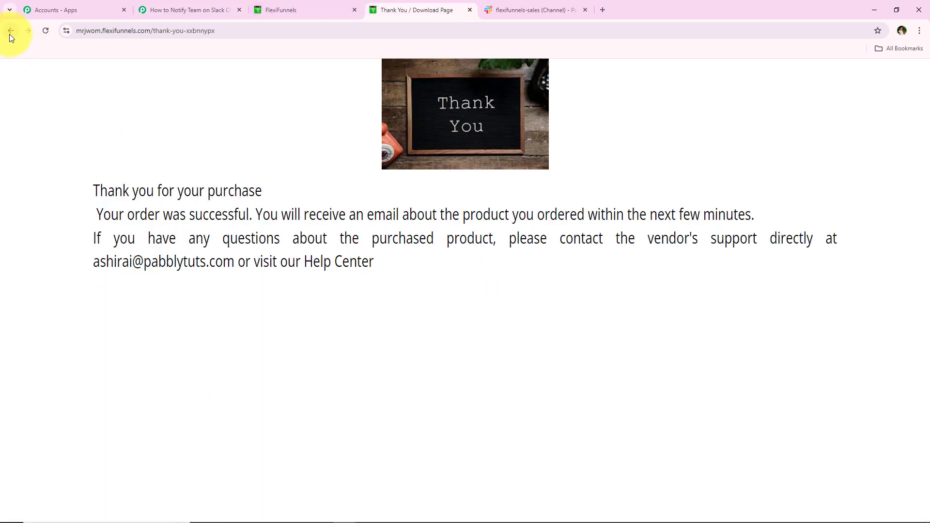
left_click(10, 31)
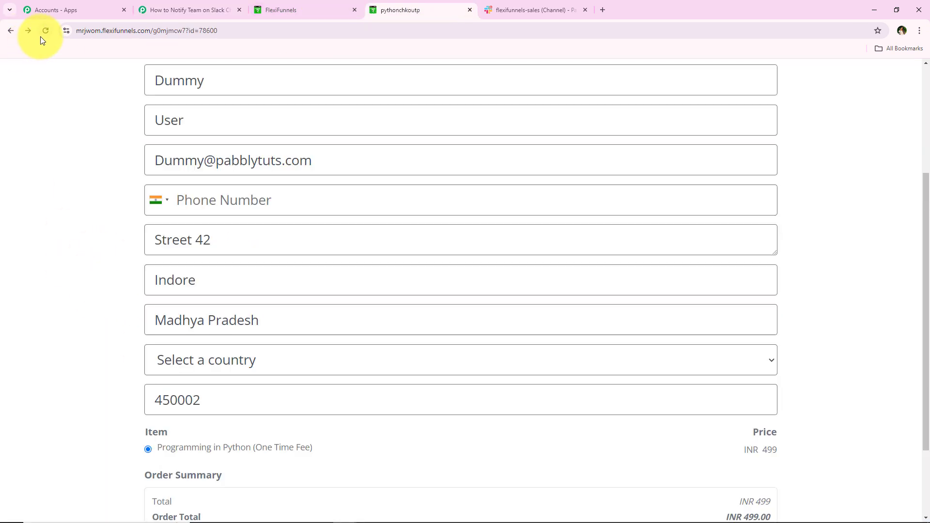
scroll(105, 354, "up", 4)
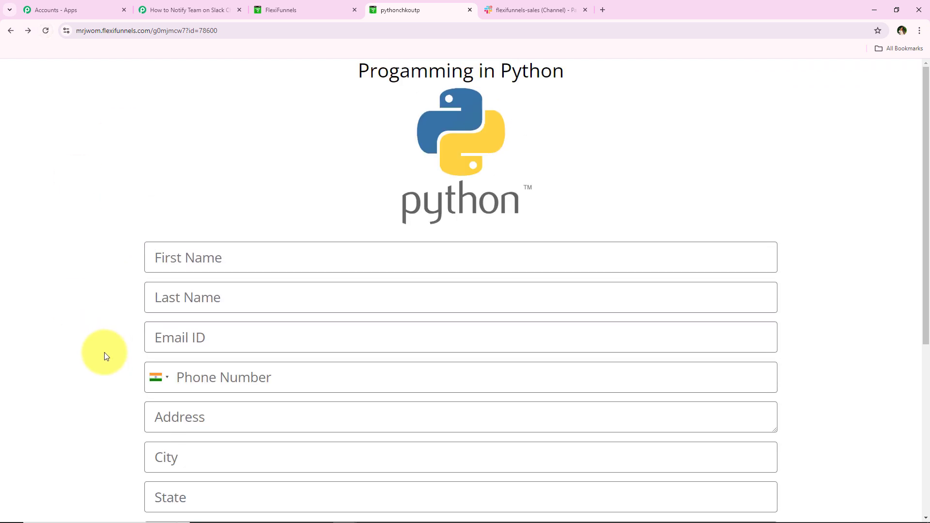
left_click(158, 6)
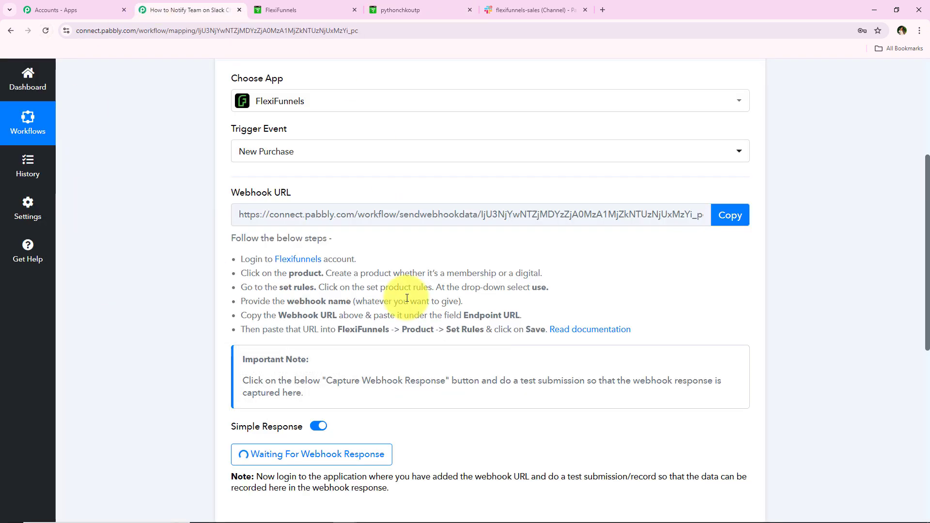
left_click(383, 10)
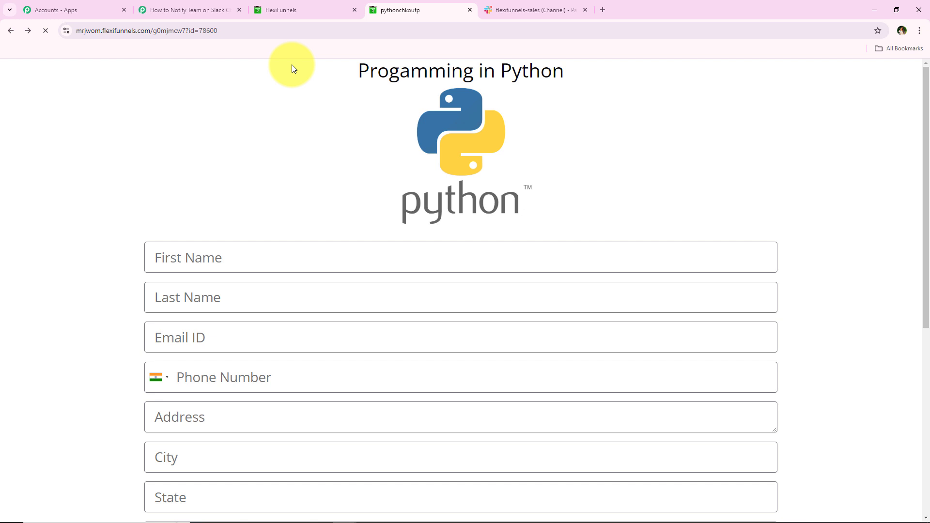
- Autofill the checkout form with a saved demo buyer profile, remove the digits from the e-mail address and shorten the phone number to ten digits
left_click(194, 259)
left_click(841, 307)
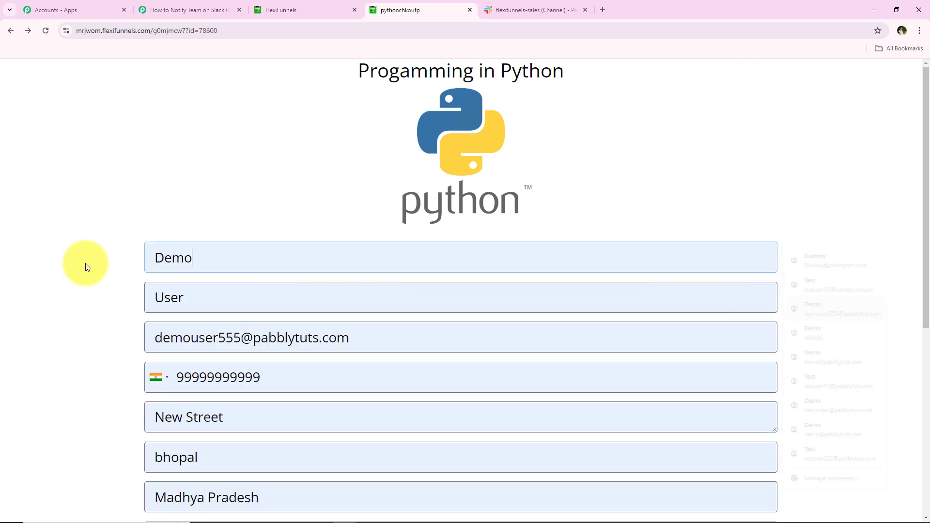
scroll(77, 290, "down", 1)
left_click(242, 289)
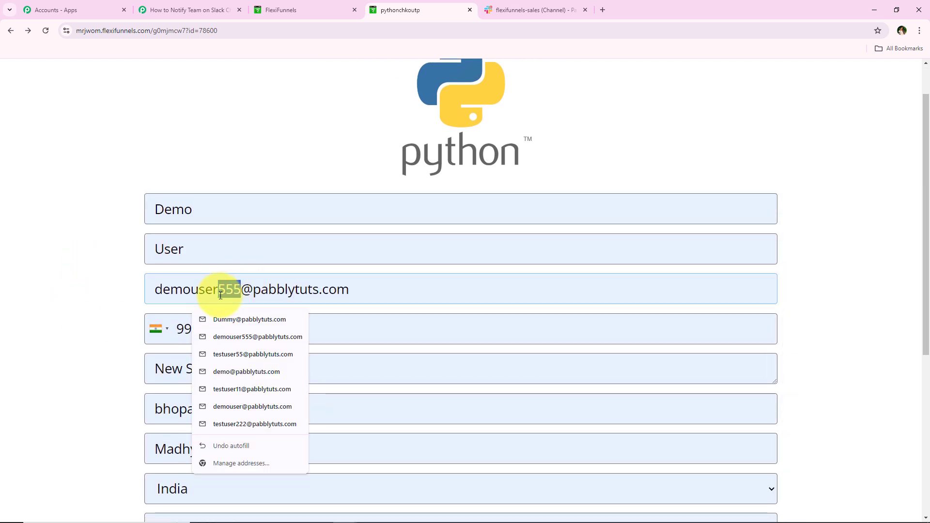
key("BackSpace")
key("BackSpace")
key("BackSpace")
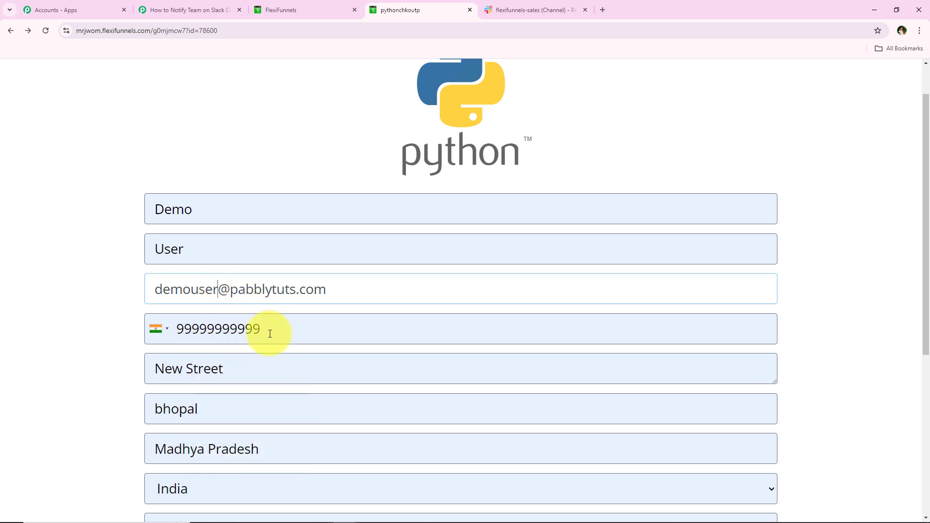
left_click_drag(269, 332, 215, 335)
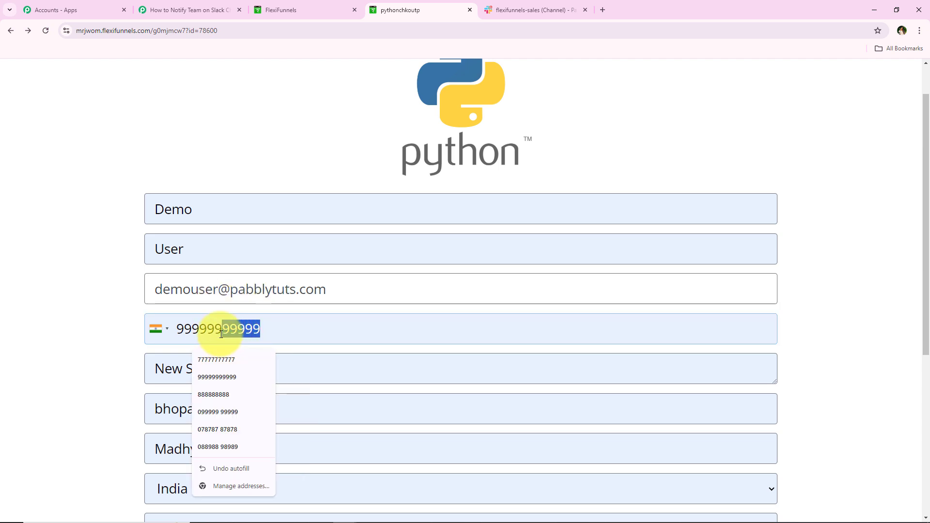
type("99")
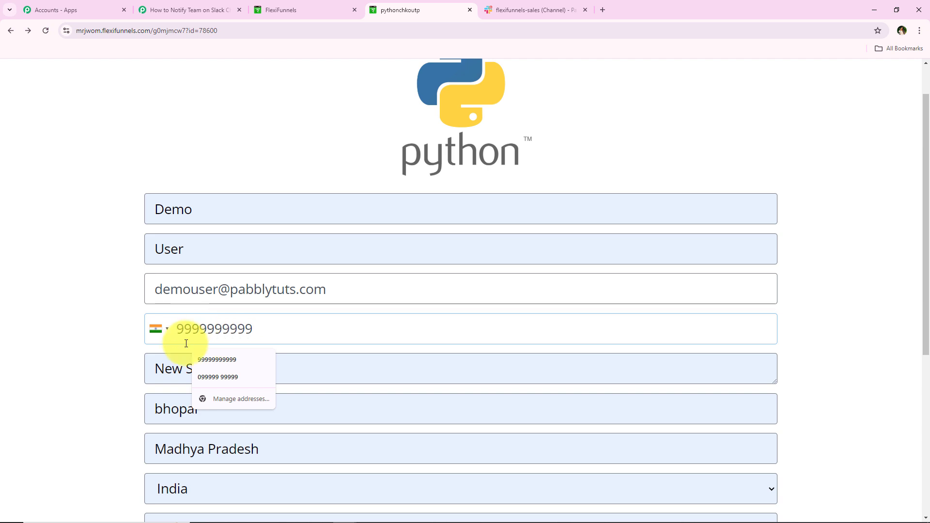
- Pay with the saved test card, enter its security code and ZIP code, and complete the order
scroll(104, 320, "down", 3)
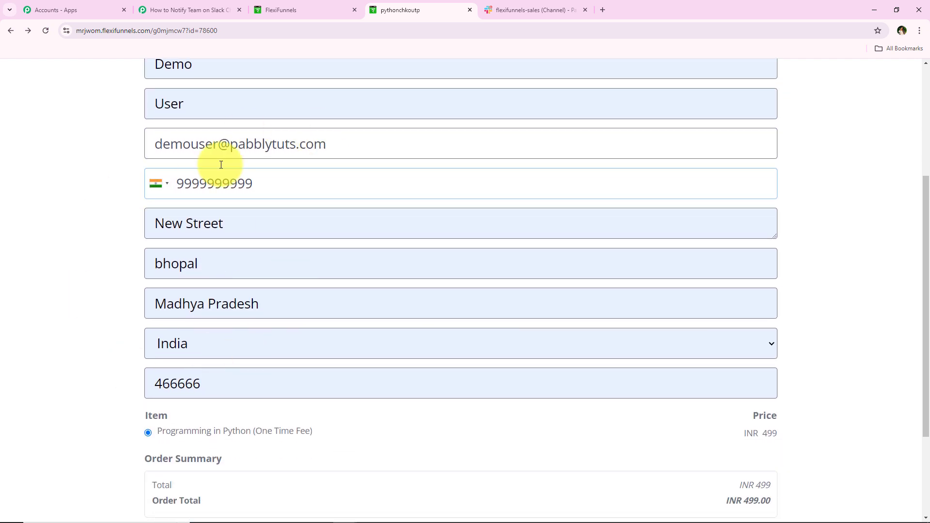
scroll(71, 247, "down", 2)
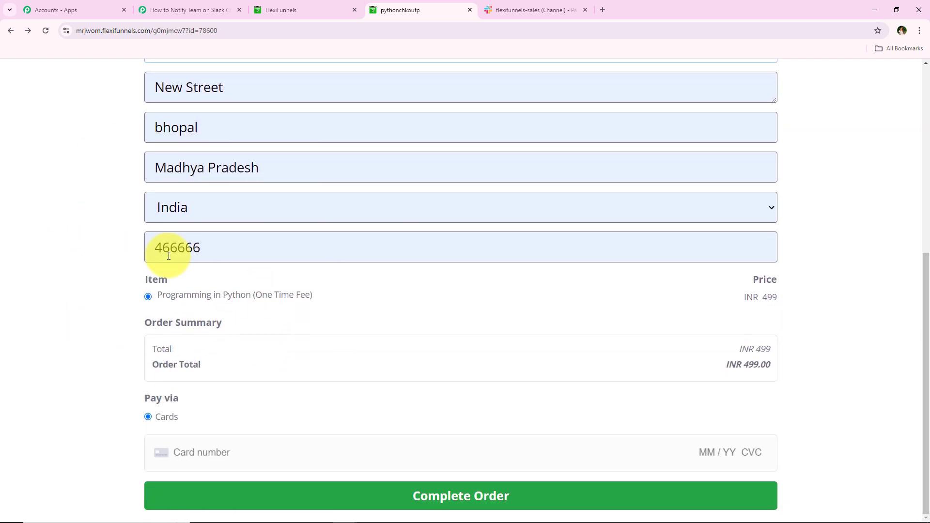
left_click(208, 451)
left_click(242, 477)
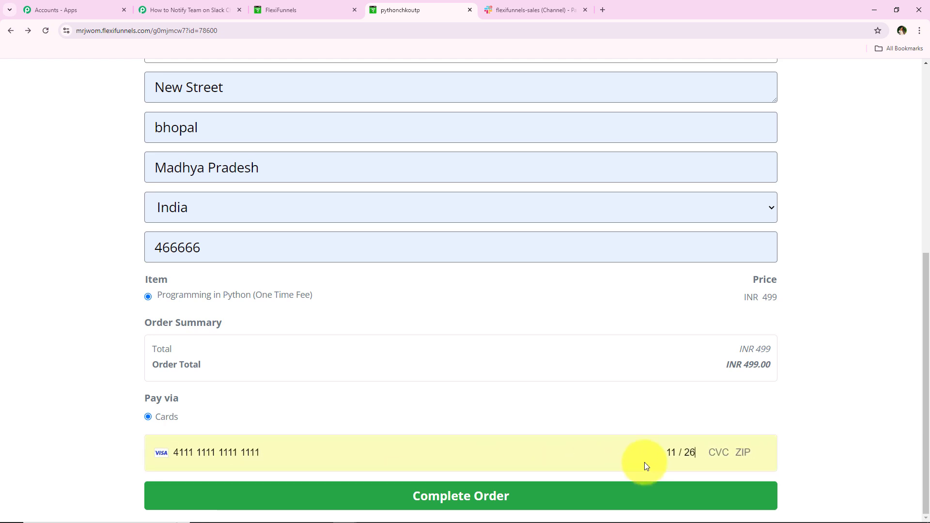
left_click(710, 452)
type("2")
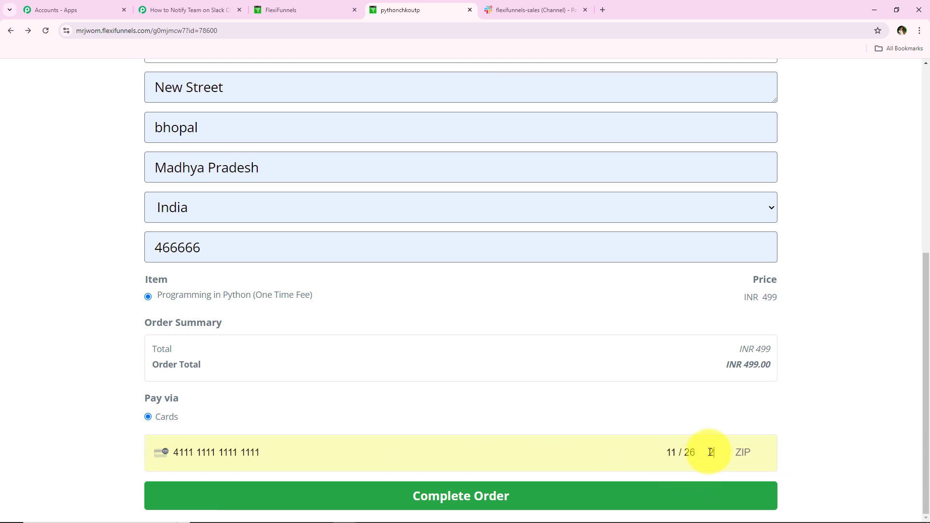
type("22 22222")
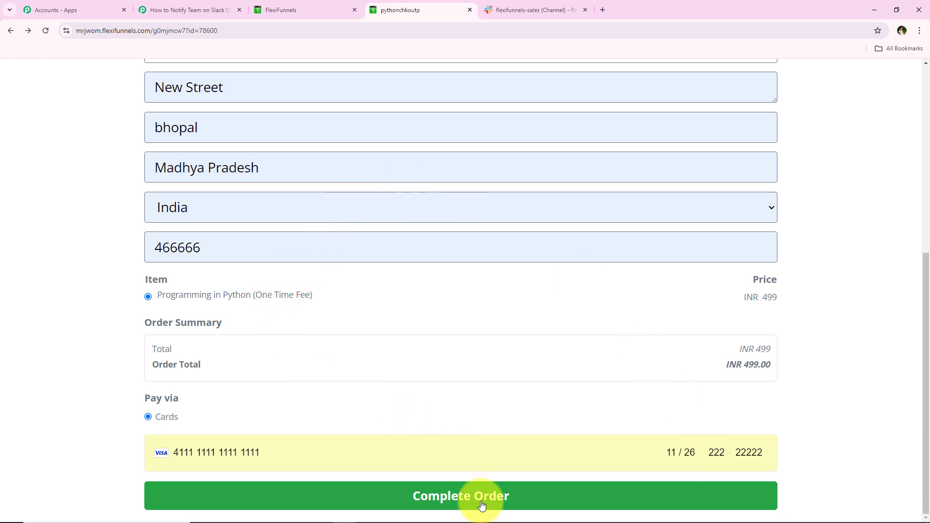
scroll(253, 411, "up", 3)
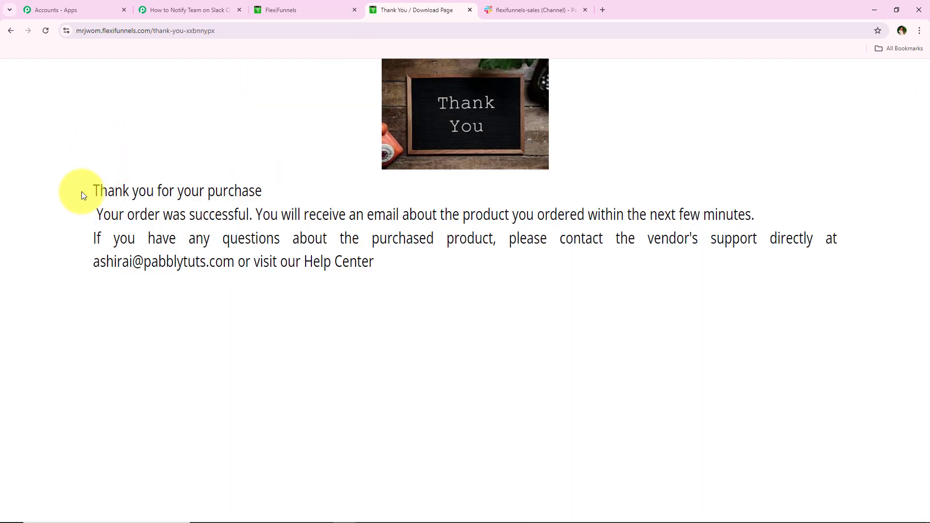
- Read the purchase confirmation, and return to the Pabbly Connect workflow to look through the trigger's captured webhook response
left_click_drag(157, 187, 103, 181)
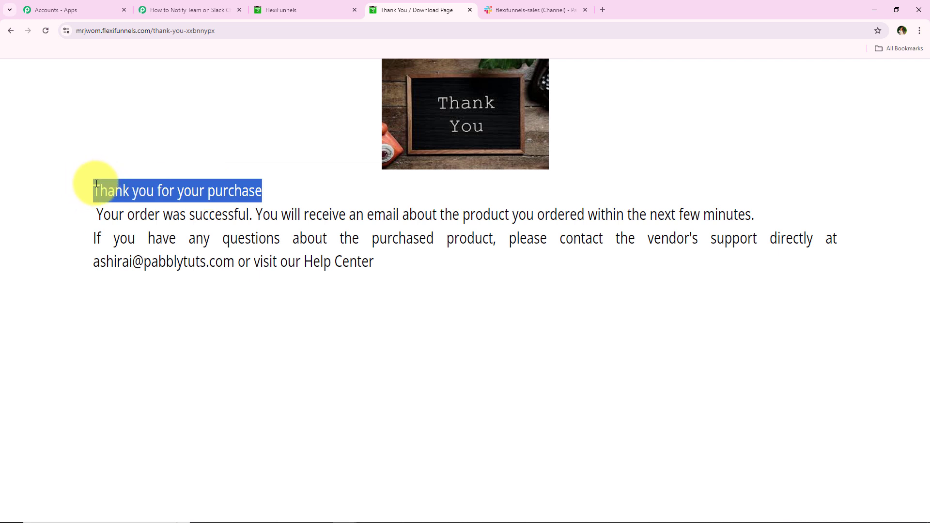
left_click(103, 362)
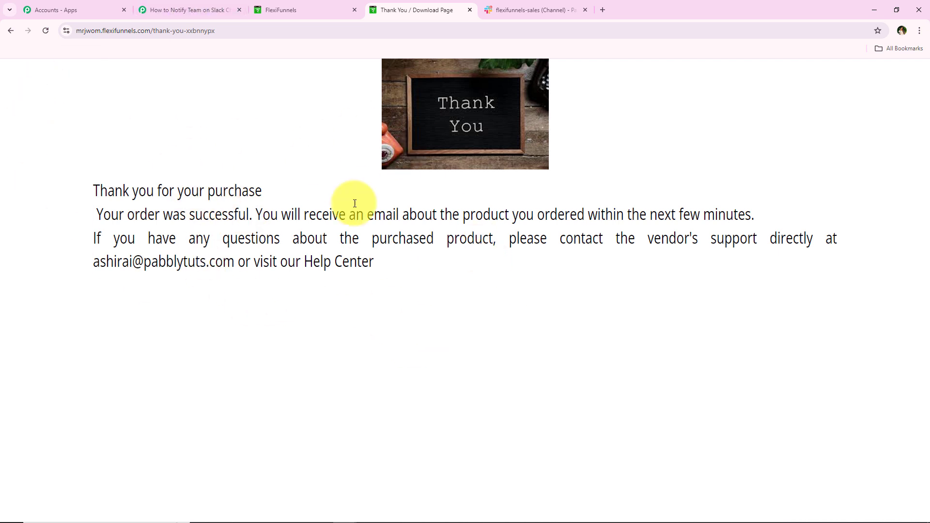
left_click(227, 9)
scroll(216, 239, "down", 5)
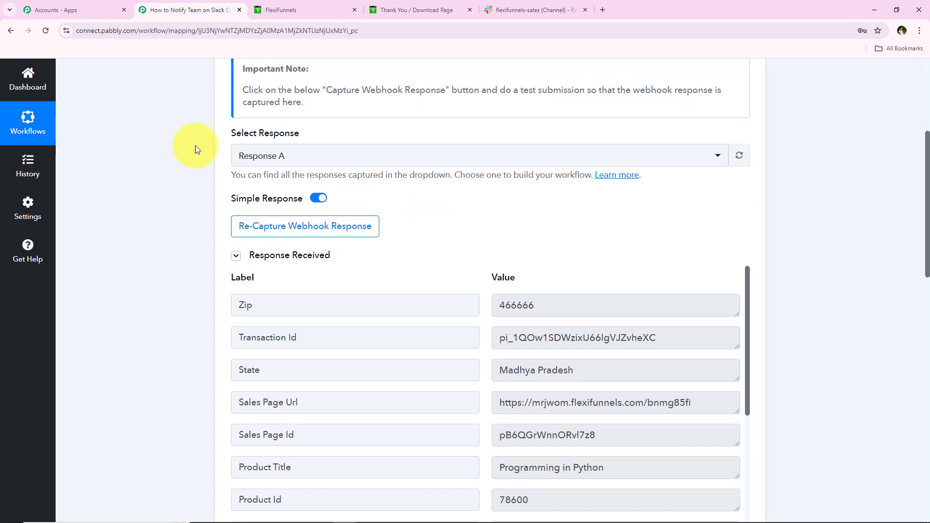
scroll(195, 253, "down", 1)
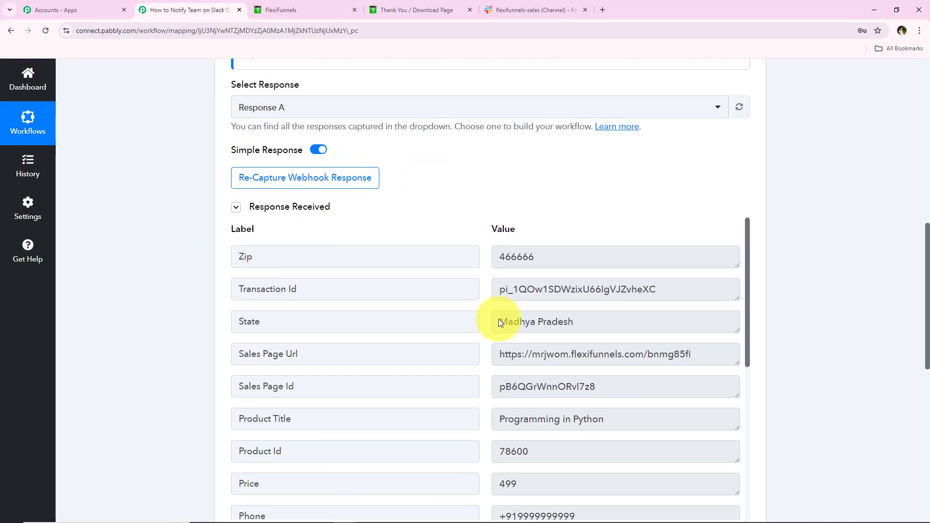
scroll(612, 176, "down", 1)
scroll(504, 332, "down", 6)
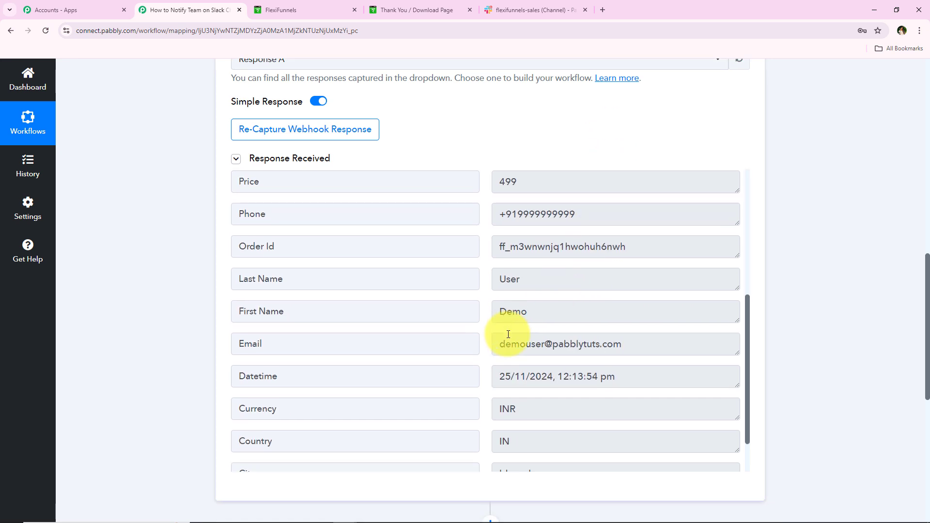
scroll(559, 347, "down", 1)
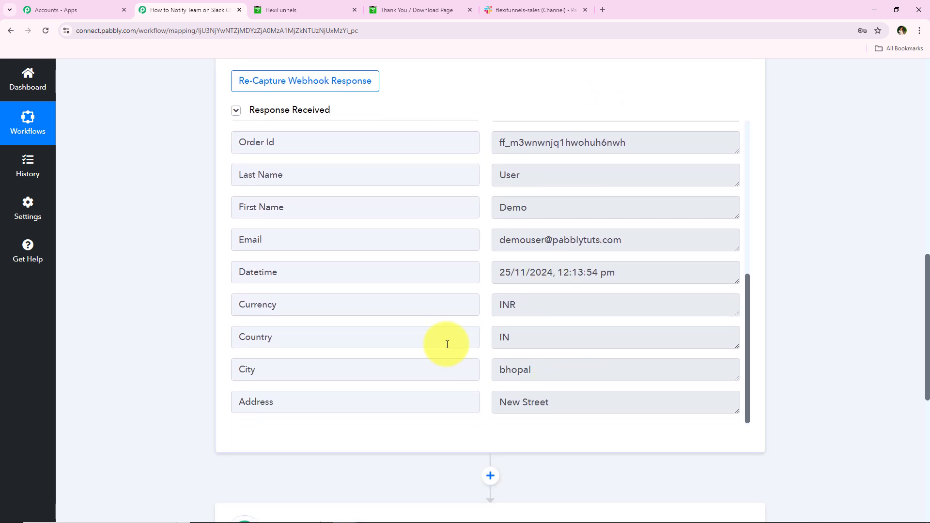
- Check the city, e-mail, name, phone and price fields in the captured response against the test order
left_click(557, 370)
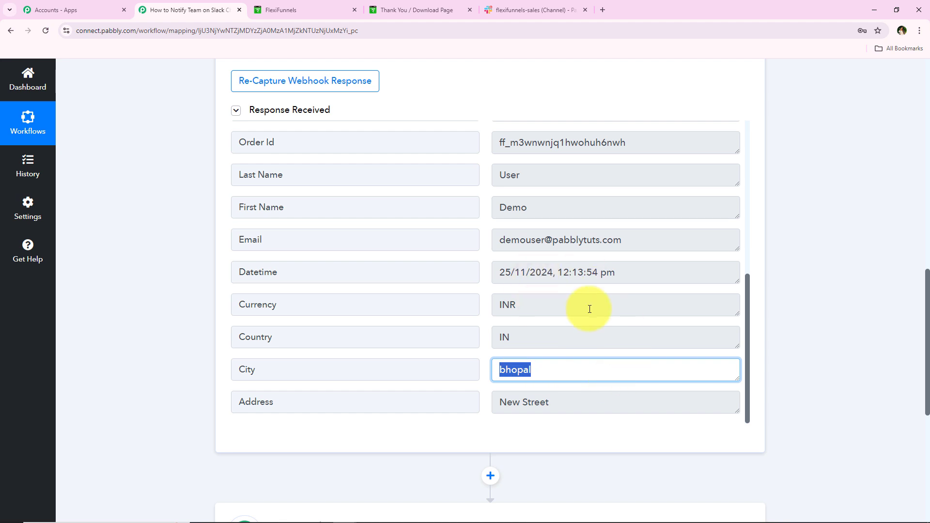
left_click(633, 239)
left_click(496, 209)
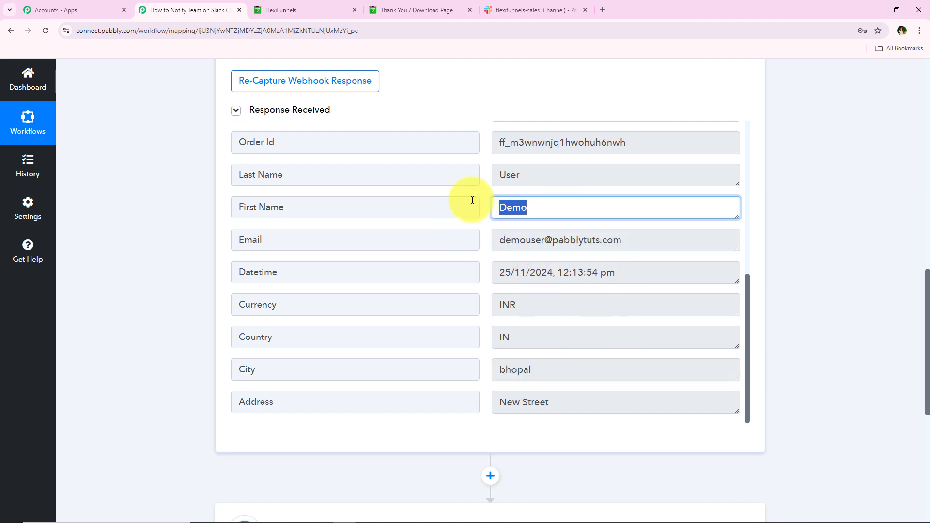
left_click(562, 183)
scroll(426, 305, "up", 3)
left_click(629, 252)
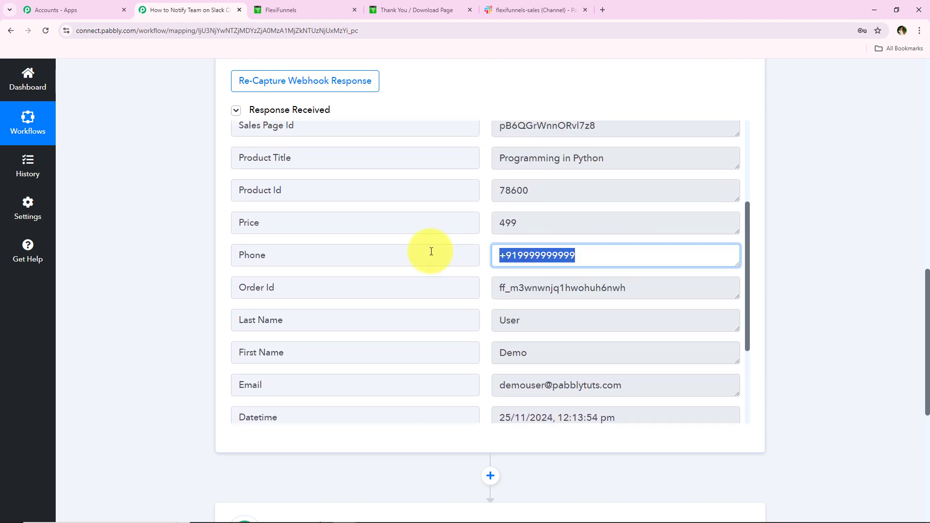
left_click(541, 228)
scroll(310, 275, "up", 3)
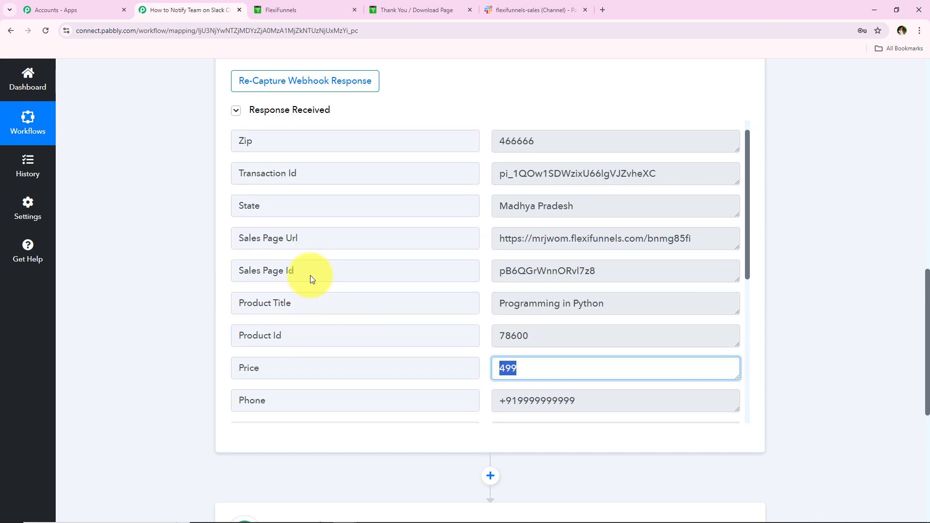
scroll(341, 339, "up", 1)
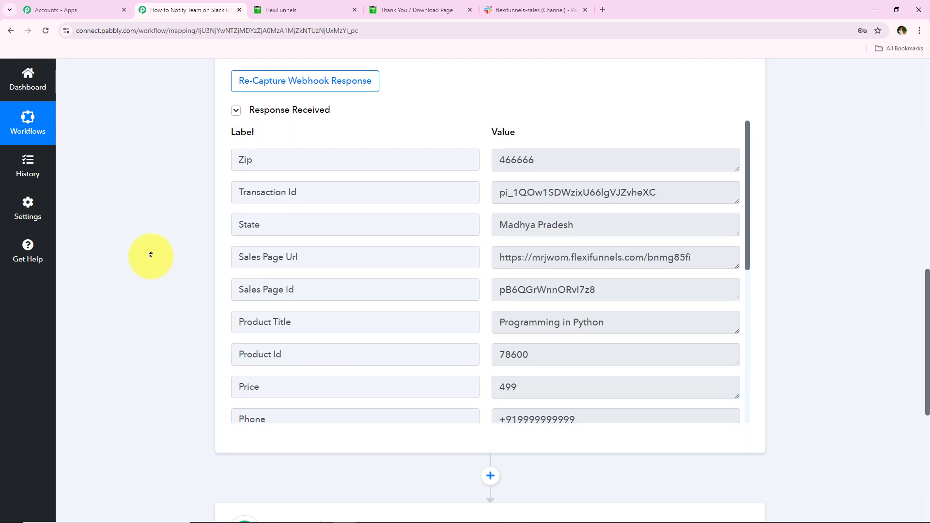
- Collapse the FlexiFunnels New Purchase trigger and review the "Notify Team on Slack Channel" part of the workflow title
scroll(156, 183, "up", 15)
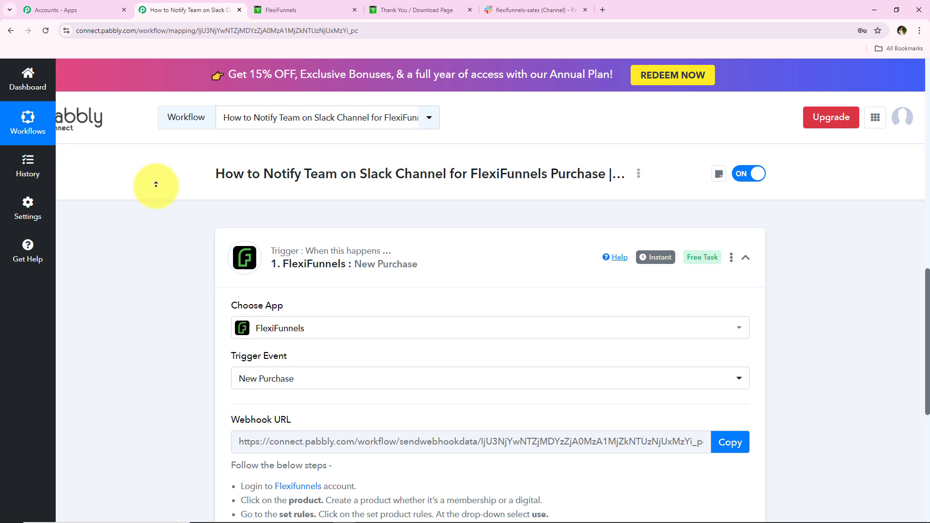
left_click(393, 255)
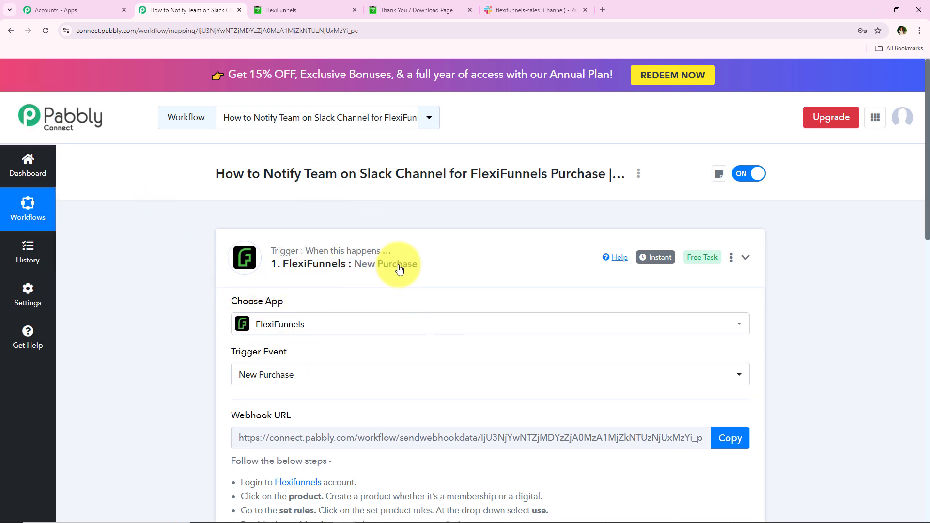
left_click(246, 262)
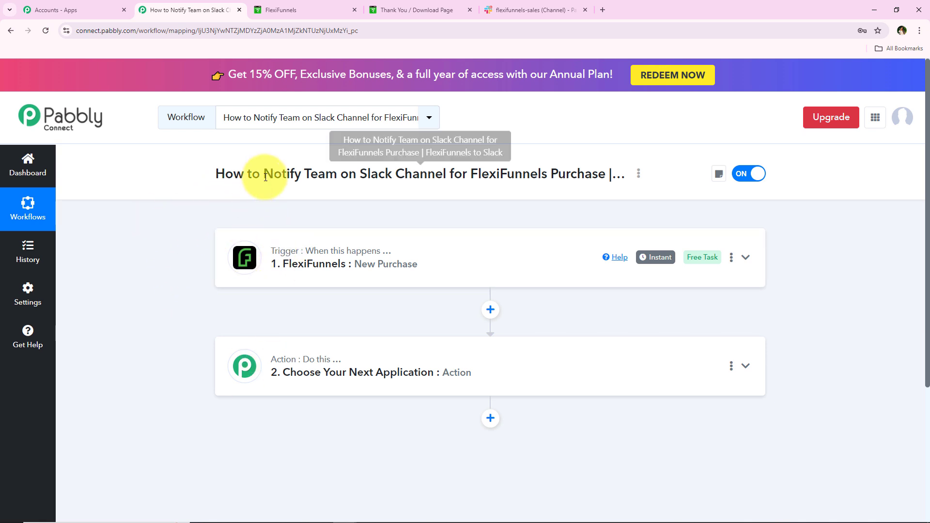
left_click_drag(264, 173, 438, 181)
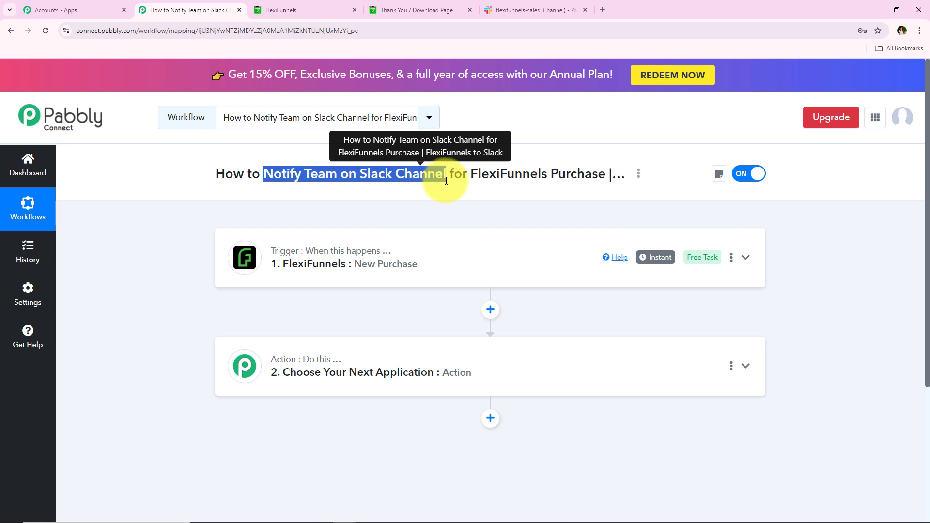
left_click(172, 209)
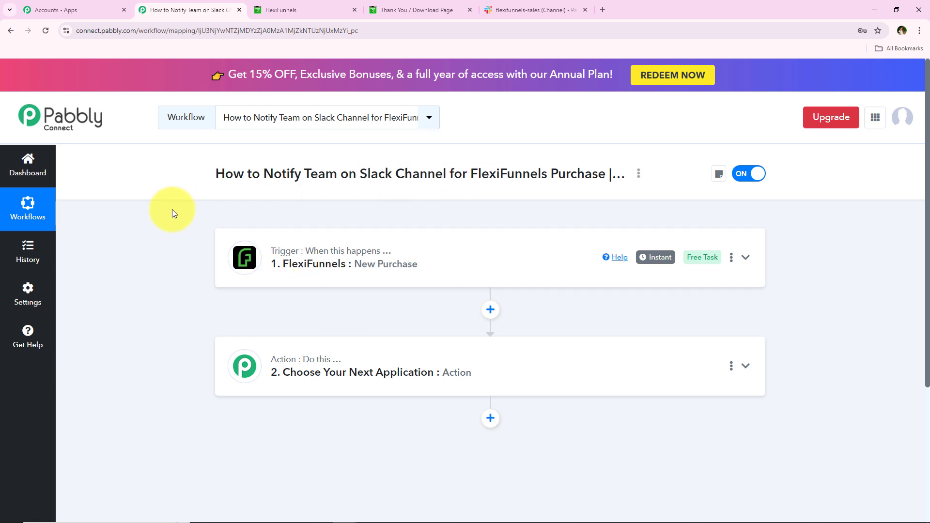
- Expand the workflow's action step and choose Slack as its app
left_click(294, 357)
scroll(199, 270, "down", 2)
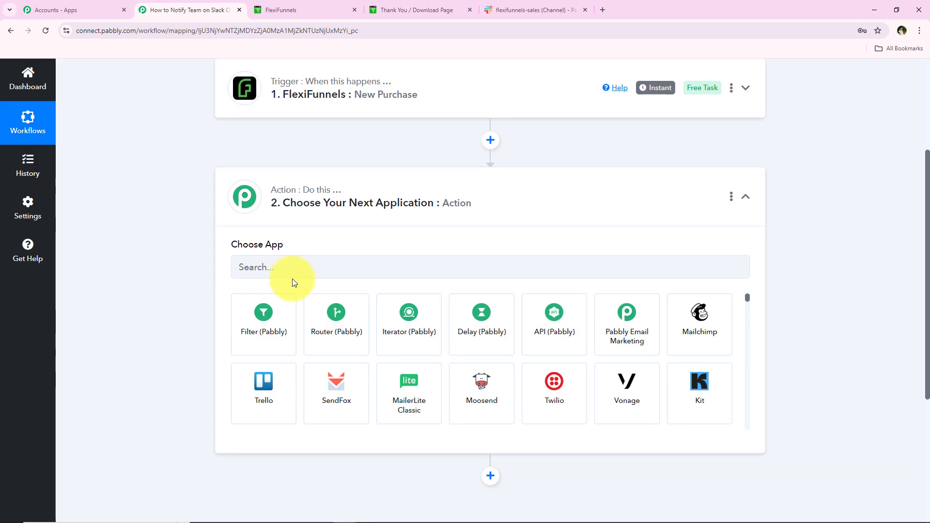
left_click(292, 271)
type("Slack")
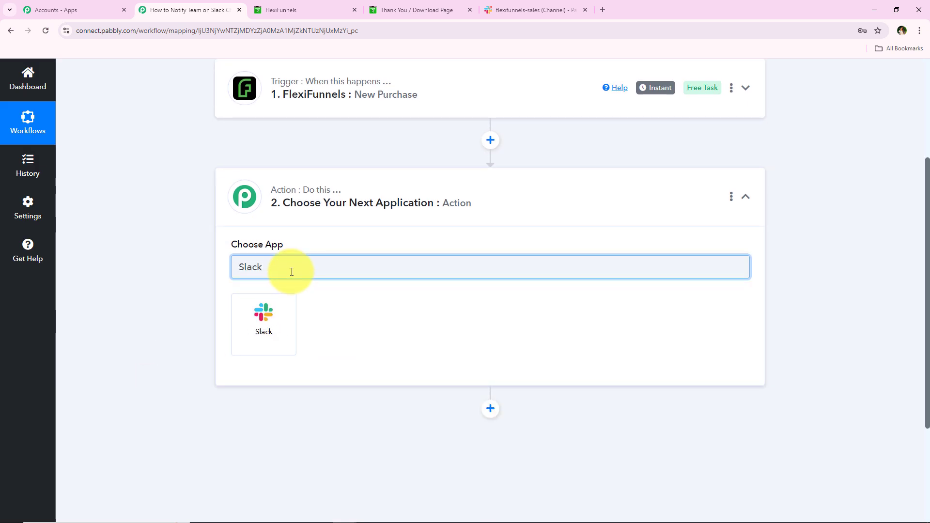
left_click(279, 339)
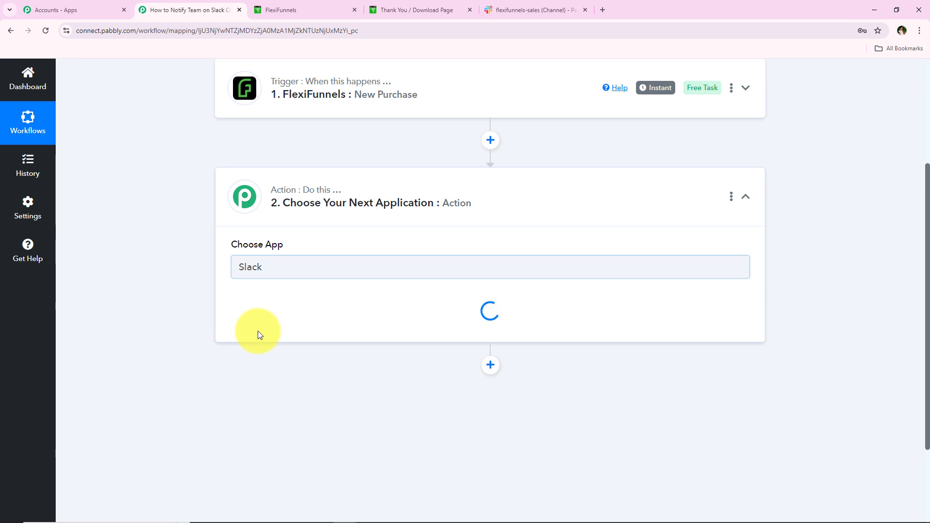
- Set the Slack action event to Send Channel Message and open its account connection settings
left_click(250, 318)
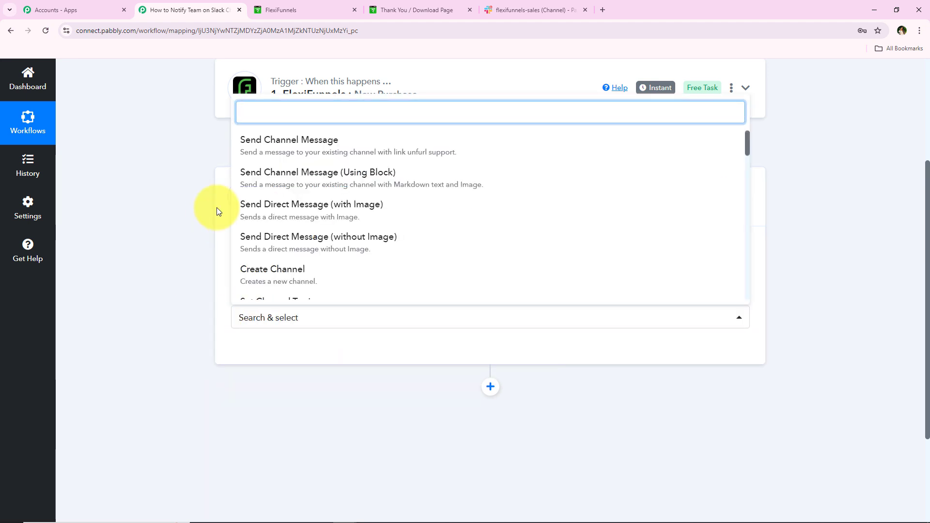
left_click(542, 148)
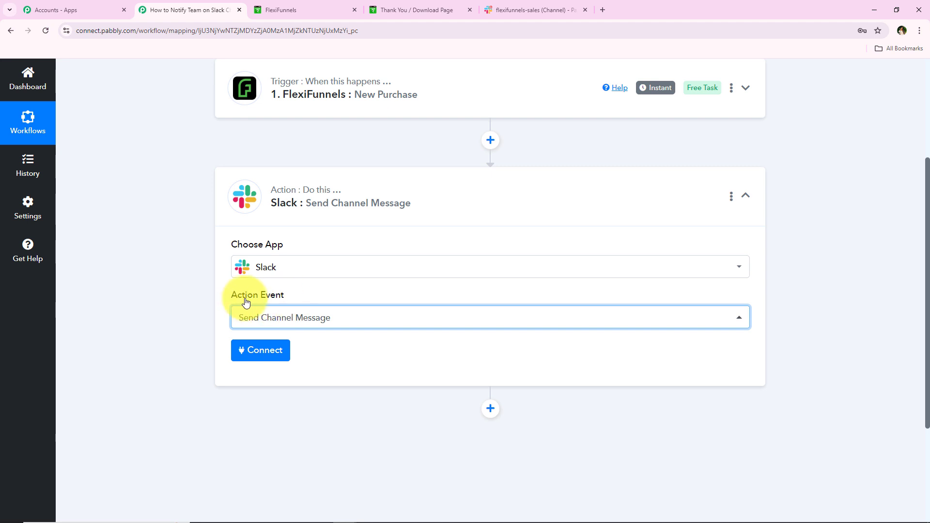
left_click(253, 350)
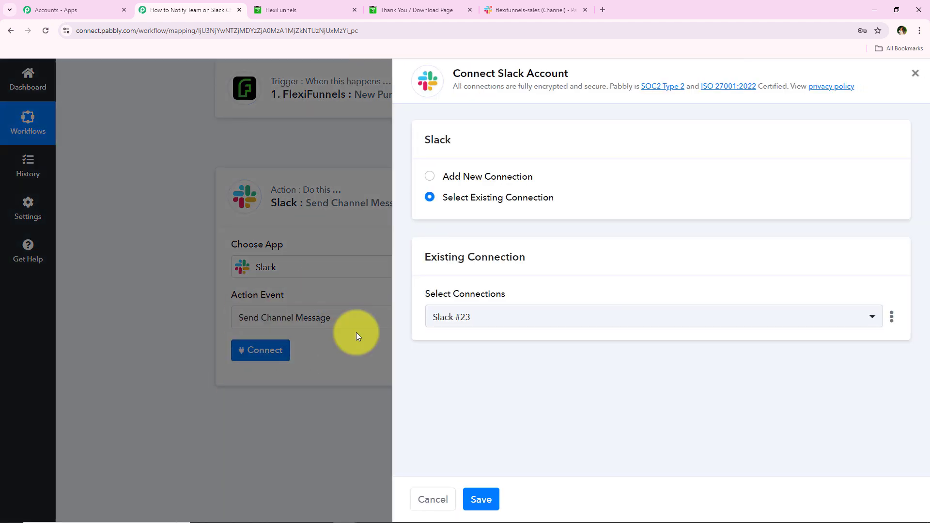
- Choose to add a new connection instead of an existing one, and start connecting with Slack
left_click_drag(443, 172, 557, 206)
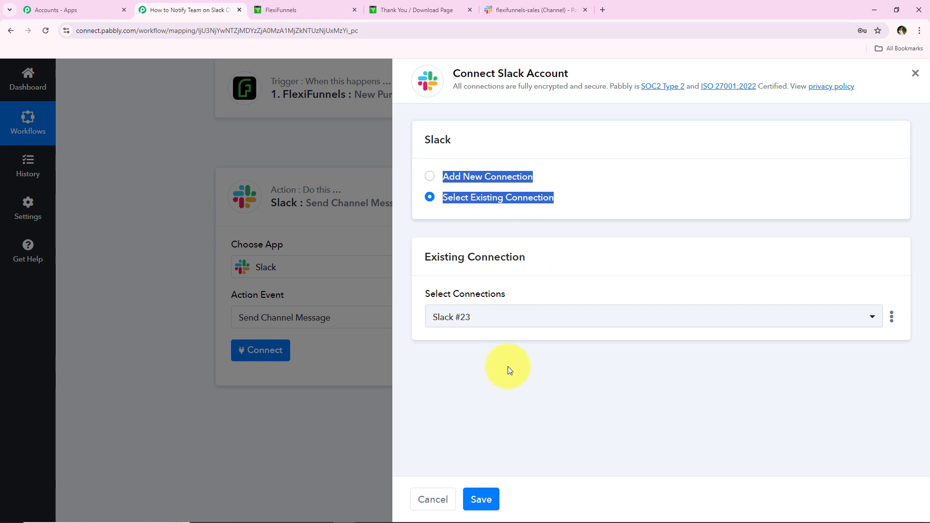
left_click(523, 388)
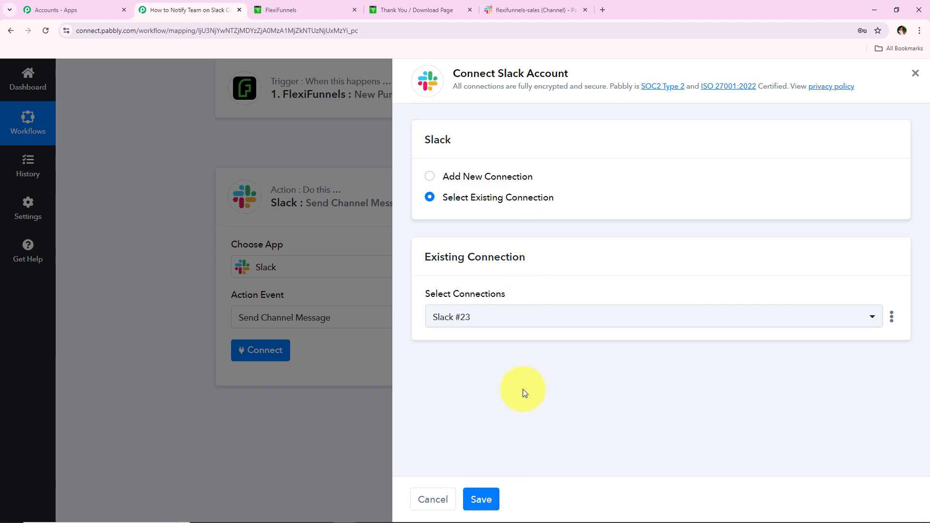
left_click(508, 175)
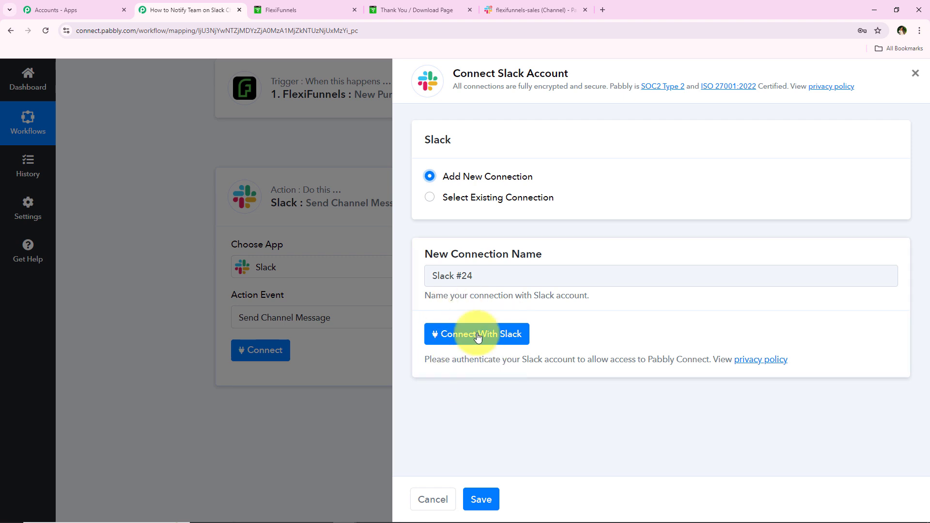
left_click(460, 341)
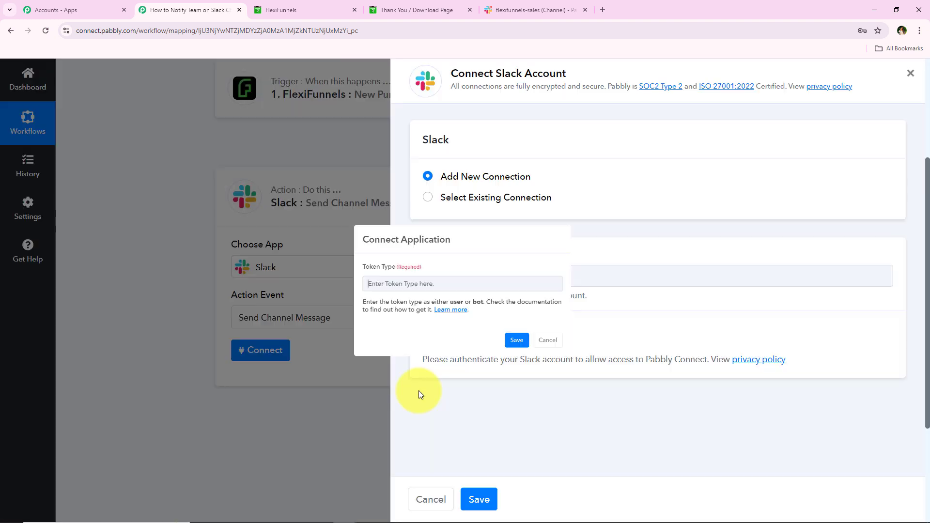
- Read the token type hint and the linked Pabbly forum thread on the permissions of the user and bot tokens
left_click_drag(318, 246, 344, 255)
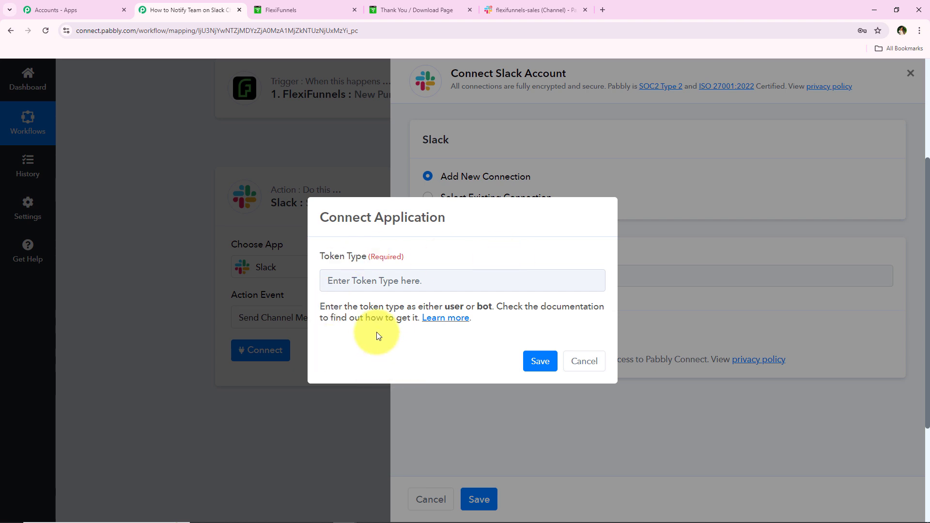
left_click_drag(314, 306, 494, 307)
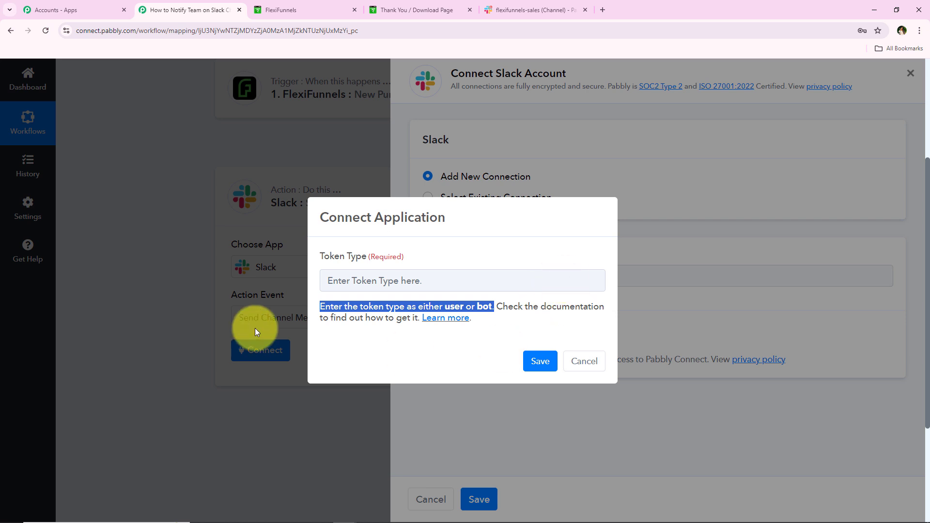
left_click(411, 322)
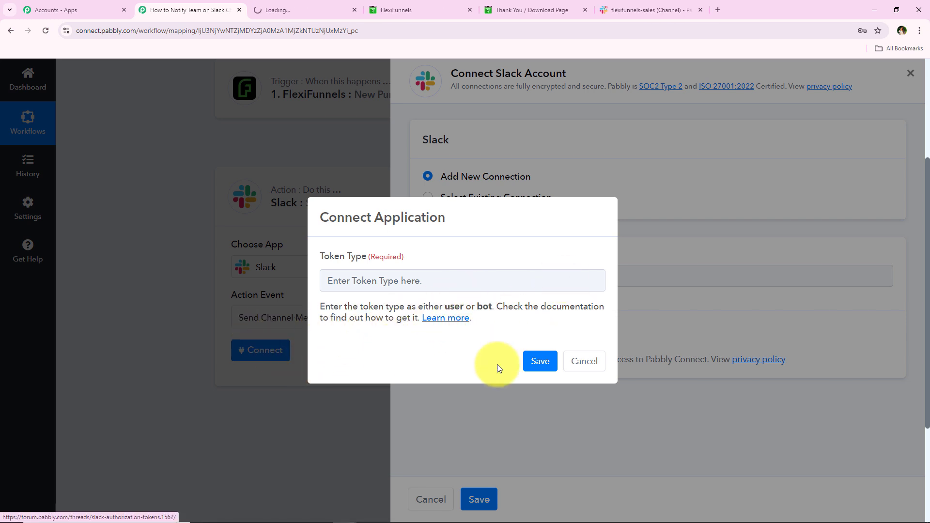
left_click(446, 318, "ctrl")
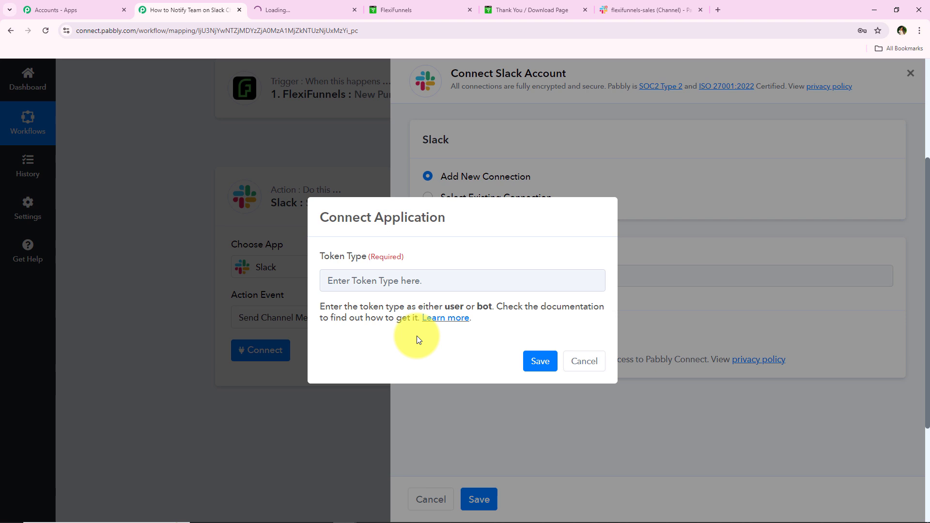
left_click(270, 6)
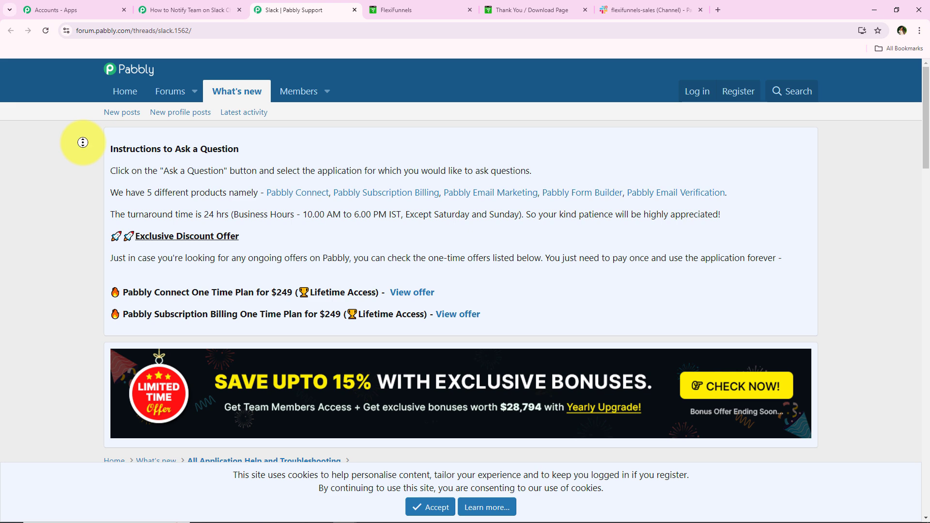
scroll(83, 173, "down", 1)
scroll(82, 173, "down", 7)
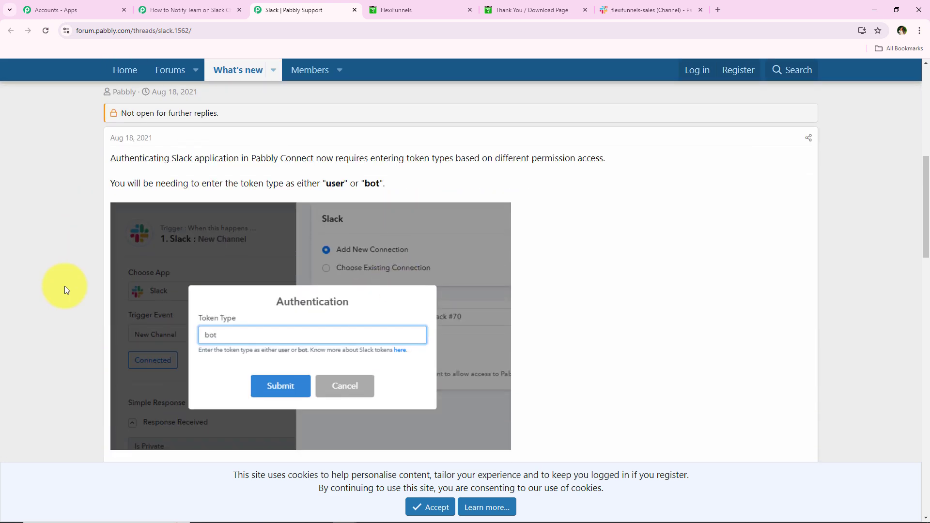
scroll(232, 270, "down", 6)
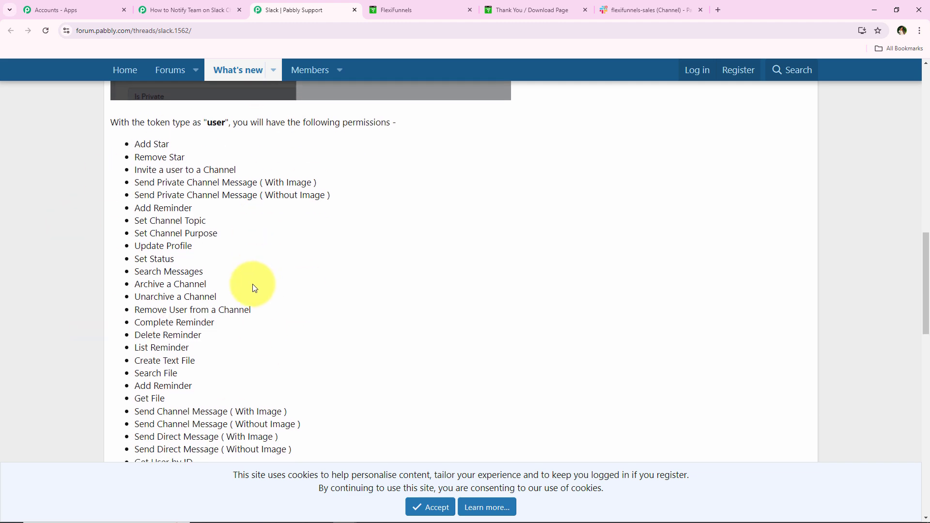
scroll(252, 285, "down", 6)
scroll(252, 289, "down", 3)
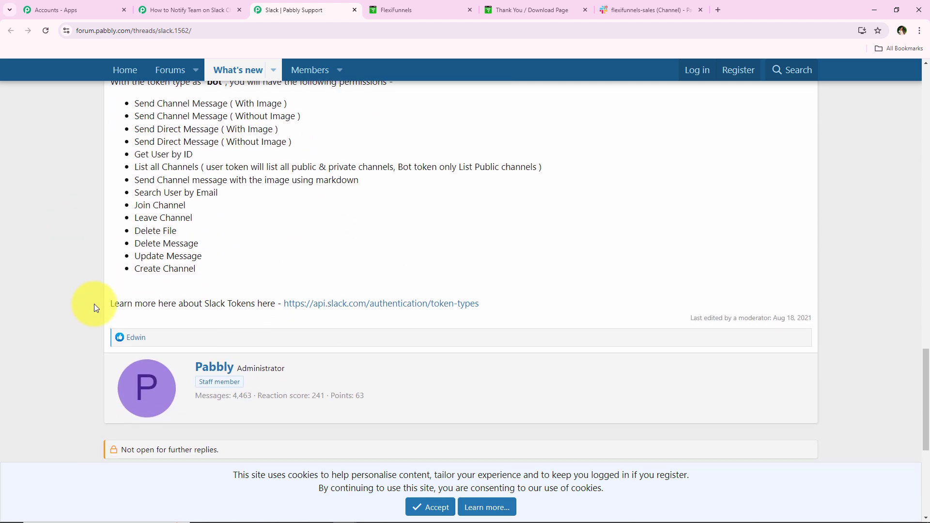
scroll(83, 224, "up", 4)
scroll(80, 232, "up", 15)
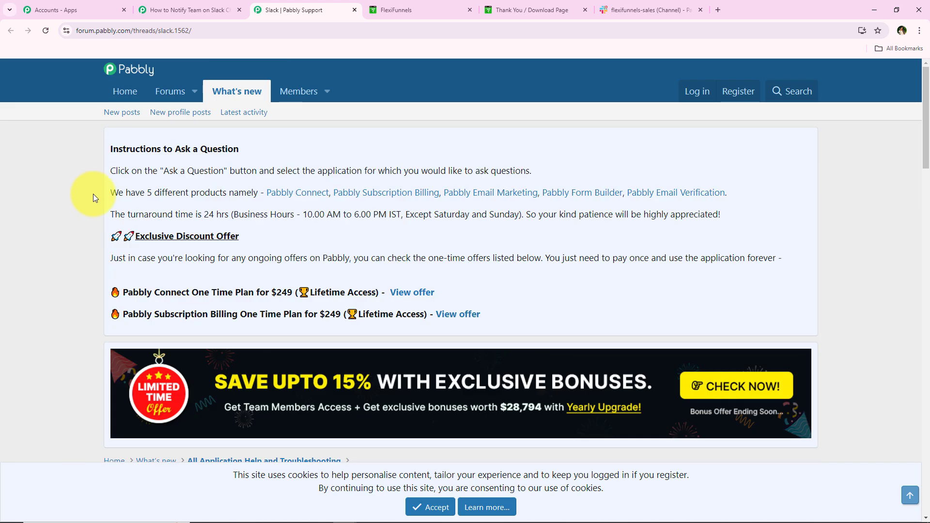
- Return to the Pabbly Connect workflow and save Bot as the token type for the new Slack connection
left_click(189, 9)
left_click(369, 280)
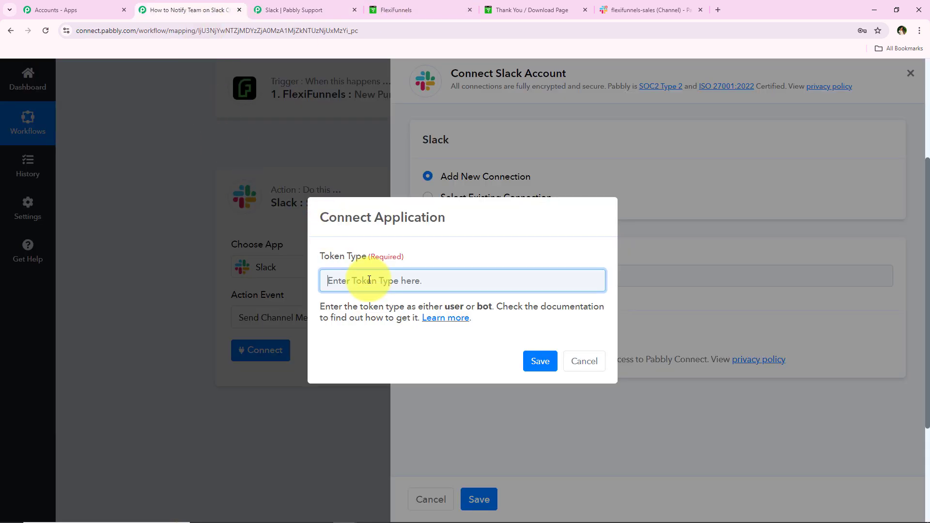
type("Bot")
left_click(541, 361)
left_click(443, 338)
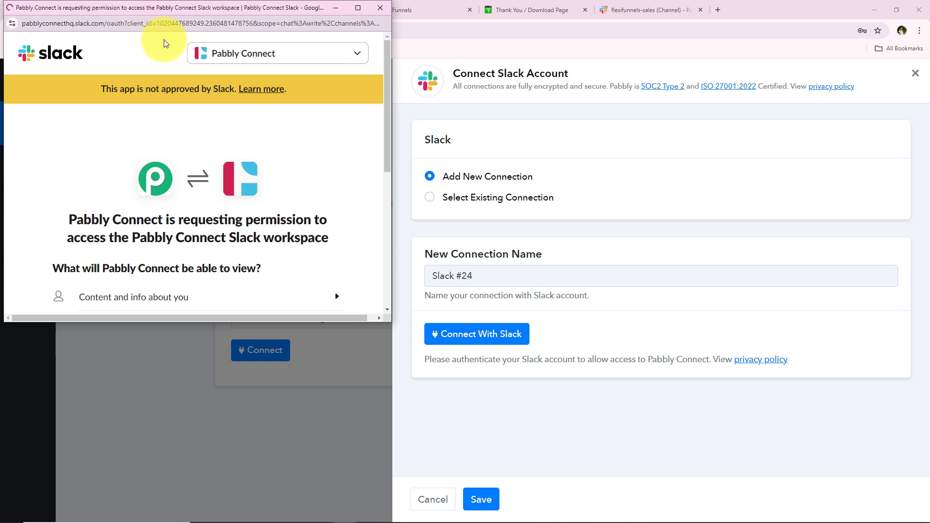
- Review the permissions Pabbly Connect requests and allow it to access the Pabbly Connect Slack workspace
left_click_drag(381, 324, 362, 503)
scroll(169, 307, "down", 2)
scroll(169, 307, "down", 1)
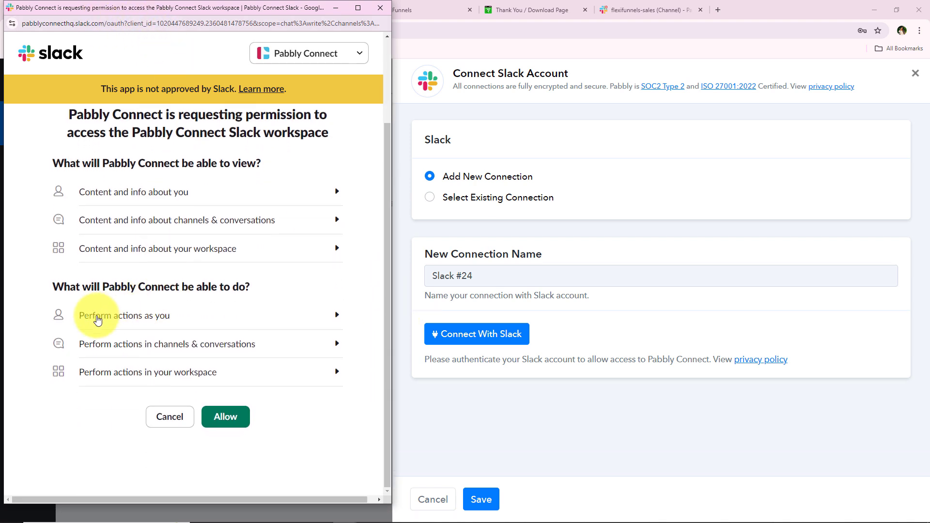
left_click(228, 419)
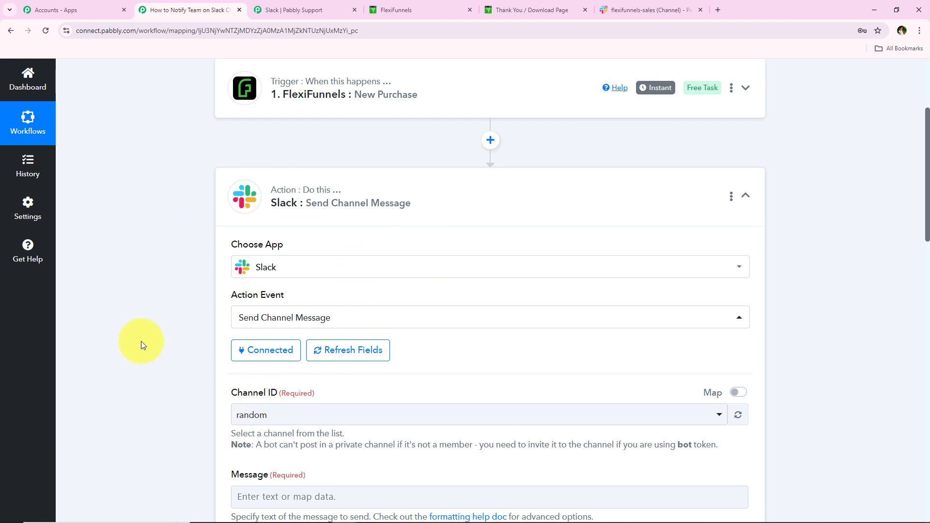
- Set the Slack action's Channel ID to flexifunnels-sales
scroll(245, 305, "down", 1)
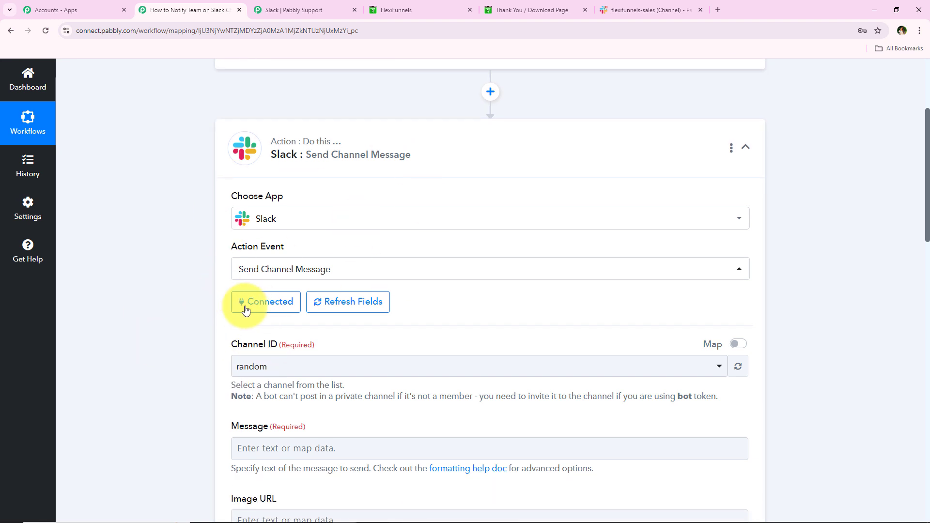
scroll(176, 276, "down", 1)
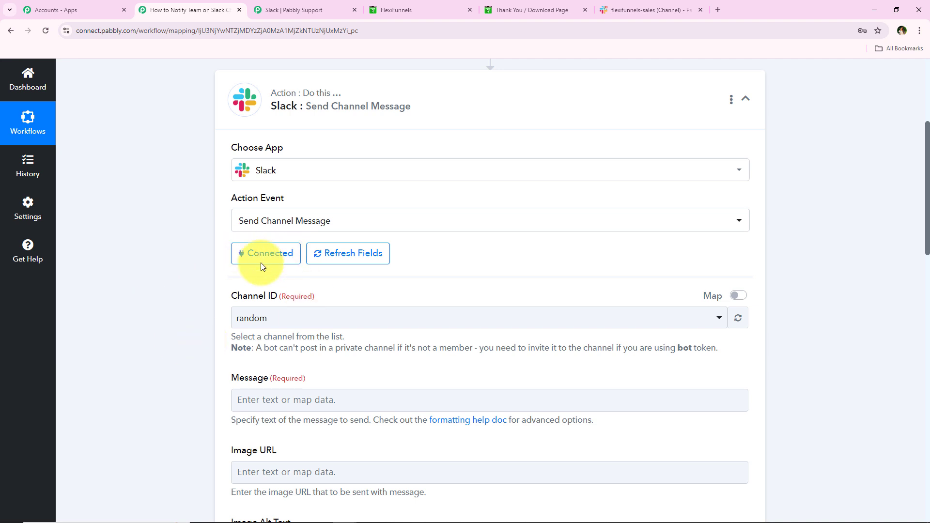
scroll(159, 260, "down", 1)
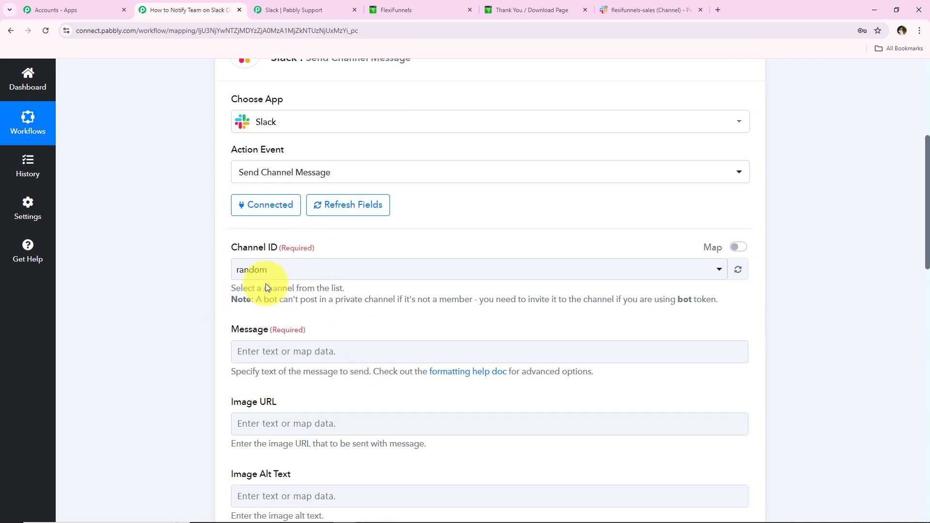
left_click_drag(264, 247, 230, 248)
scroll(279, 253, "down", 1)
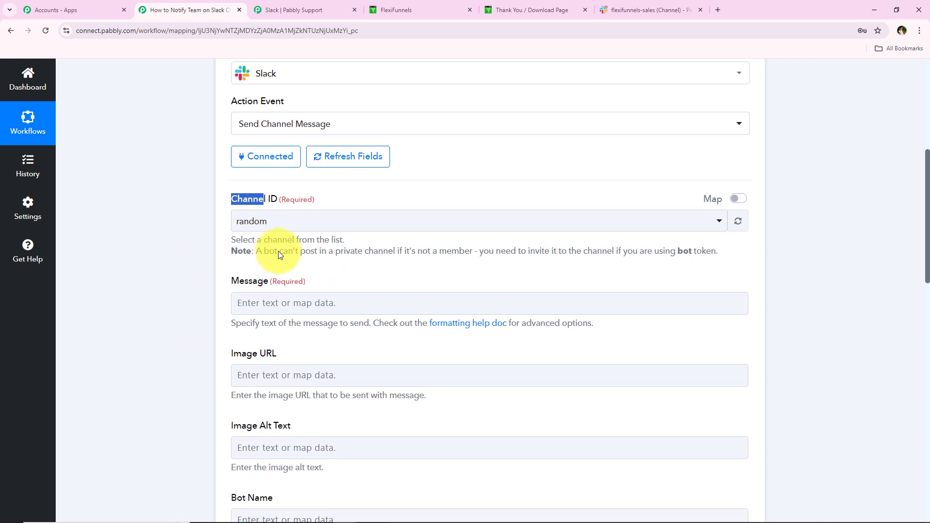
left_click(195, 243)
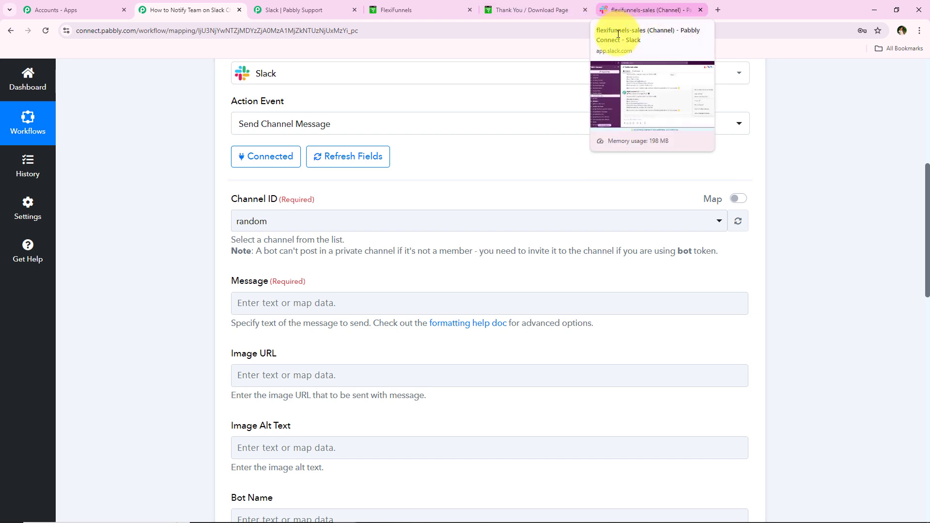
left_click(281, 222)
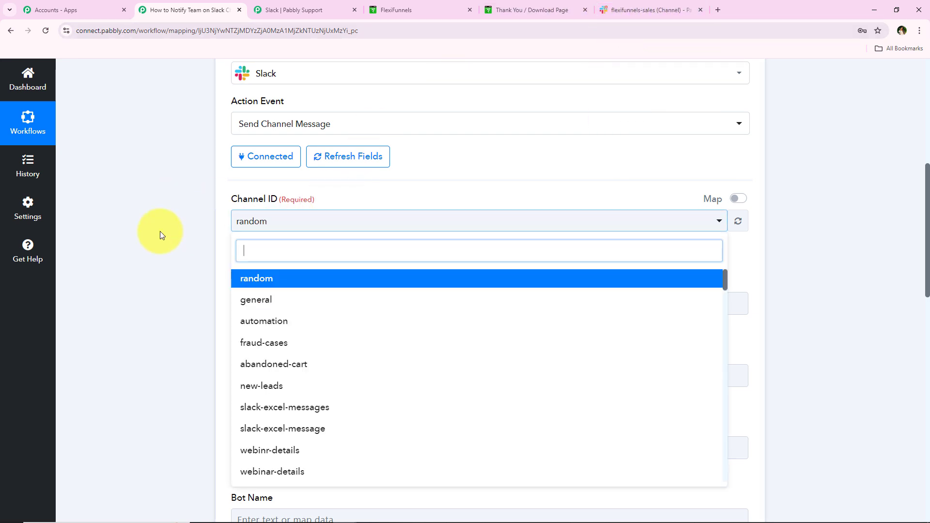
type("flex")
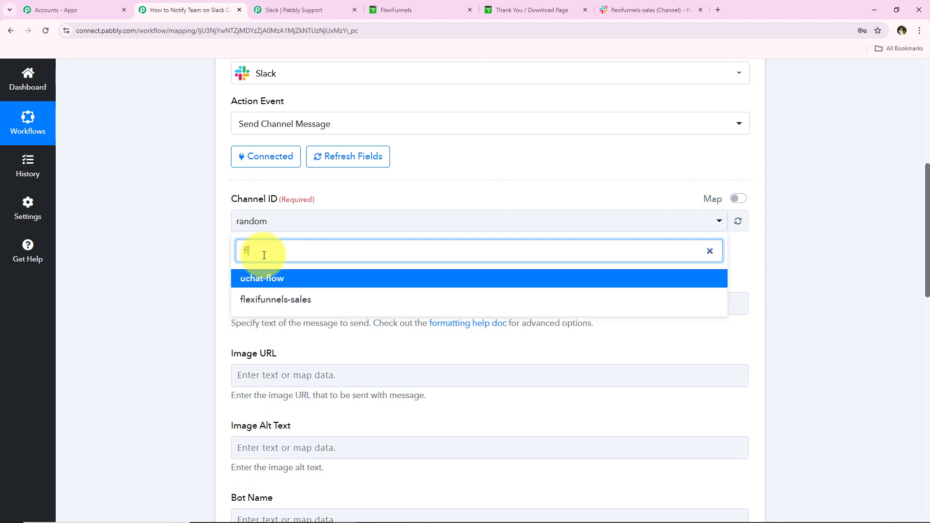
left_click(504, 275)
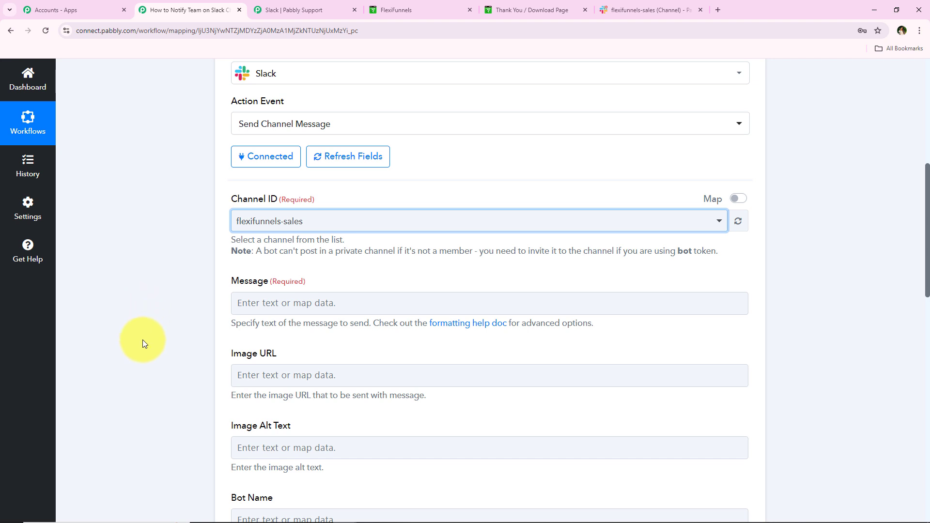
- Enter a "New Course Enrollment Alert!" message with blank Name, Email, Course Purchased and Purchase Date lines and a closing line about a warm welcome
scroll(191, 297, "down", 1)
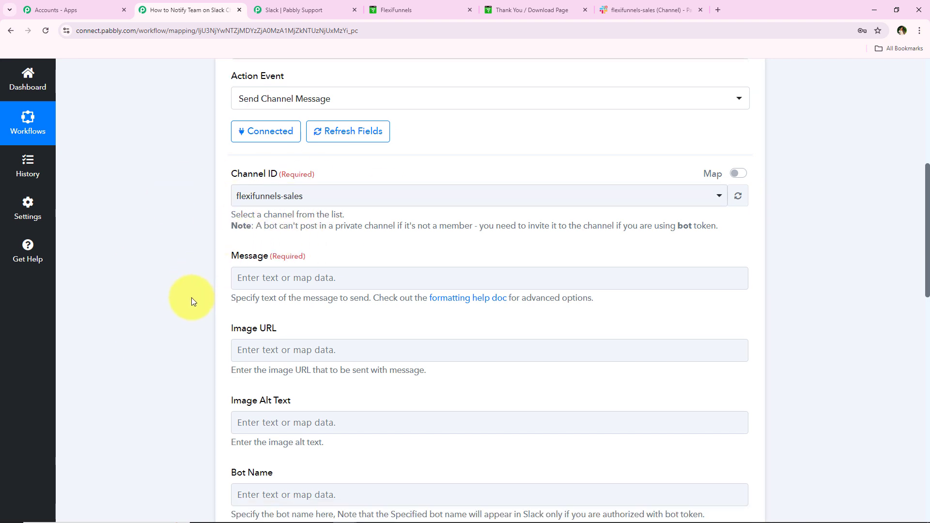
scroll(191, 301, "down", 1)
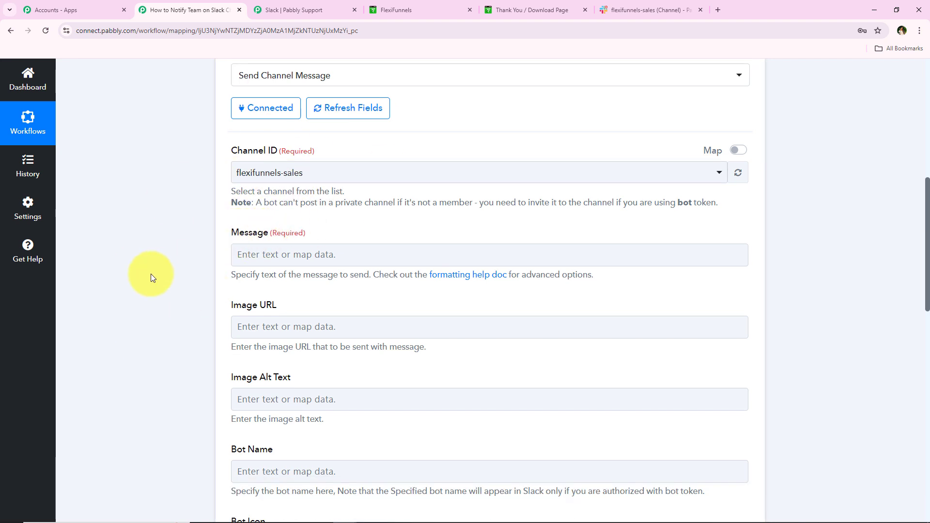
scroll(165, 322, "down", 2)
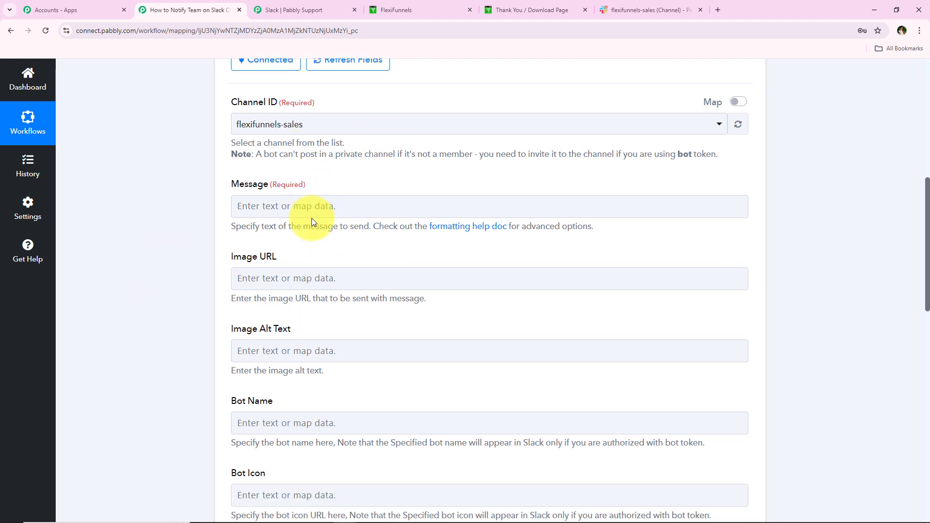
left_click(321, 208)
type("🚀 New Course Enrollment Alert! 🎓  A new purchase has been made on FlexiFunnels!  Here are the details: Name: Email: Course Purchased: Purchase Date:  Let's ensure a warm welcome and seamless onboarding experience for the student! 🌟")
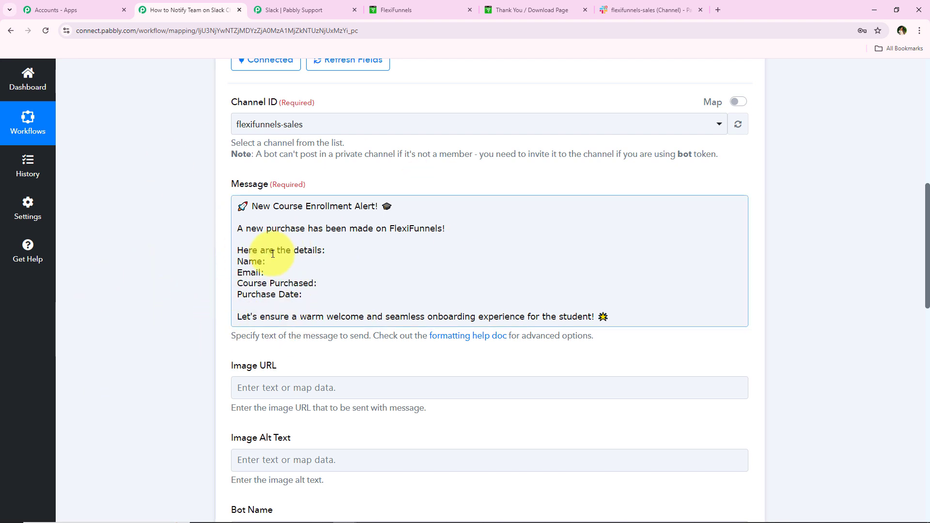
scroll(255, 315, "down", 1)
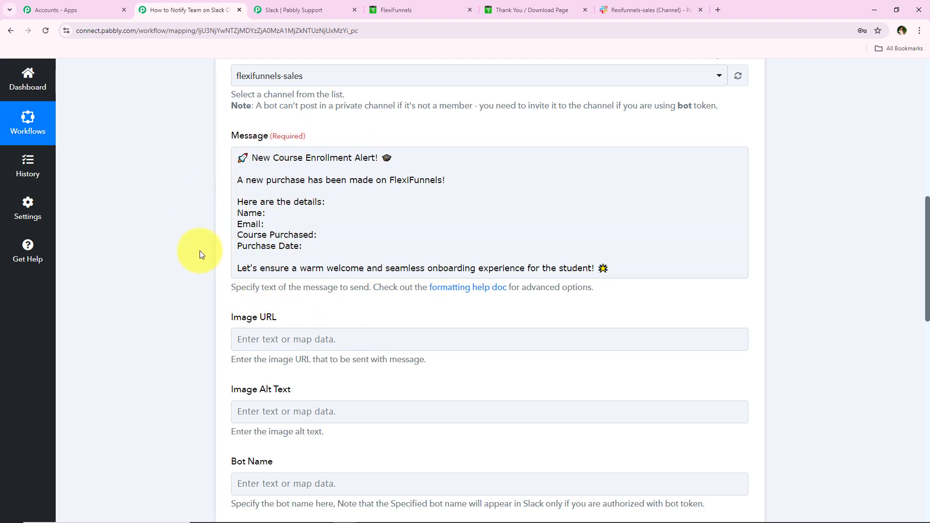
left_click(298, 204)
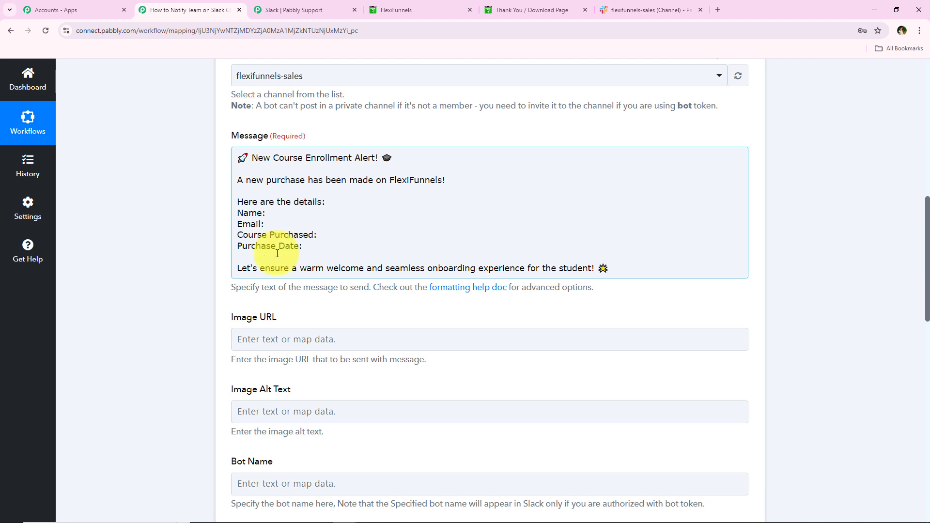
left_click(144, 243)
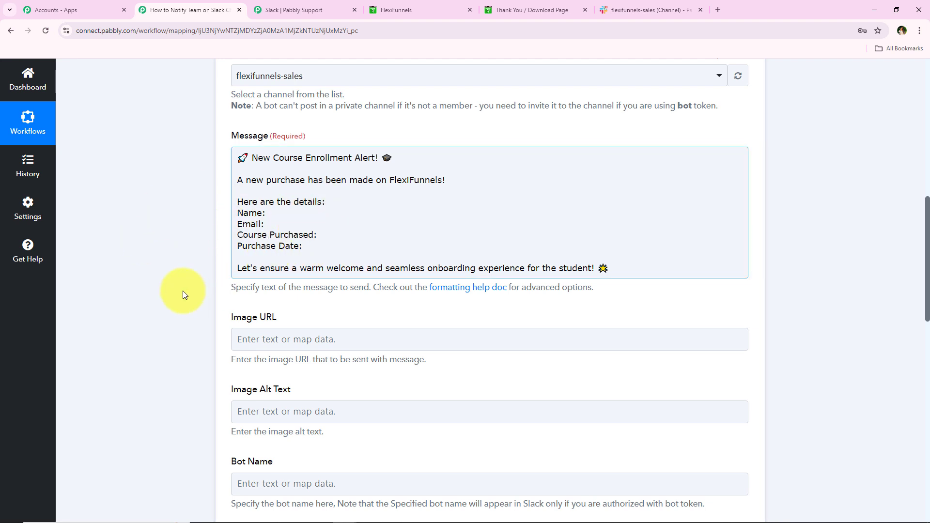
- Review the FlexiFunnels New Purchase trigger and the data it offers for mapping into the Slack message
scroll(182, 255, "up", 3)
scroll(181, 255, "up", 5)
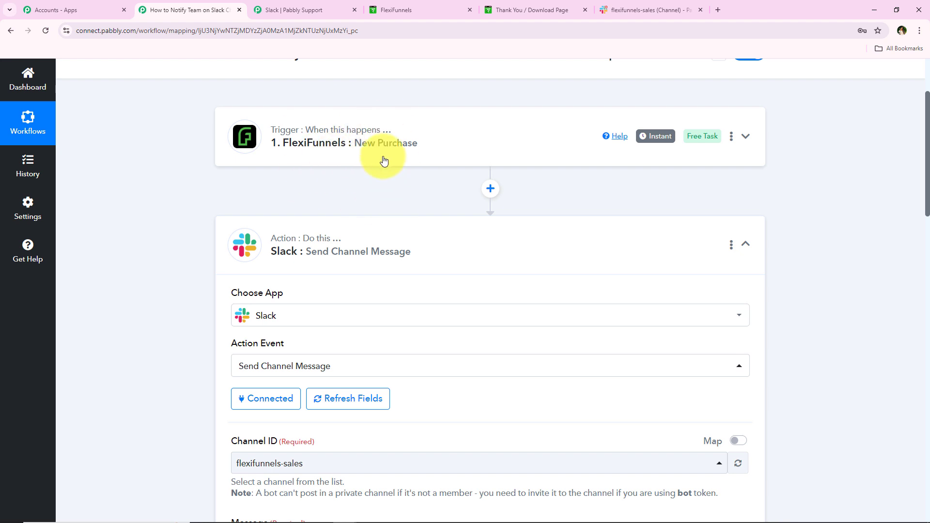
scroll(177, 270, "down", 7)
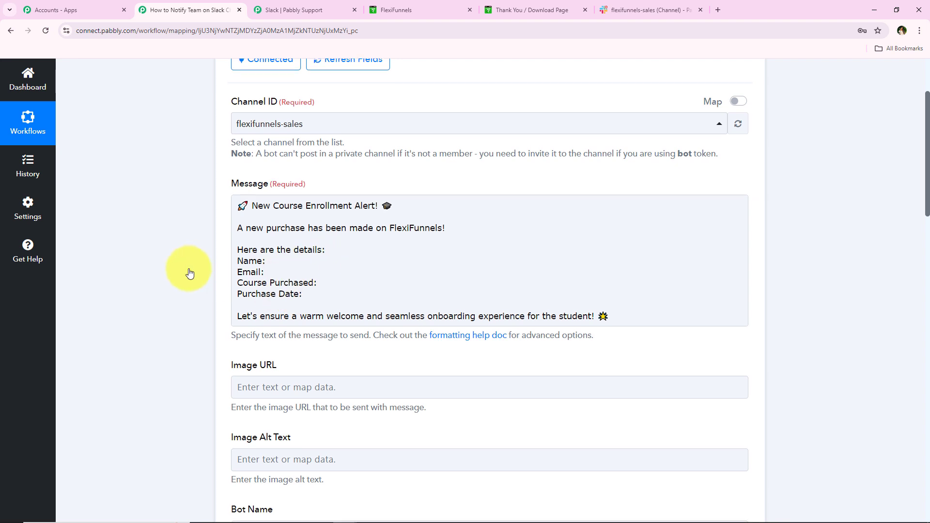
scroll(187, 270, "down", 1)
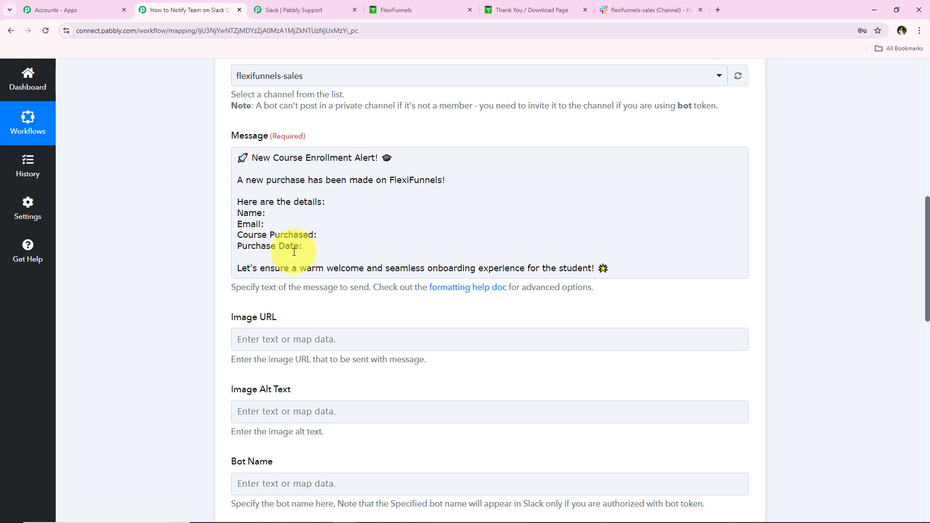
left_click(310, 217)
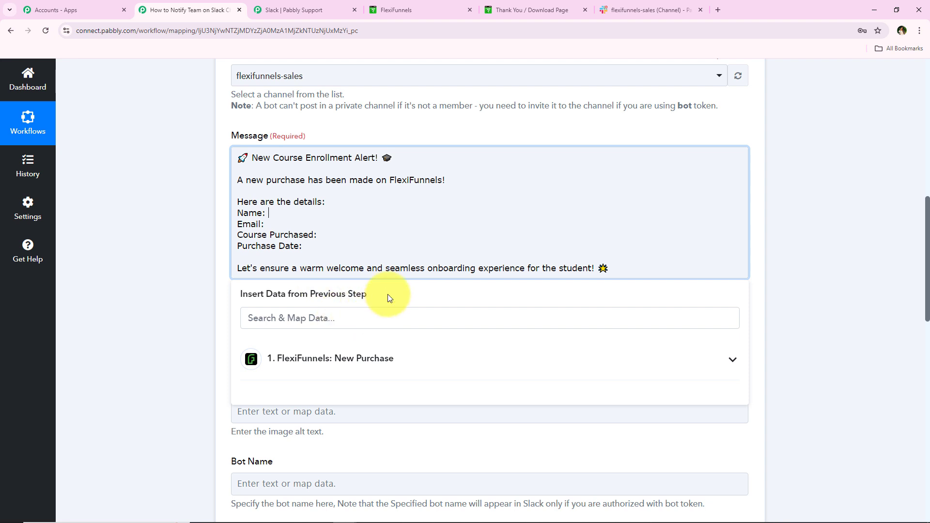
scroll(185, 303, "down", 1)
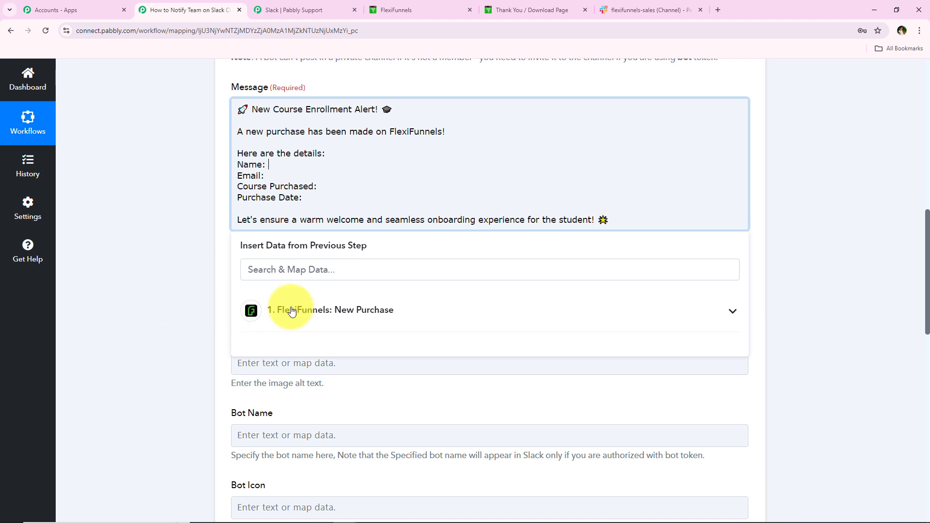
left_click(322, 315)
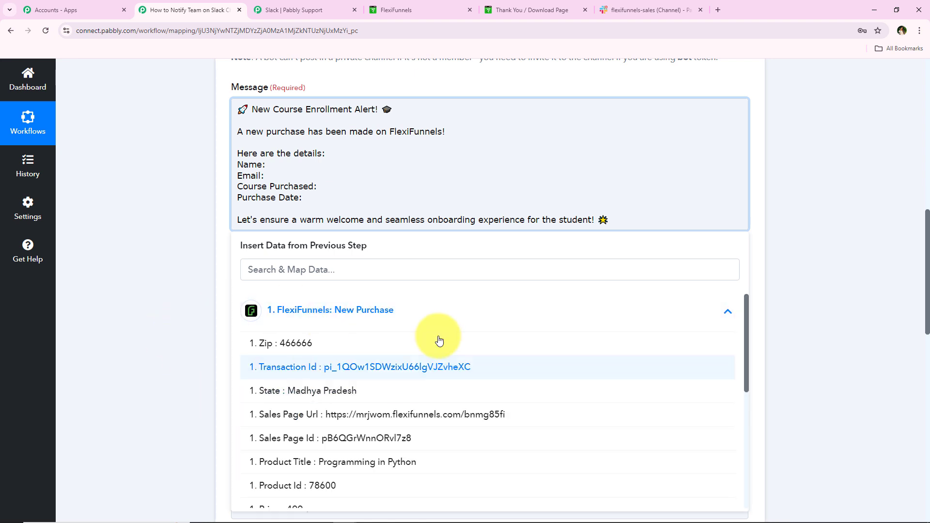
left_click(405, 322)
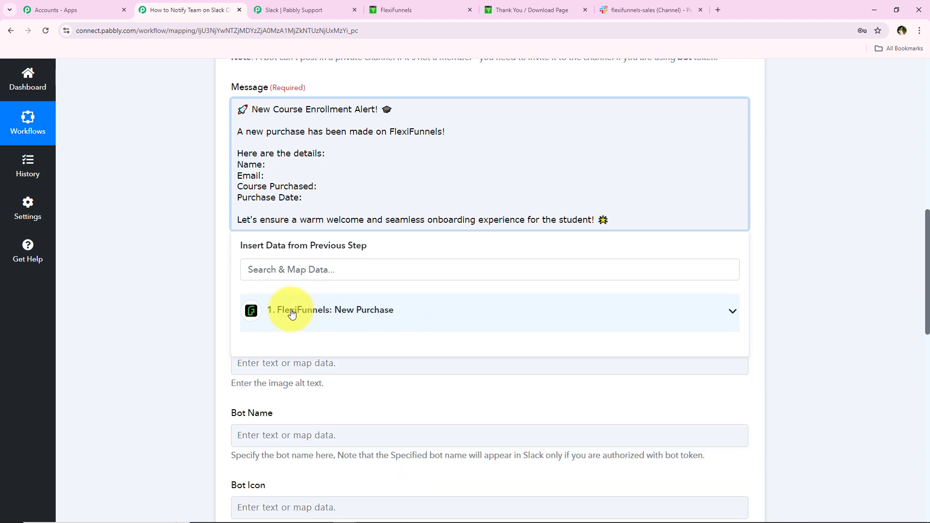
left_click(182, 286)
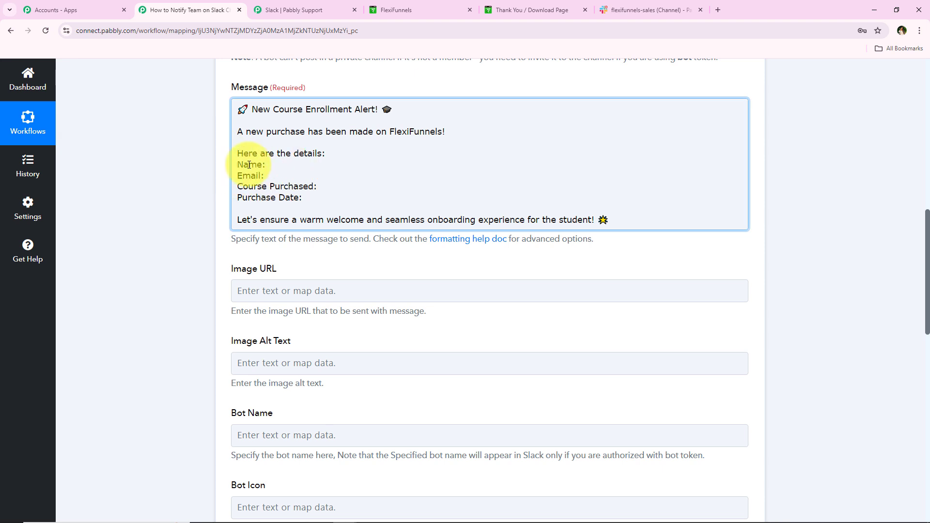
- Replace the manually entered name on the message's Name line with the mapped First Name and Last Name from the FlexiFunnels purchase
left_click(286, 165)
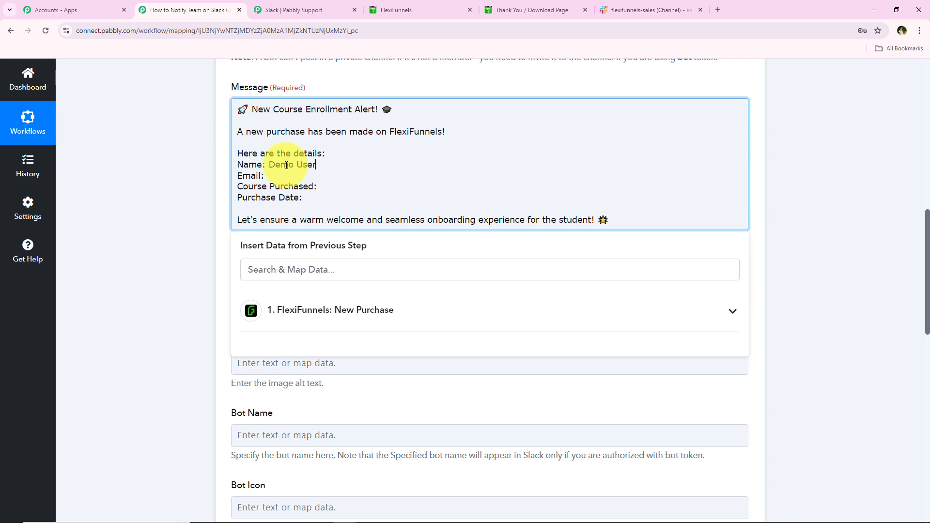
left_click_drag(270, 167, 334, 167)
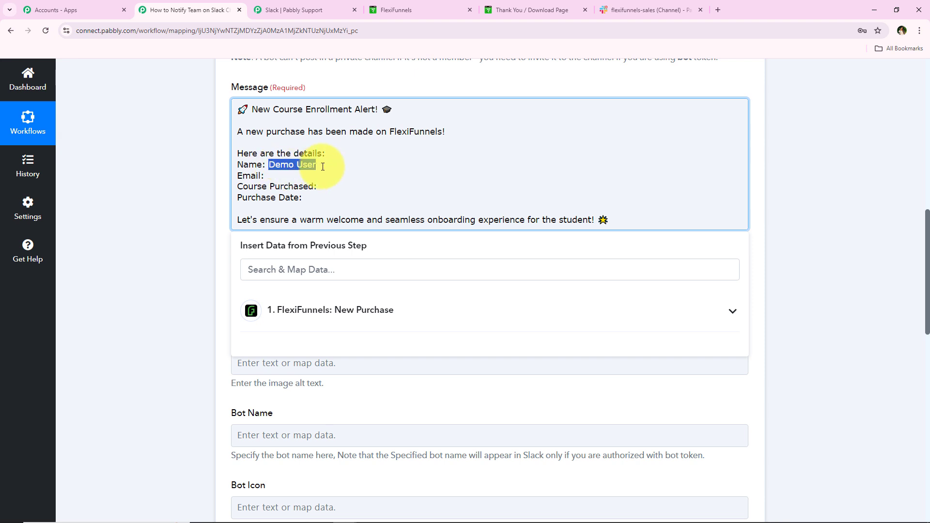
left_click(308, 270)
type("name")
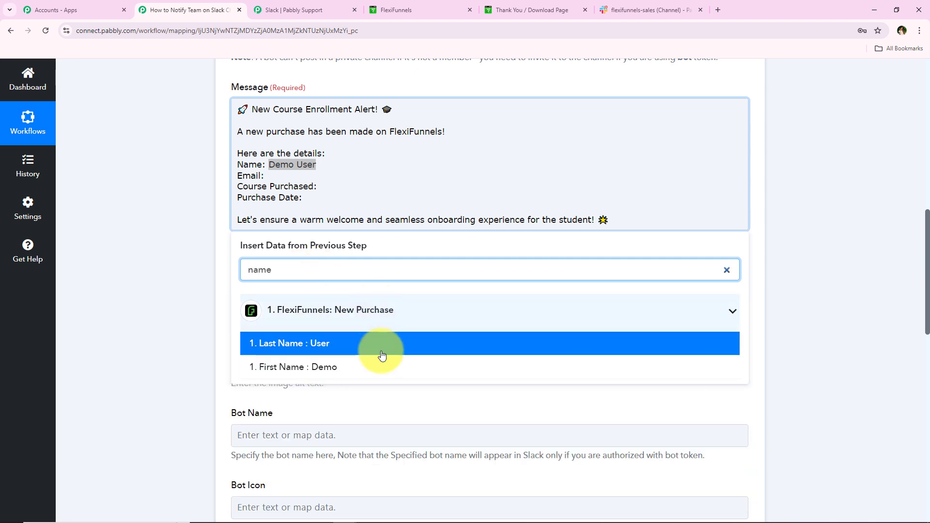
left_click(382, 367)
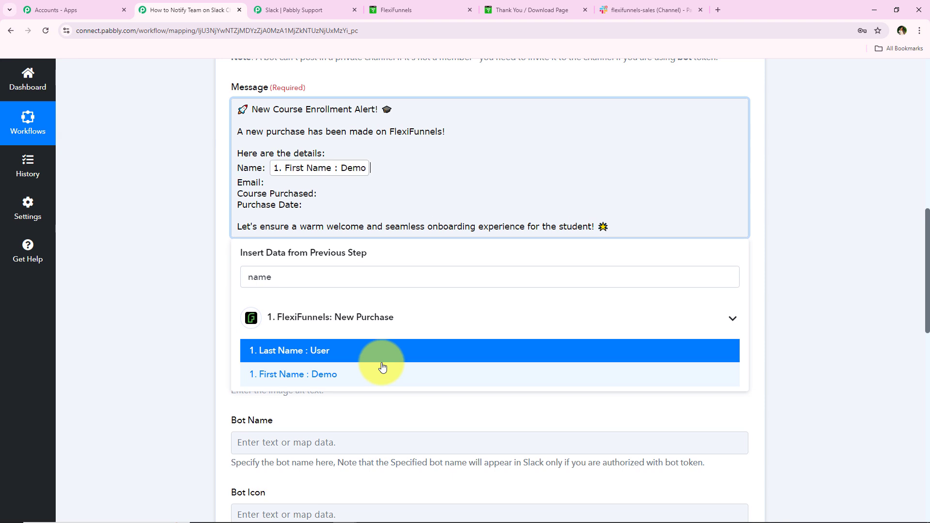
left_click(381, 361)
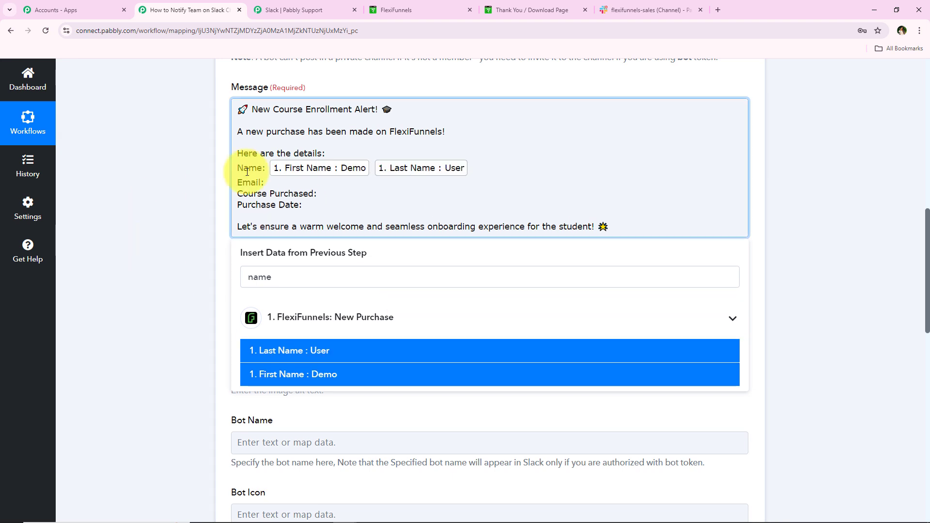
left_click(151, 203)
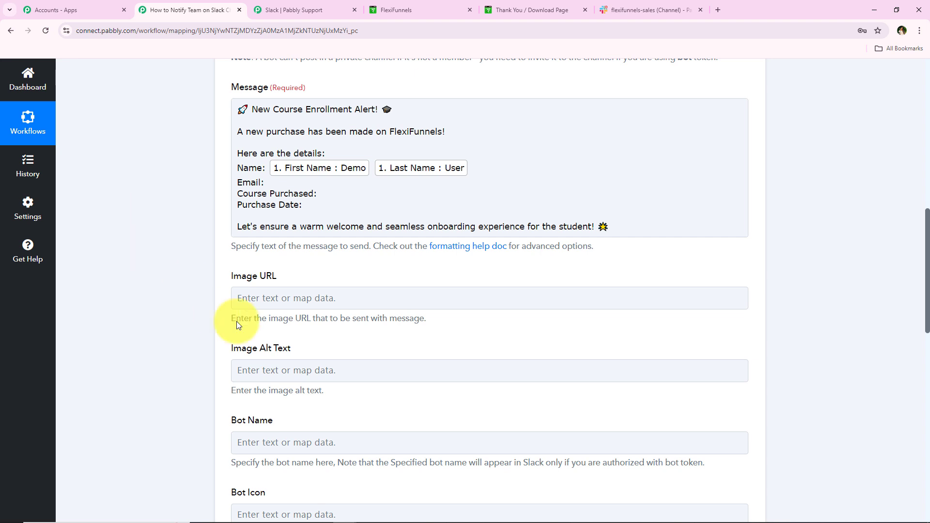
- Map the Email value from the FlexiFunnels purchase onto the message's Email line
left_click(291, 187)
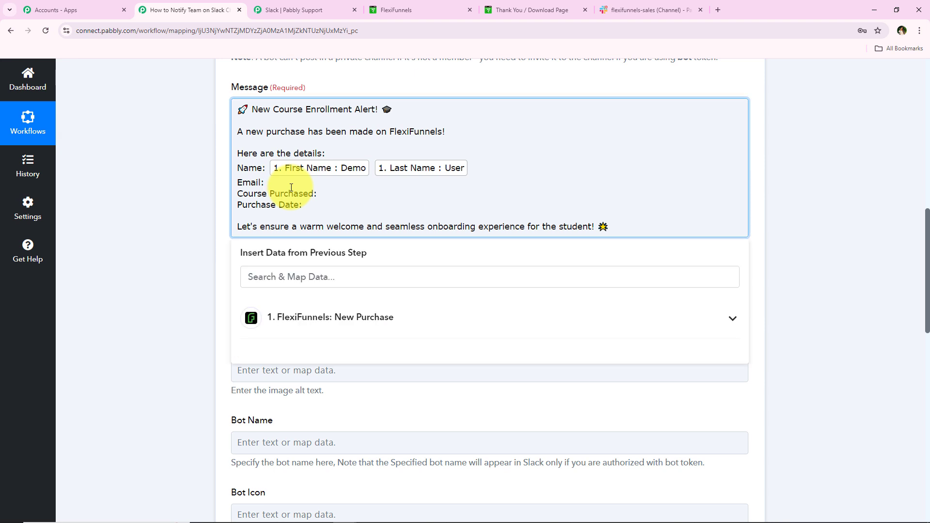
left_click(307, 277)
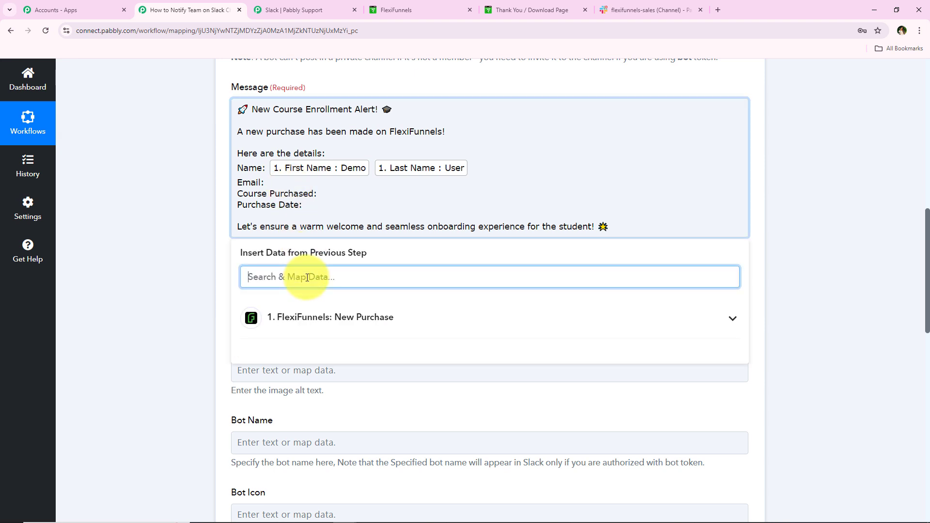
type("Emai")
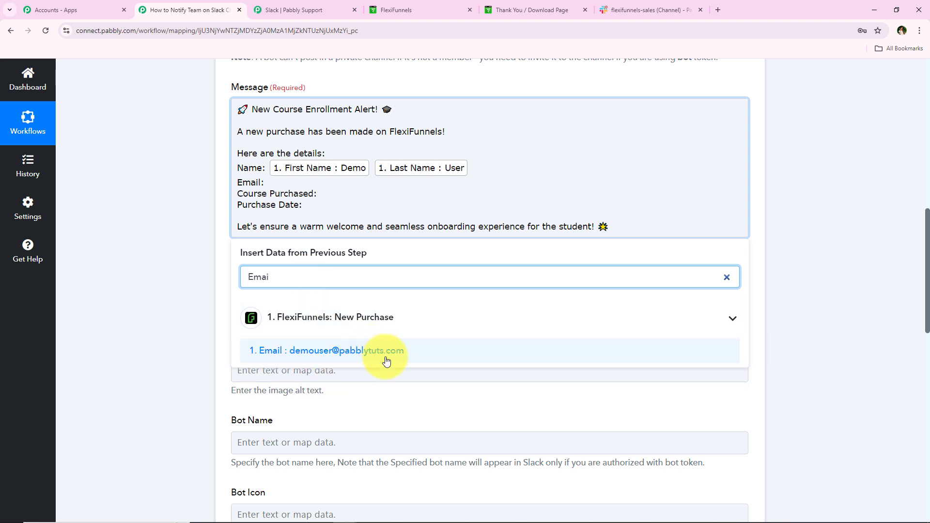
left_click(419, 358)
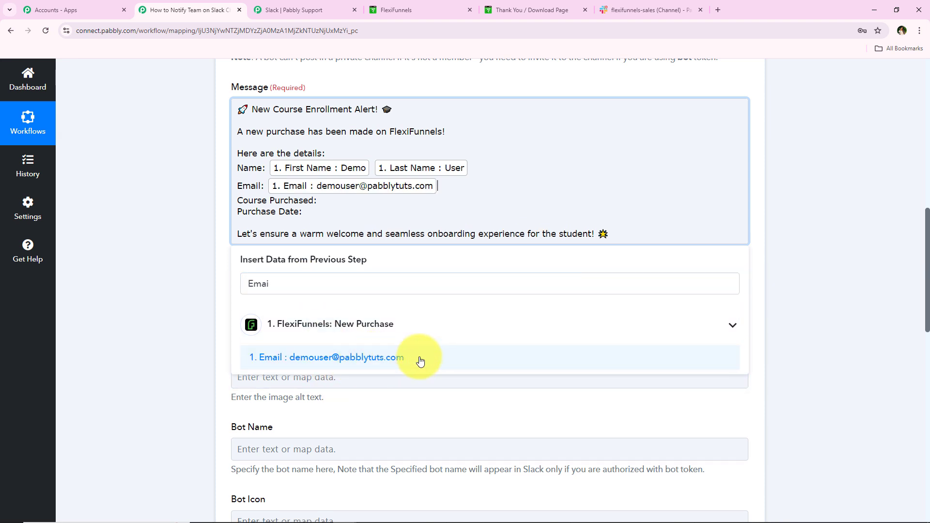
- Map the Product Title from the FlexiFunnels purchase onto the message's Course Purchased line
left_click(383, 202)
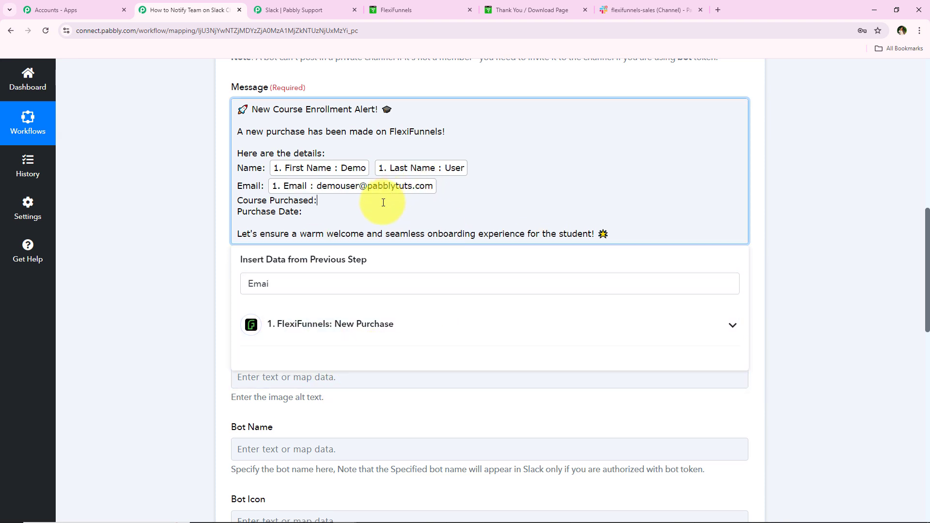
double_click(286, 280)
type("y")
key("BackSpace")
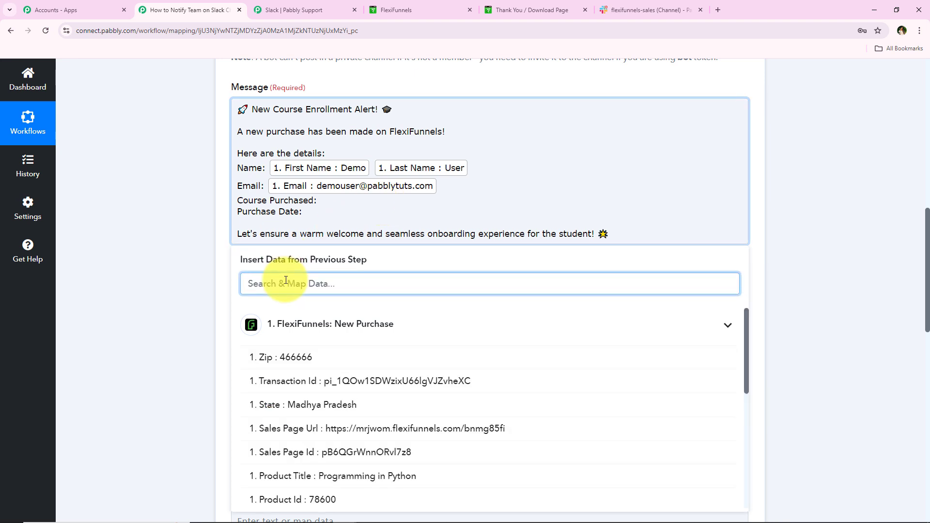
type("ti")
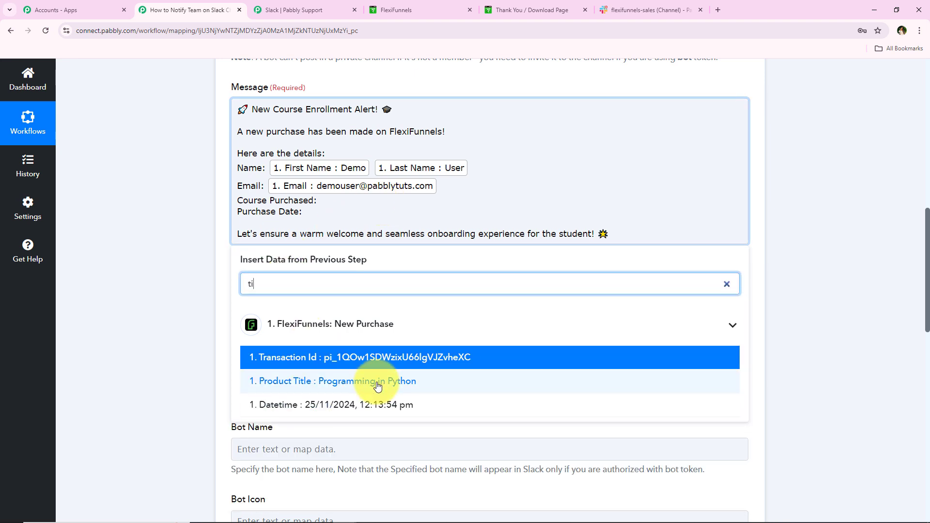
left_click(369, 381)
- Map the Datetime value from the FlexiFunnels purchase onto the message's Purchase Date line
left_click(332, 220)
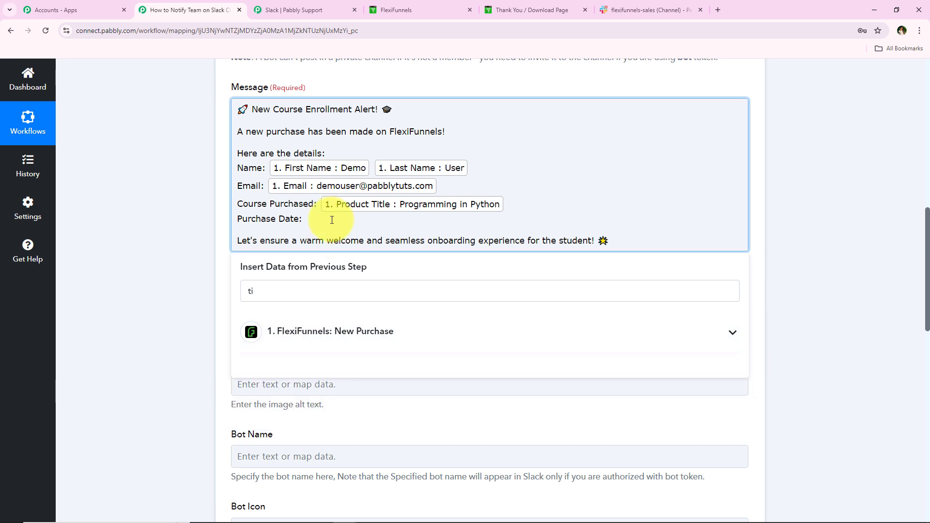
left_click(281, 296)
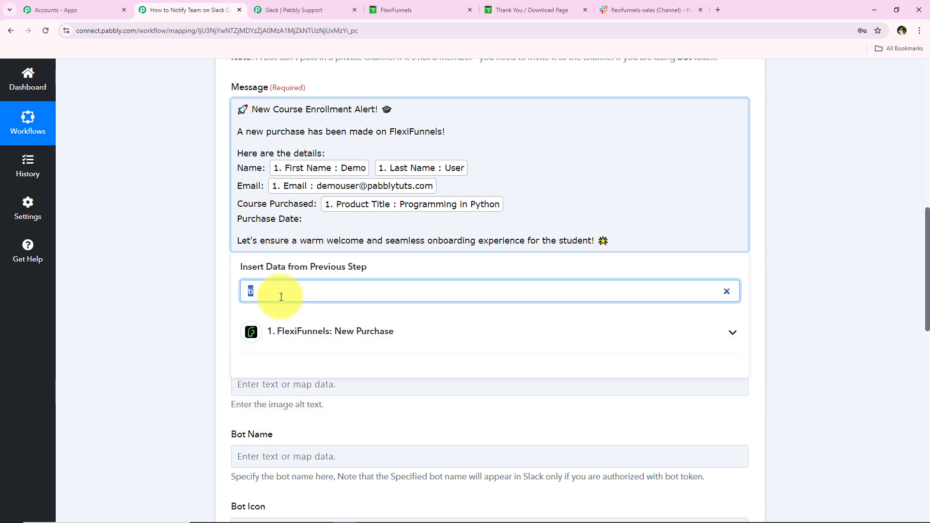
type("dat")
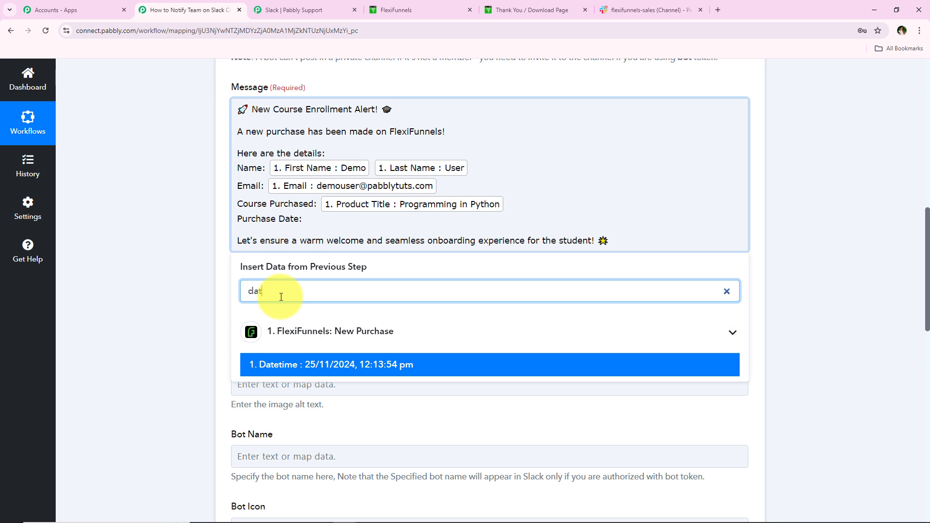
left_click(264, 364)
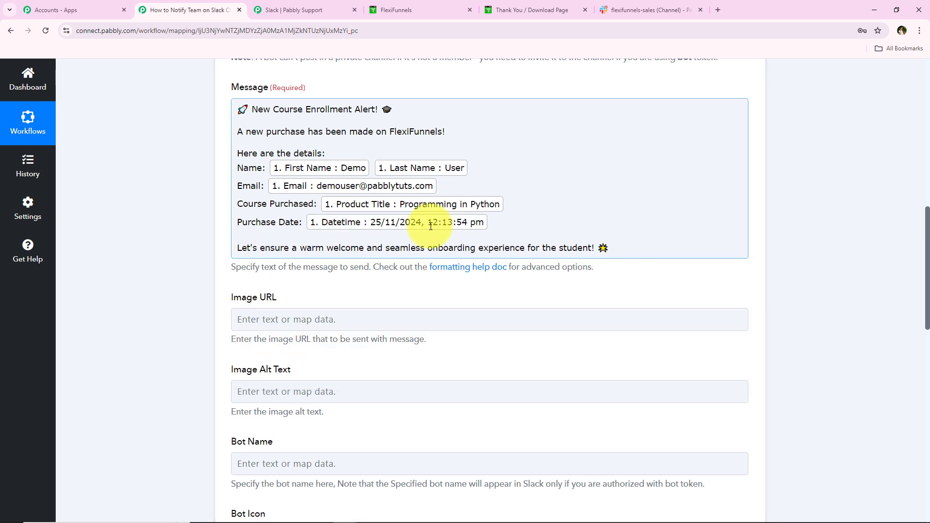
- Review the mapped message and the optional Slack fields below it, from Image URL to Thread message ID
scroll(294, 175, "down", 1)
scroll(189, 267, "up", 2)
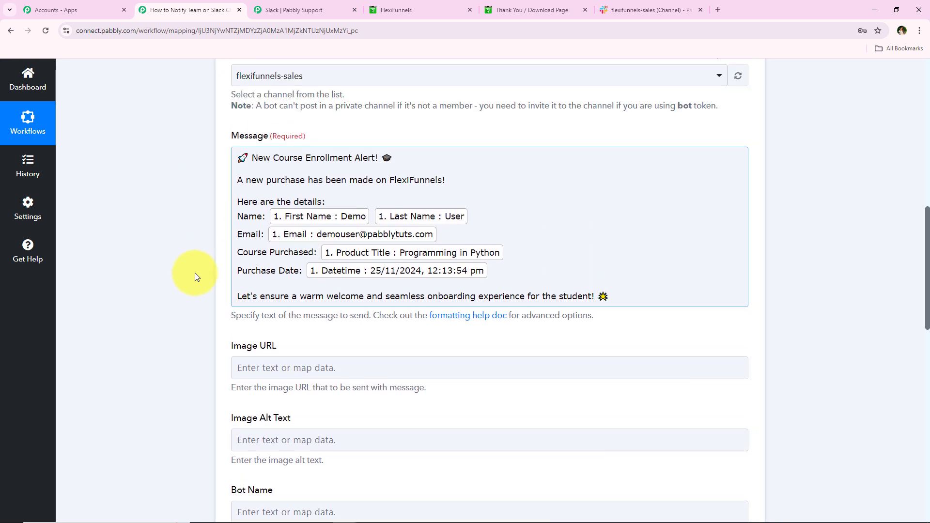
scroll(179, 220, "down", 4)
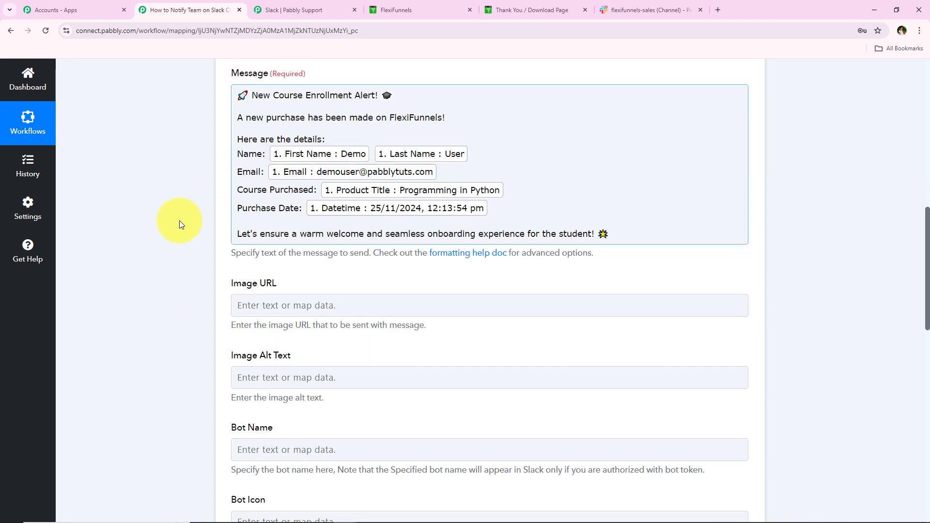
left_click(179, 220)
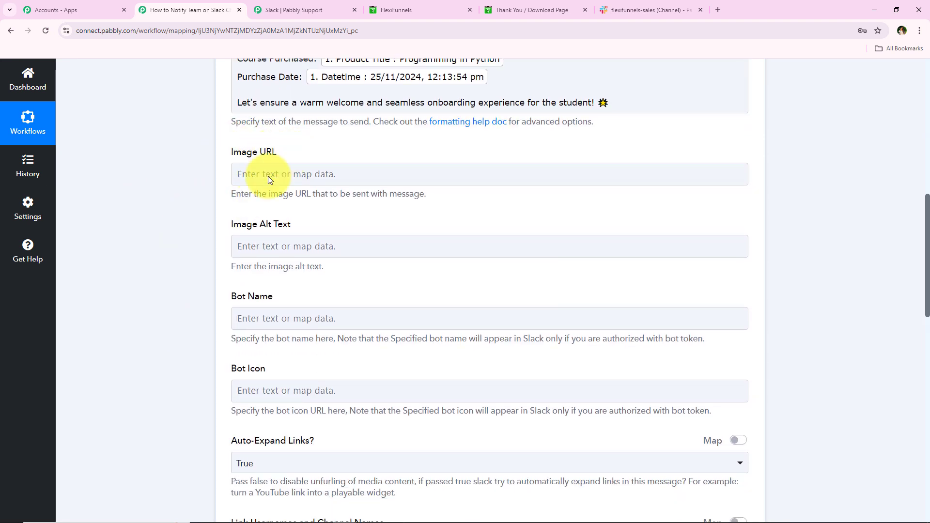
scroll(268, 176, "down", 1)
scroll(218, 253, "down", 1)
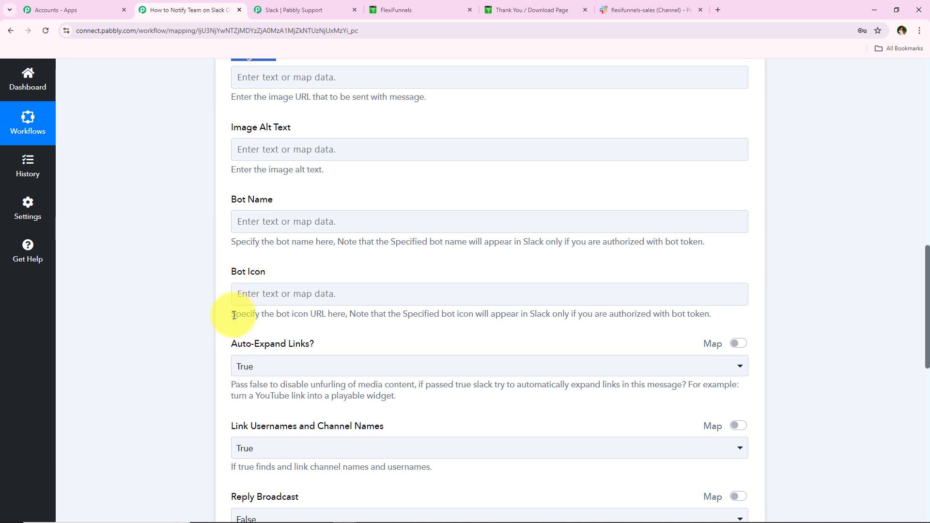
scroll(234, 315, "down", 1)
scroll(208, 295, "down", 4)
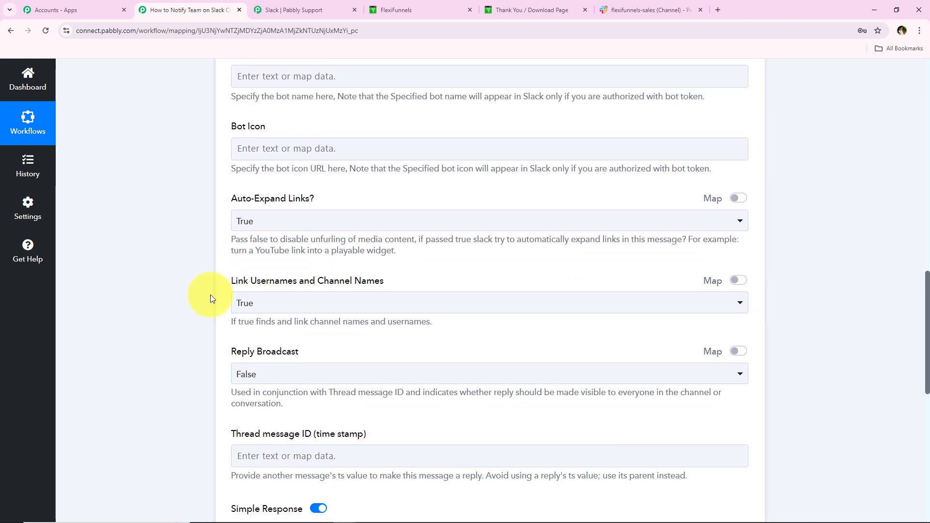
scroll(182, 331, "up", 7)
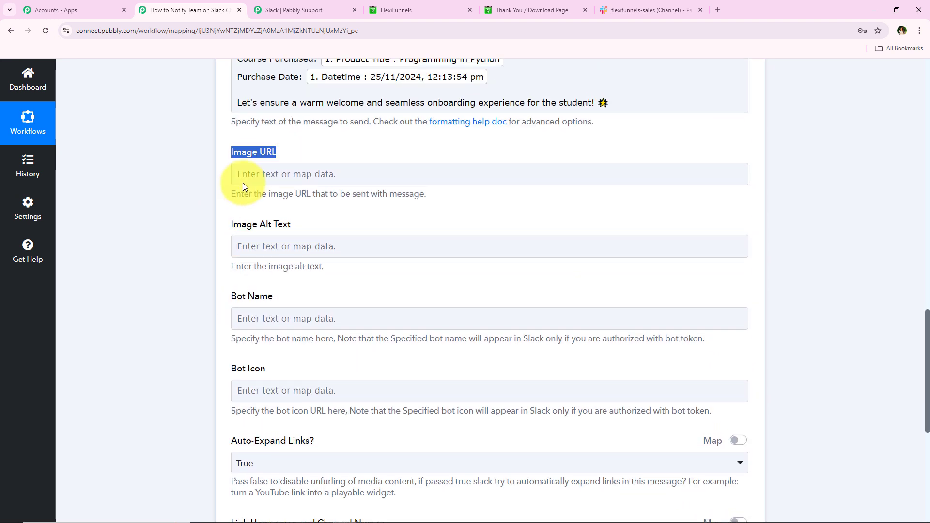
left_click(180, 316)
scroll(179, 316, "up", 4)
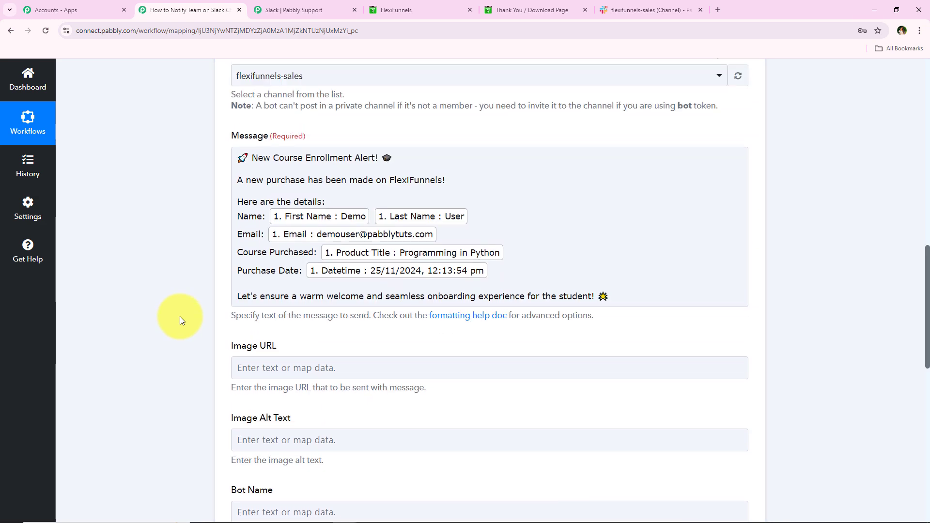
- Save the Slack action with a test request and view the response received
scroll(179, 316, "down", 4)
scroll(179, 315, "down", 10)
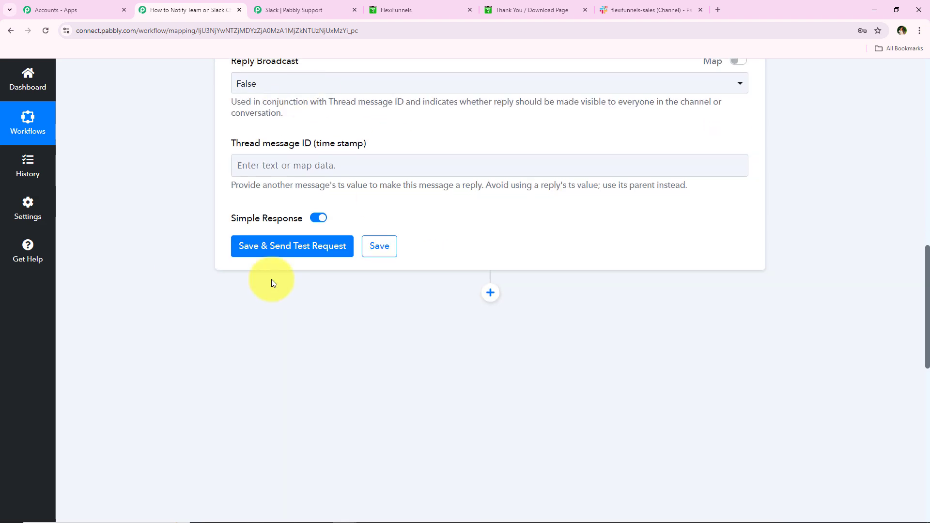
left_click(282, 257)
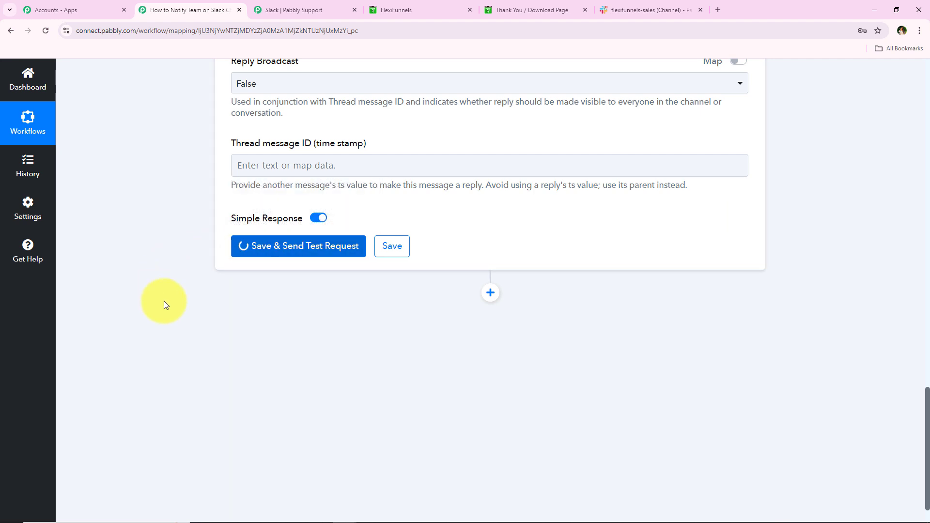
scroll(164, 301, "up", 1)
scroll(187, 329, "down", 2)
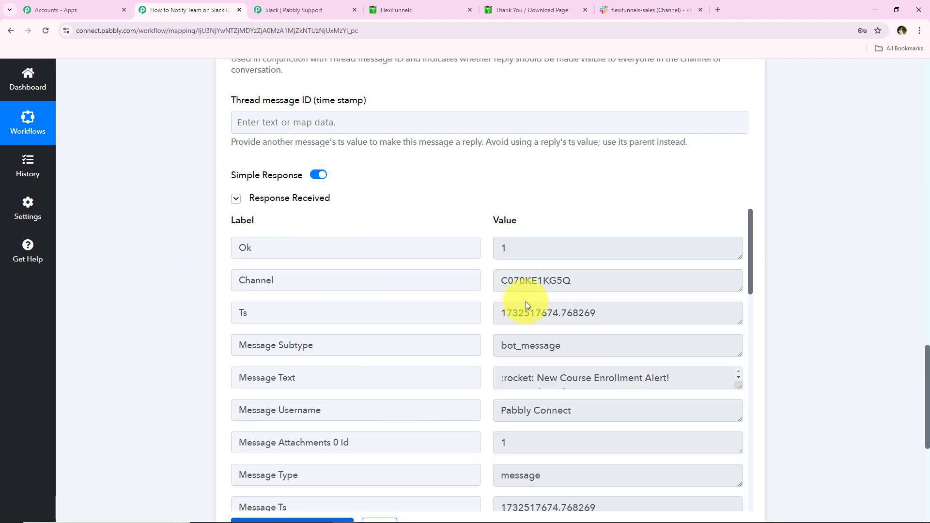
- Collapse the Slack Send Channel Message action so the workflow shows only its two step headers
middle_click(166, 409)
scroll(166, 409, "up", 20)
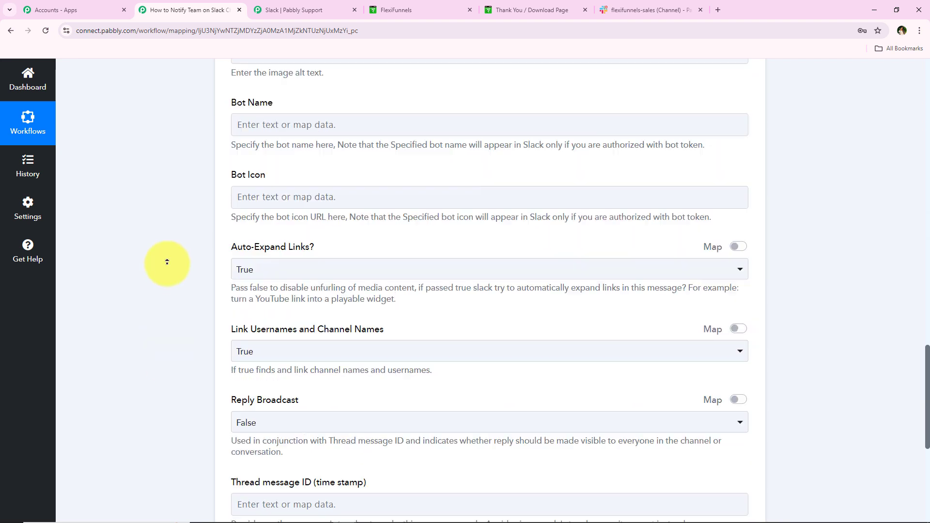
scroll(159, 309, "up", 3)
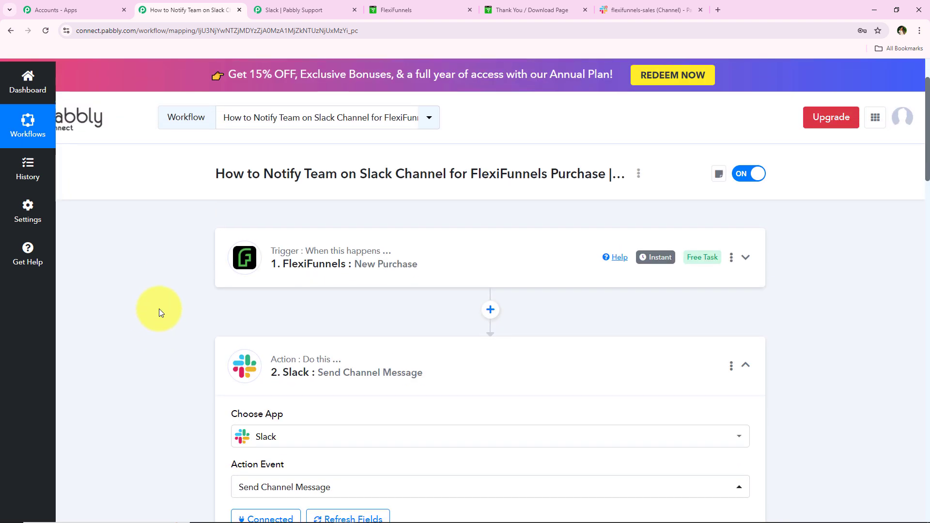
middle_click(406, 380)
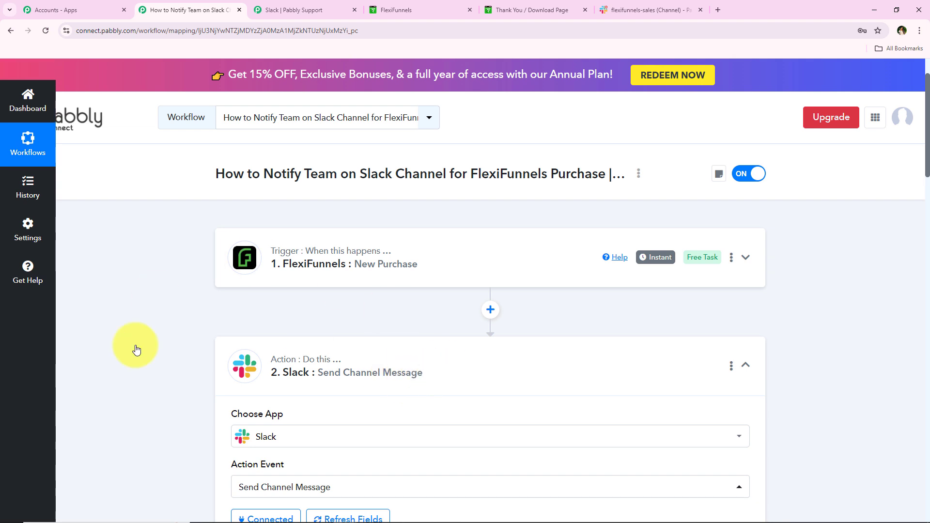
left_click(414, 358)
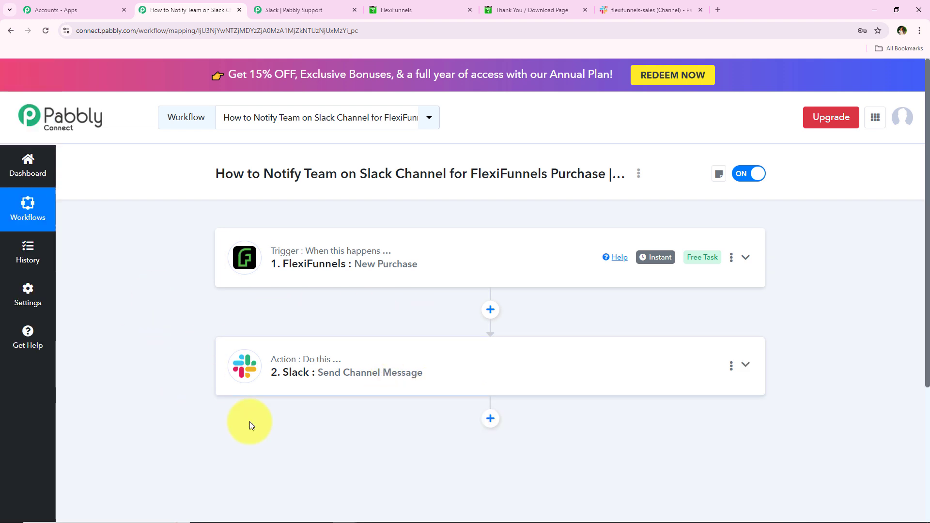
- Switch to Slack and read the latest New Course Enrollment Alert in the flexifunnels-sales channel
left_click(681, 5)
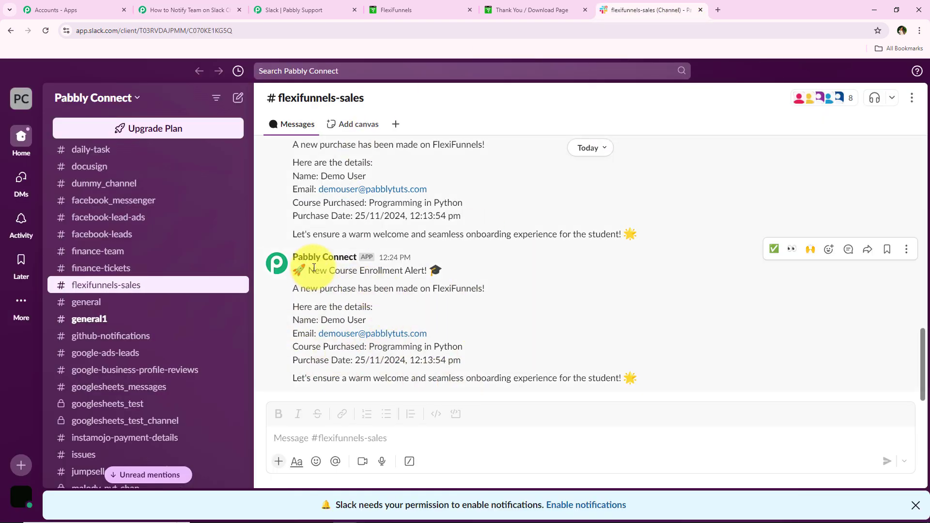
left_click_drag(310, 272, 442, 270)
left_click_drag(286, 289, 620, 372)
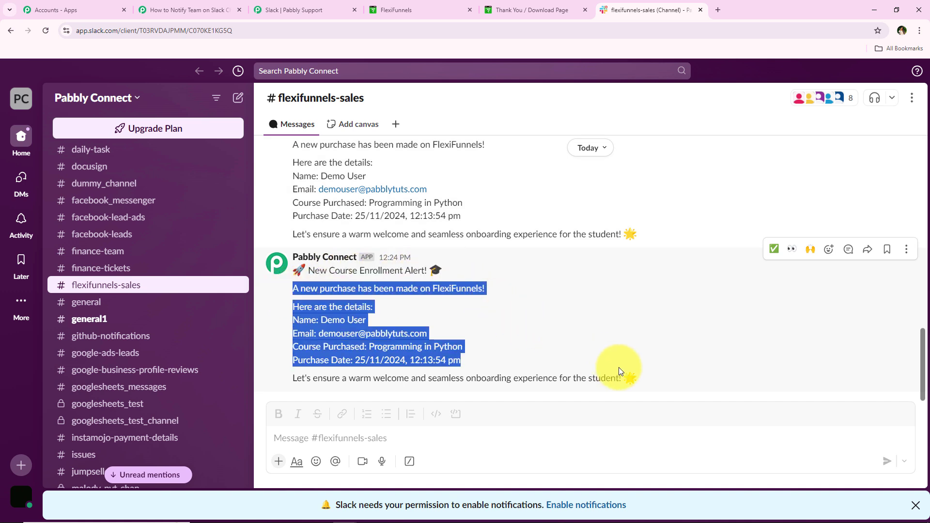
left_click(565, 370)
left_click_drag(266, 390, 726, 403)
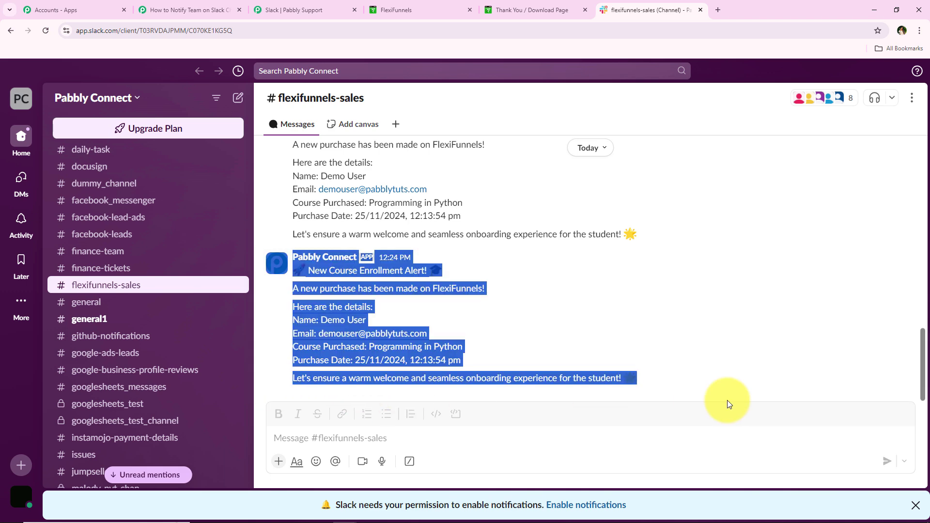
left_click(706, 372)
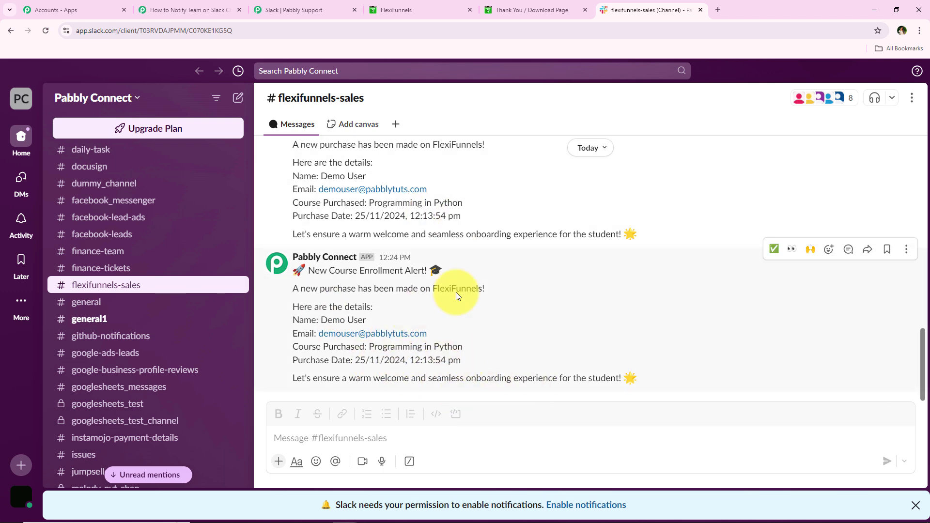
- Close the Slack Pabbly Support page and go back from the Thank You page to the Python course checkout form
left_click(203, 10)
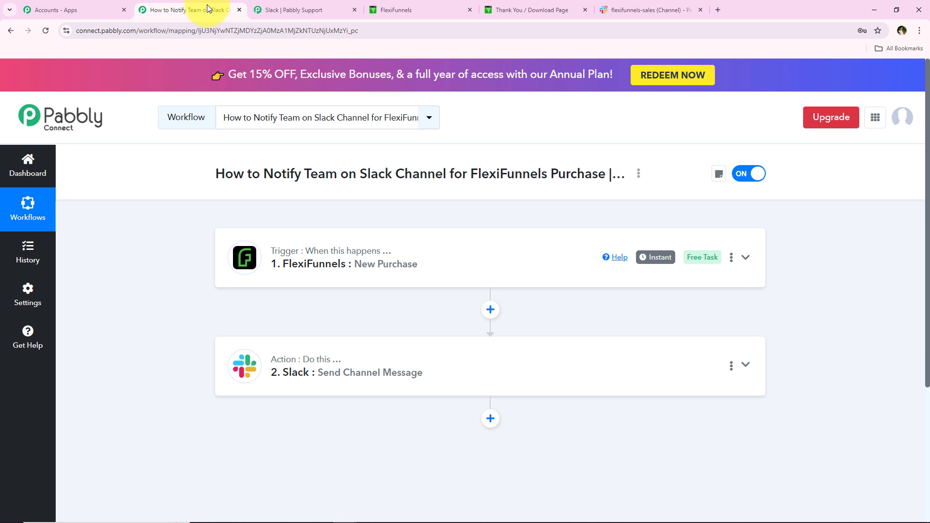
left_click(354, 10)
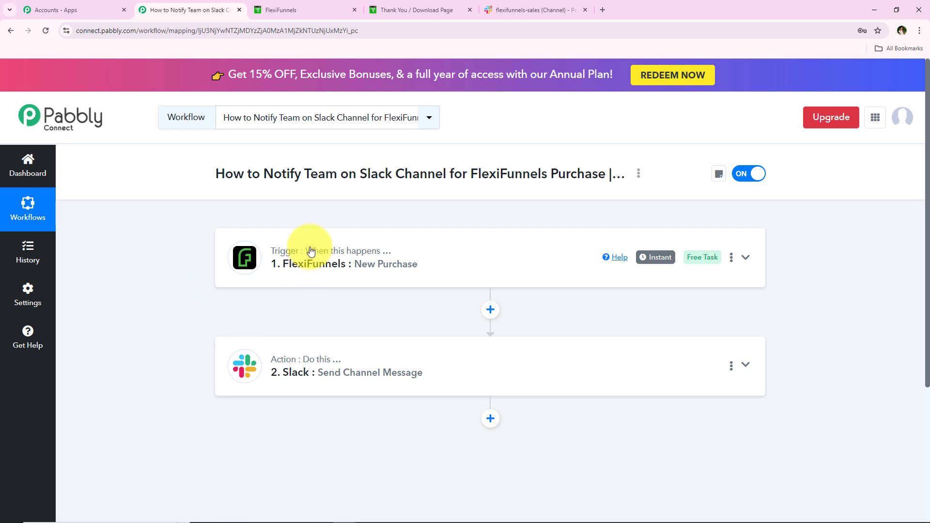
left_click(392, 6)
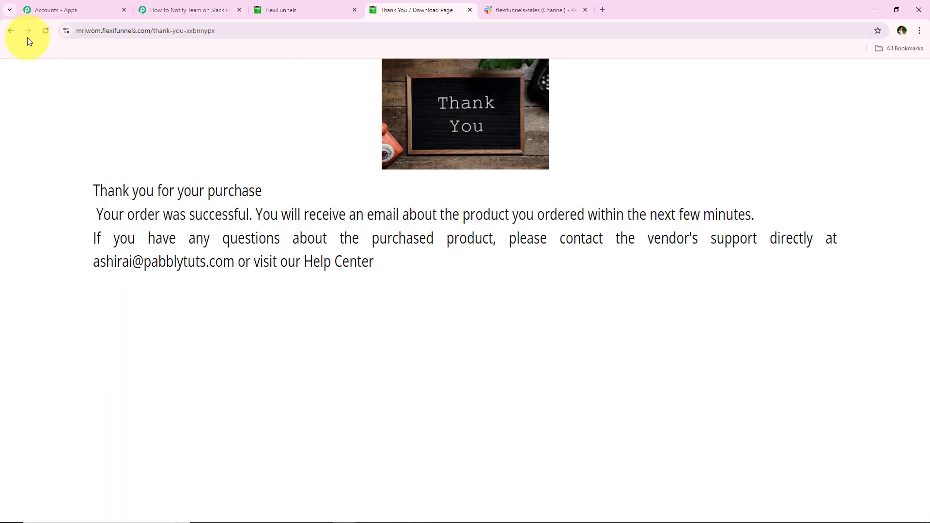
left_click(10, 30)
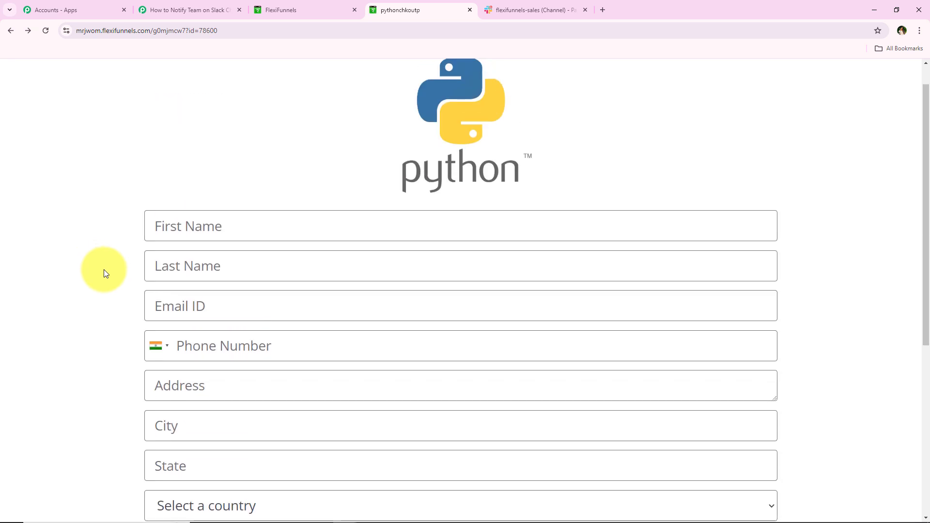
- Fill the checkout form with a saved test buyer's contact and address details and complete the phone number
left_click(168, 227)
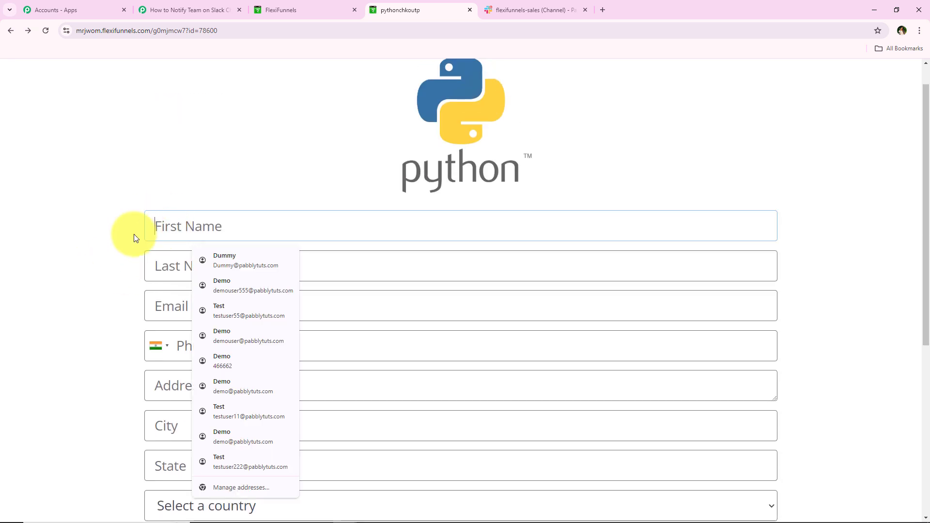
left_click(239, 315)
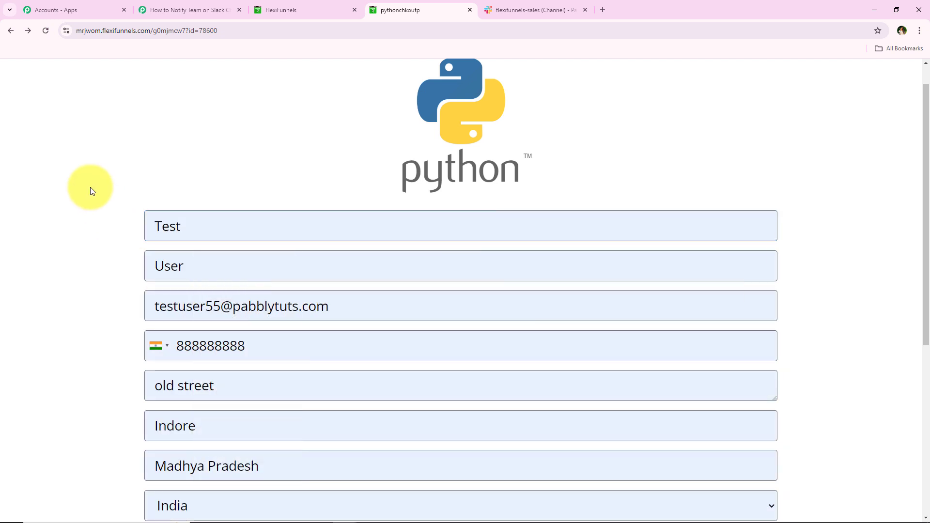
scroll(106, 275, "down", 1)
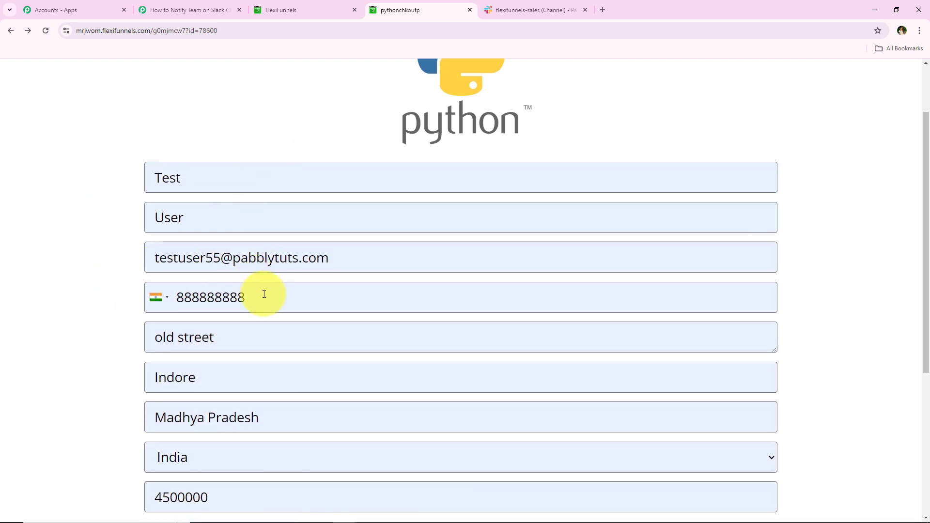
left_click(264, 294)
type("8")
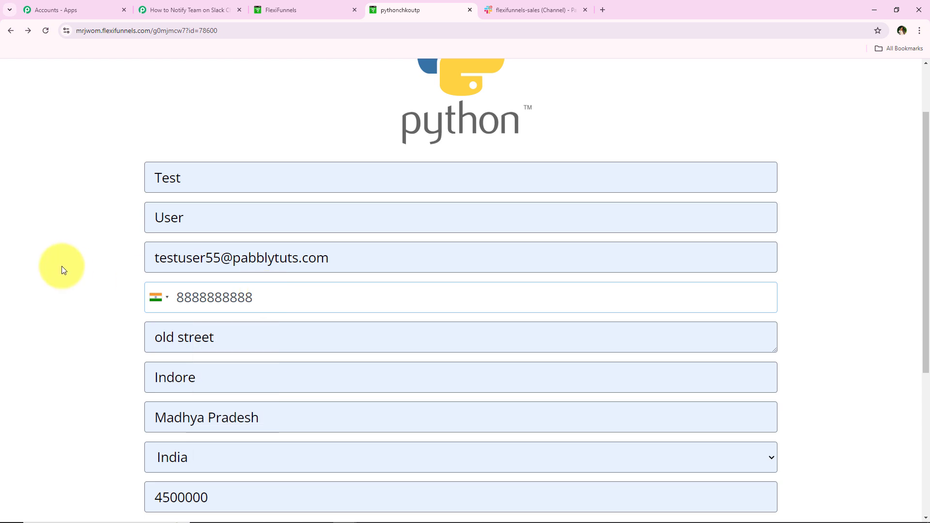
- Enter the saved test card with its security code and ZIP, and complete the Programming in Python order
scroll(357, 243, "down", 3)
scroll(178, 231, "down", 2)
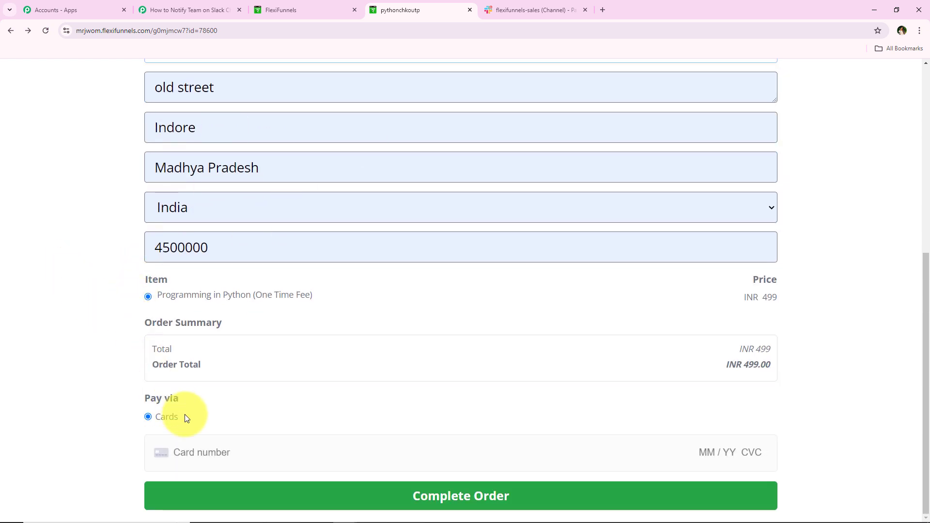
left_click(213, 453)
left_click(285, 481)
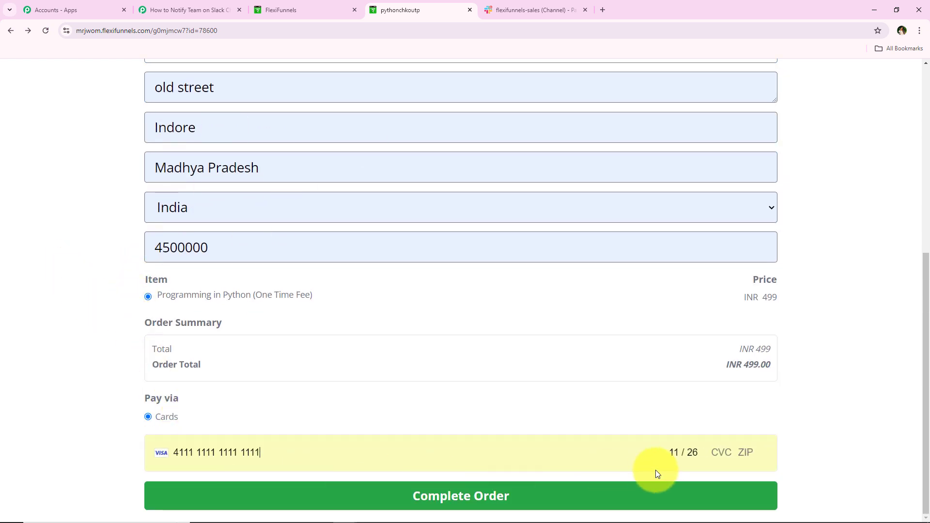
type("222222222")
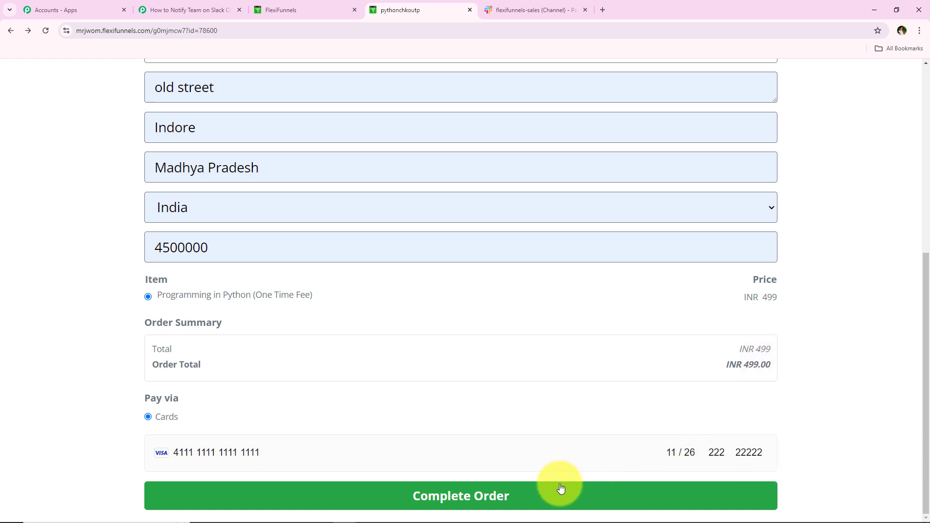
left_click(561, 492)
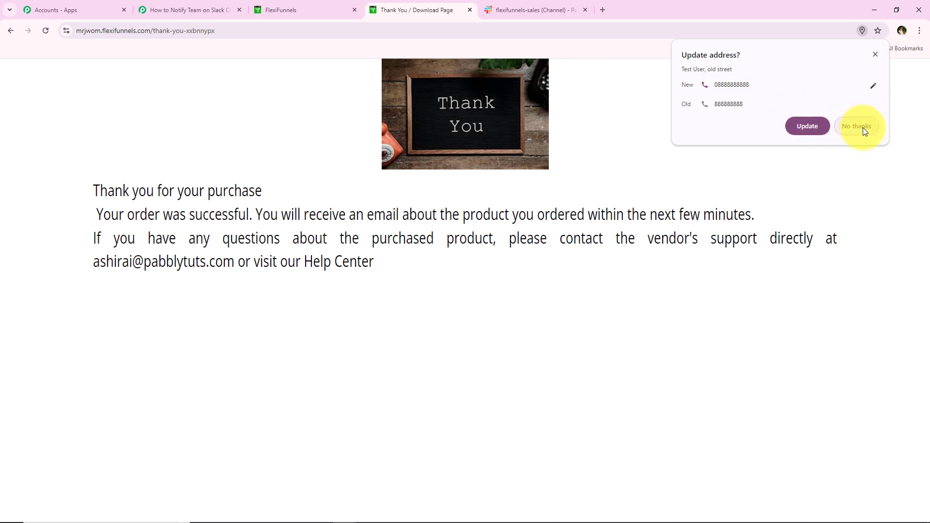
- Decline the browser's saved-address update and check the order confirmation text on the Thank You page
left_click(863, 128)
left_click_drag(154, 191, 103, 210)
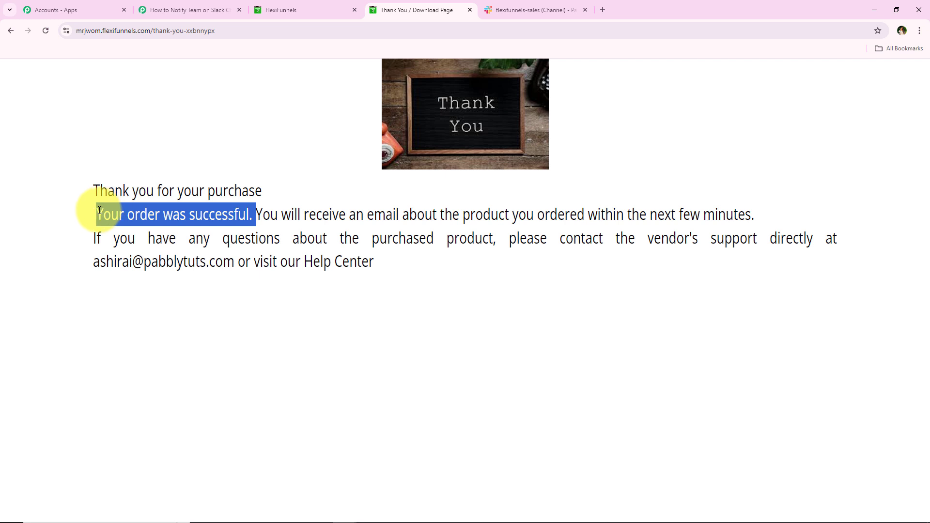
left_click(240, 355)
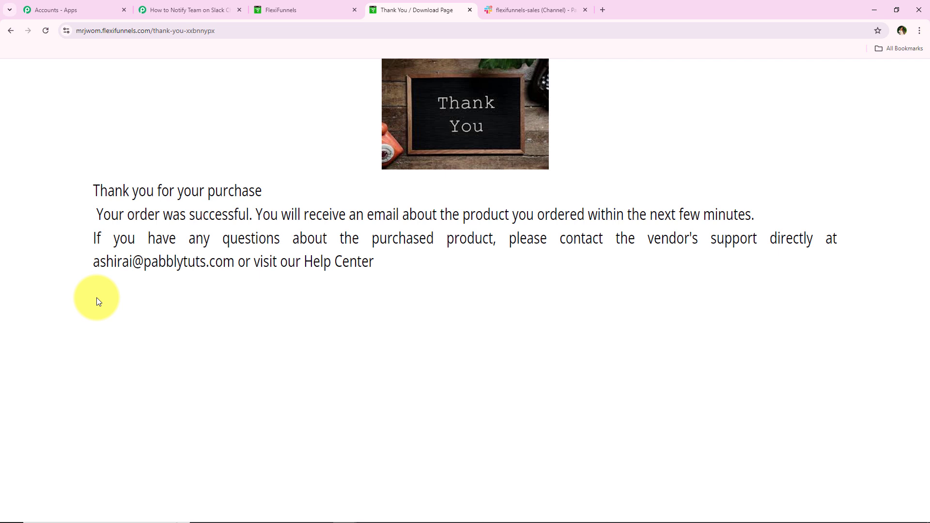
- Switch to Slack and check the alert posted in flexifunnels-sales for the new test purchase
left_click(490, 9)
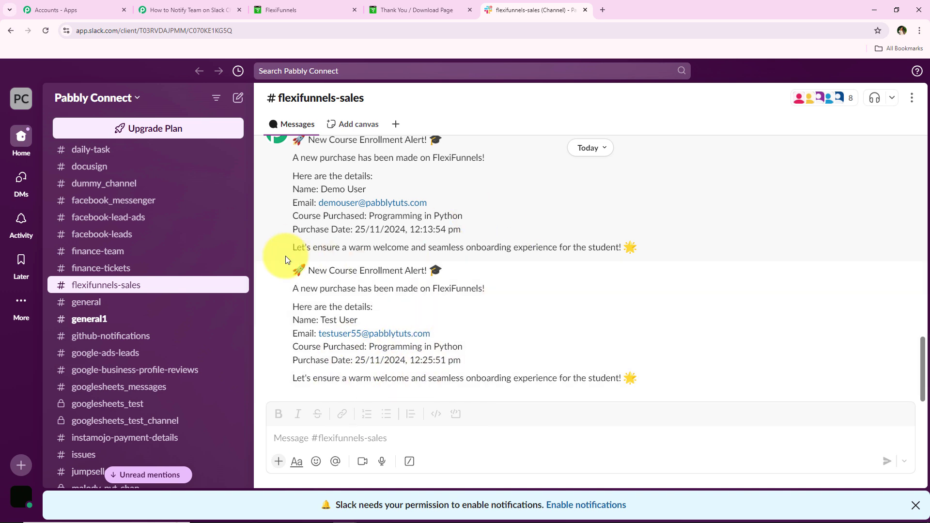
left_click_drag(292, 288, 492, 296)
left_click(492, 296)
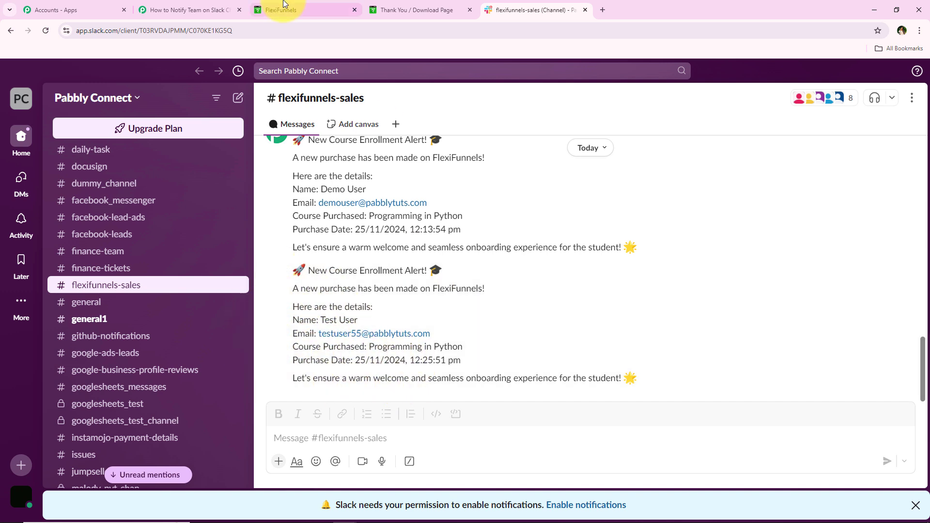
- Compare the two latest enrollment alerts in the flexifunnels-sales channel and return to the Pabbly Connect workflow
left_click(193, 9)
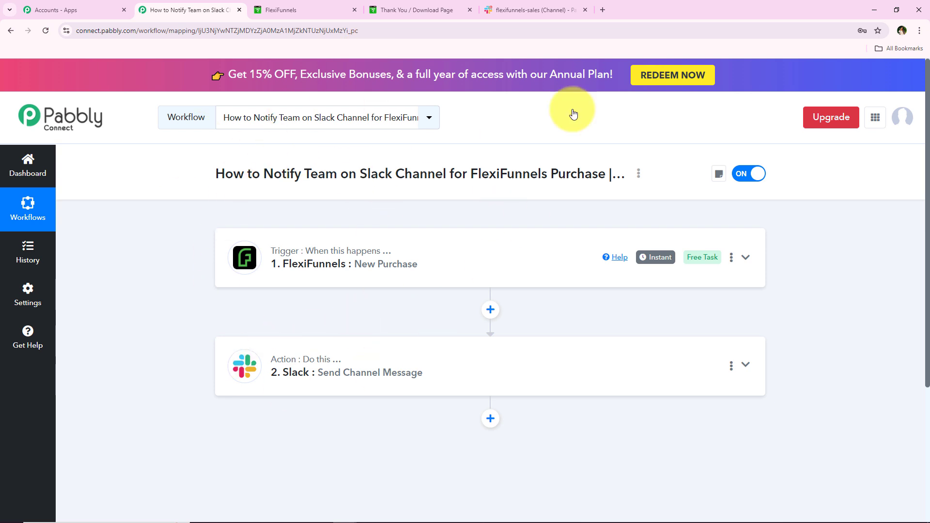
left_click(499, 10)
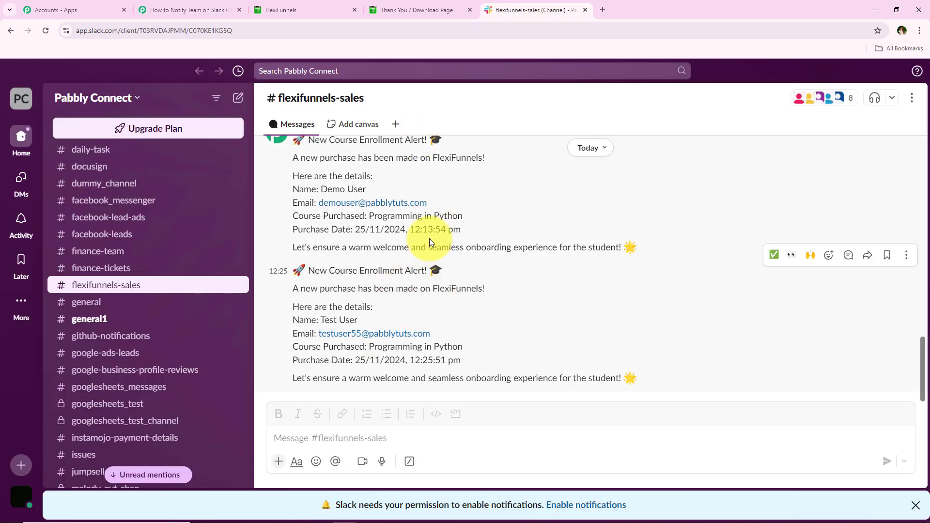
scroll(429, 242, "up", 2)
scroll(431, 242, "down", 1)
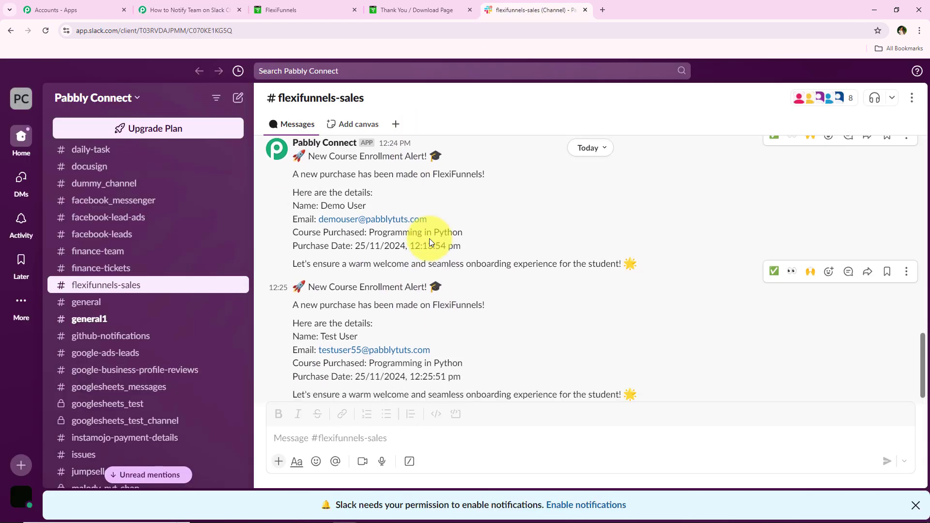
left_click(196, 8)
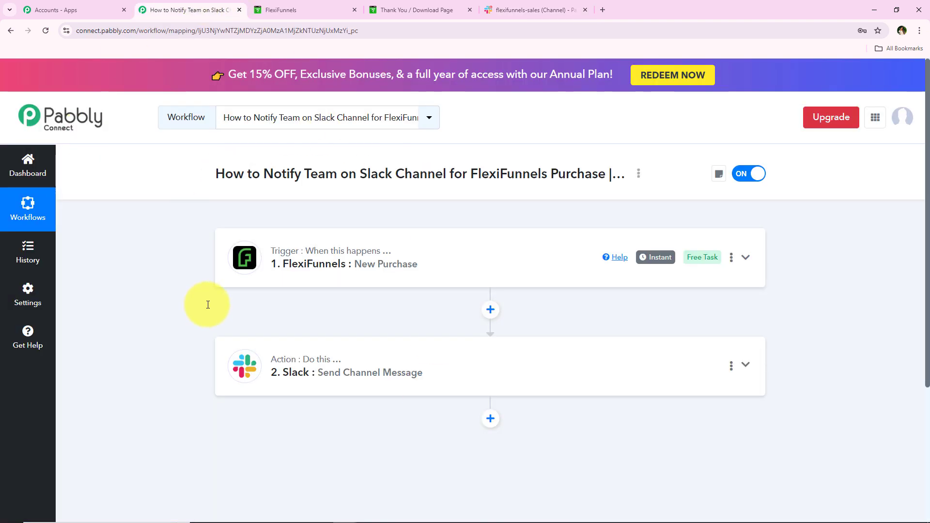